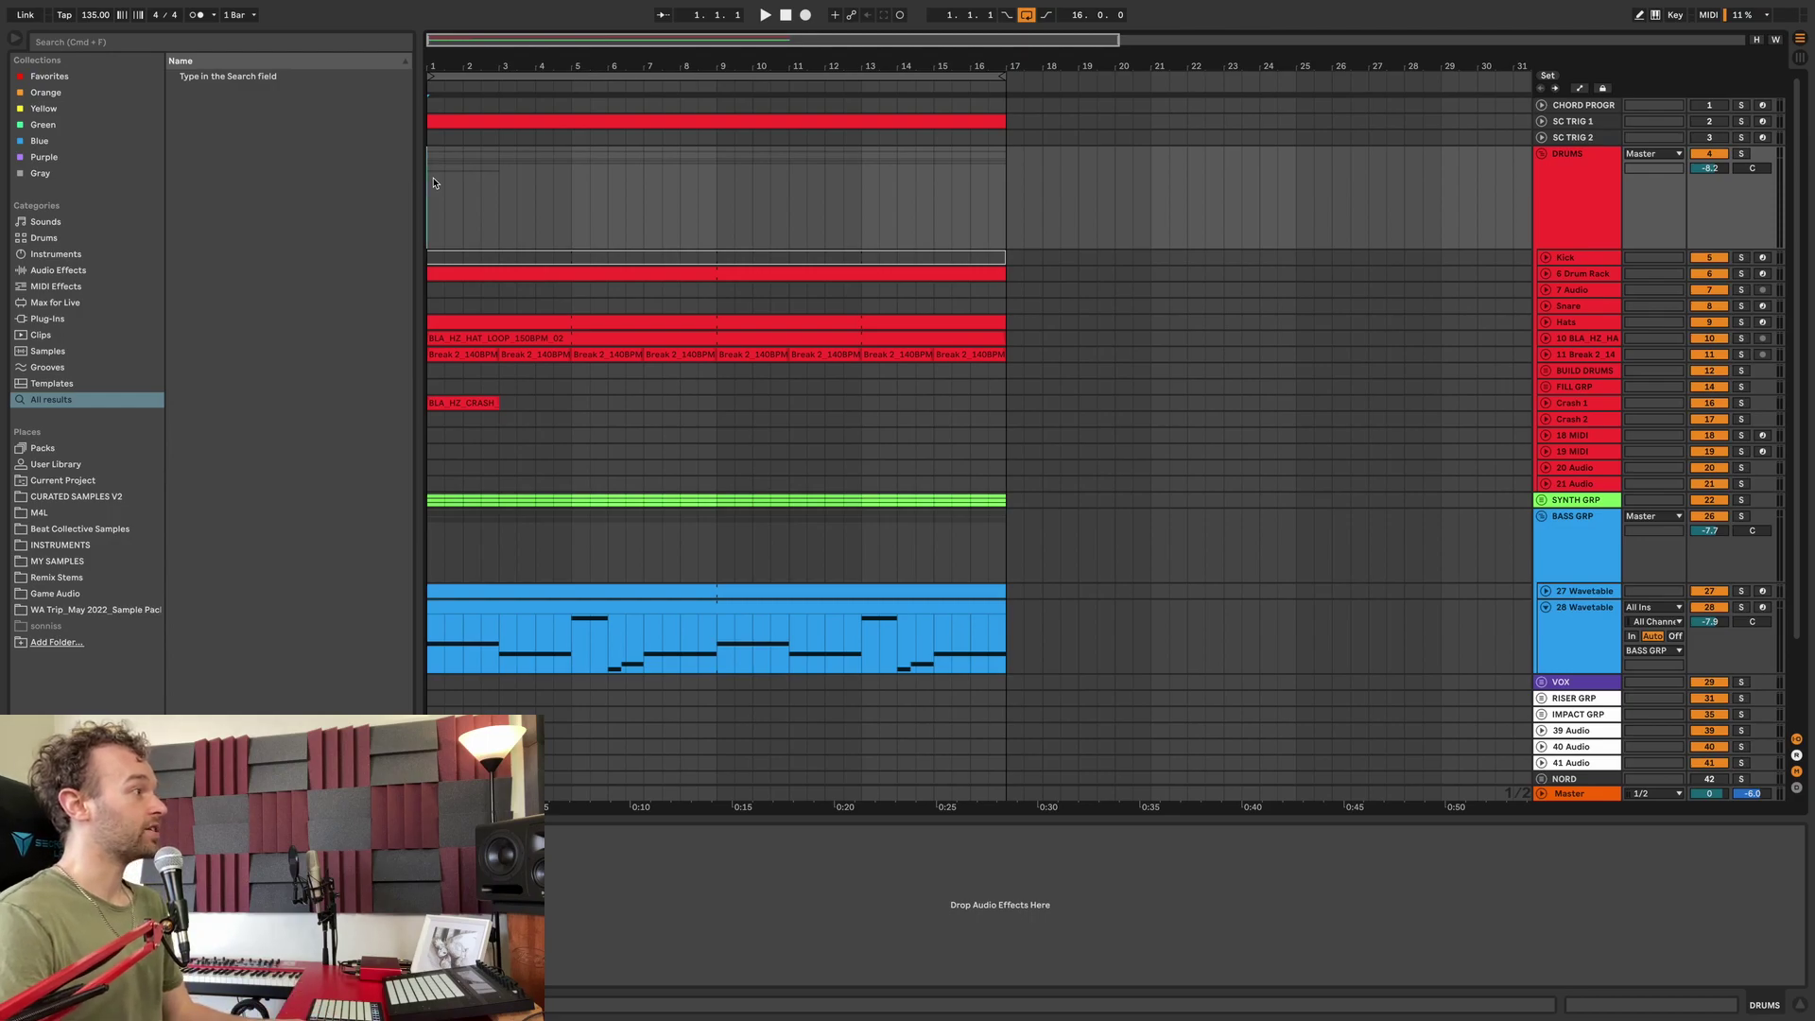
# Step: Insert empty time over bars 1–9 twice, pushing the drum, synth and bass clips to bar 25
pyautogui.moveTo(429, 179); pyautogui.dragTo(720, 180)
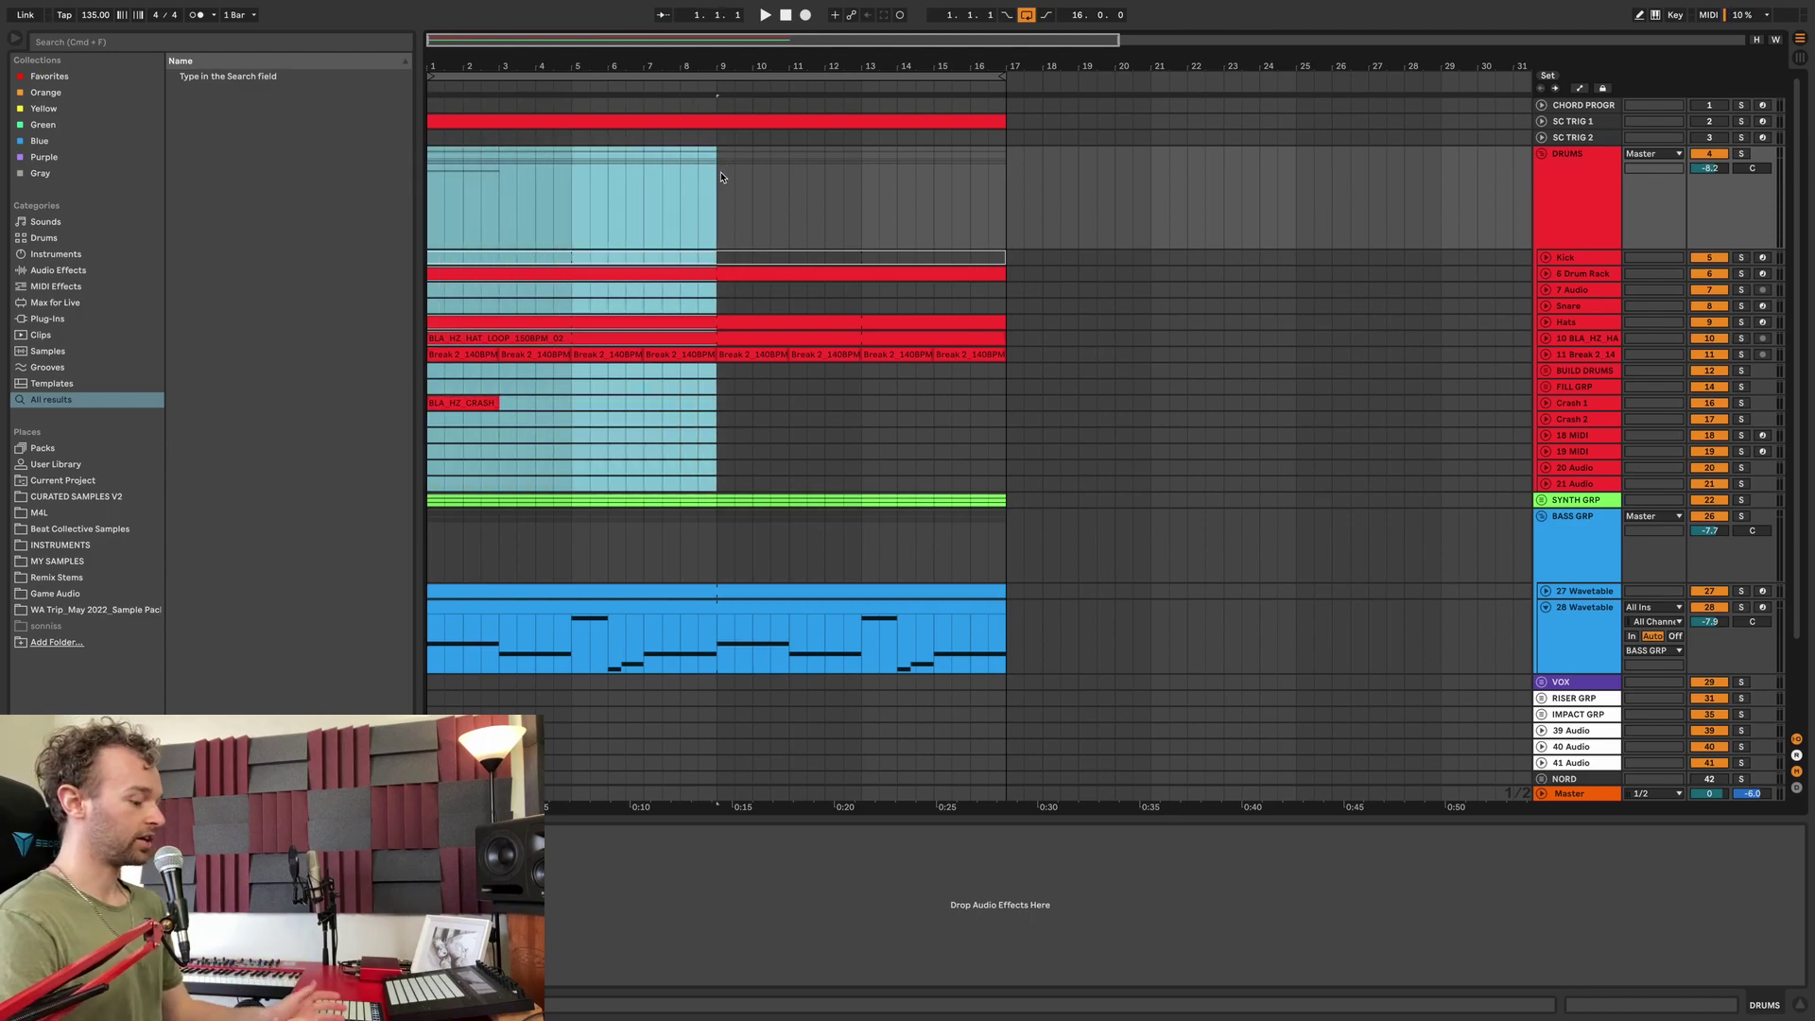
pyautogui.press('super+i')
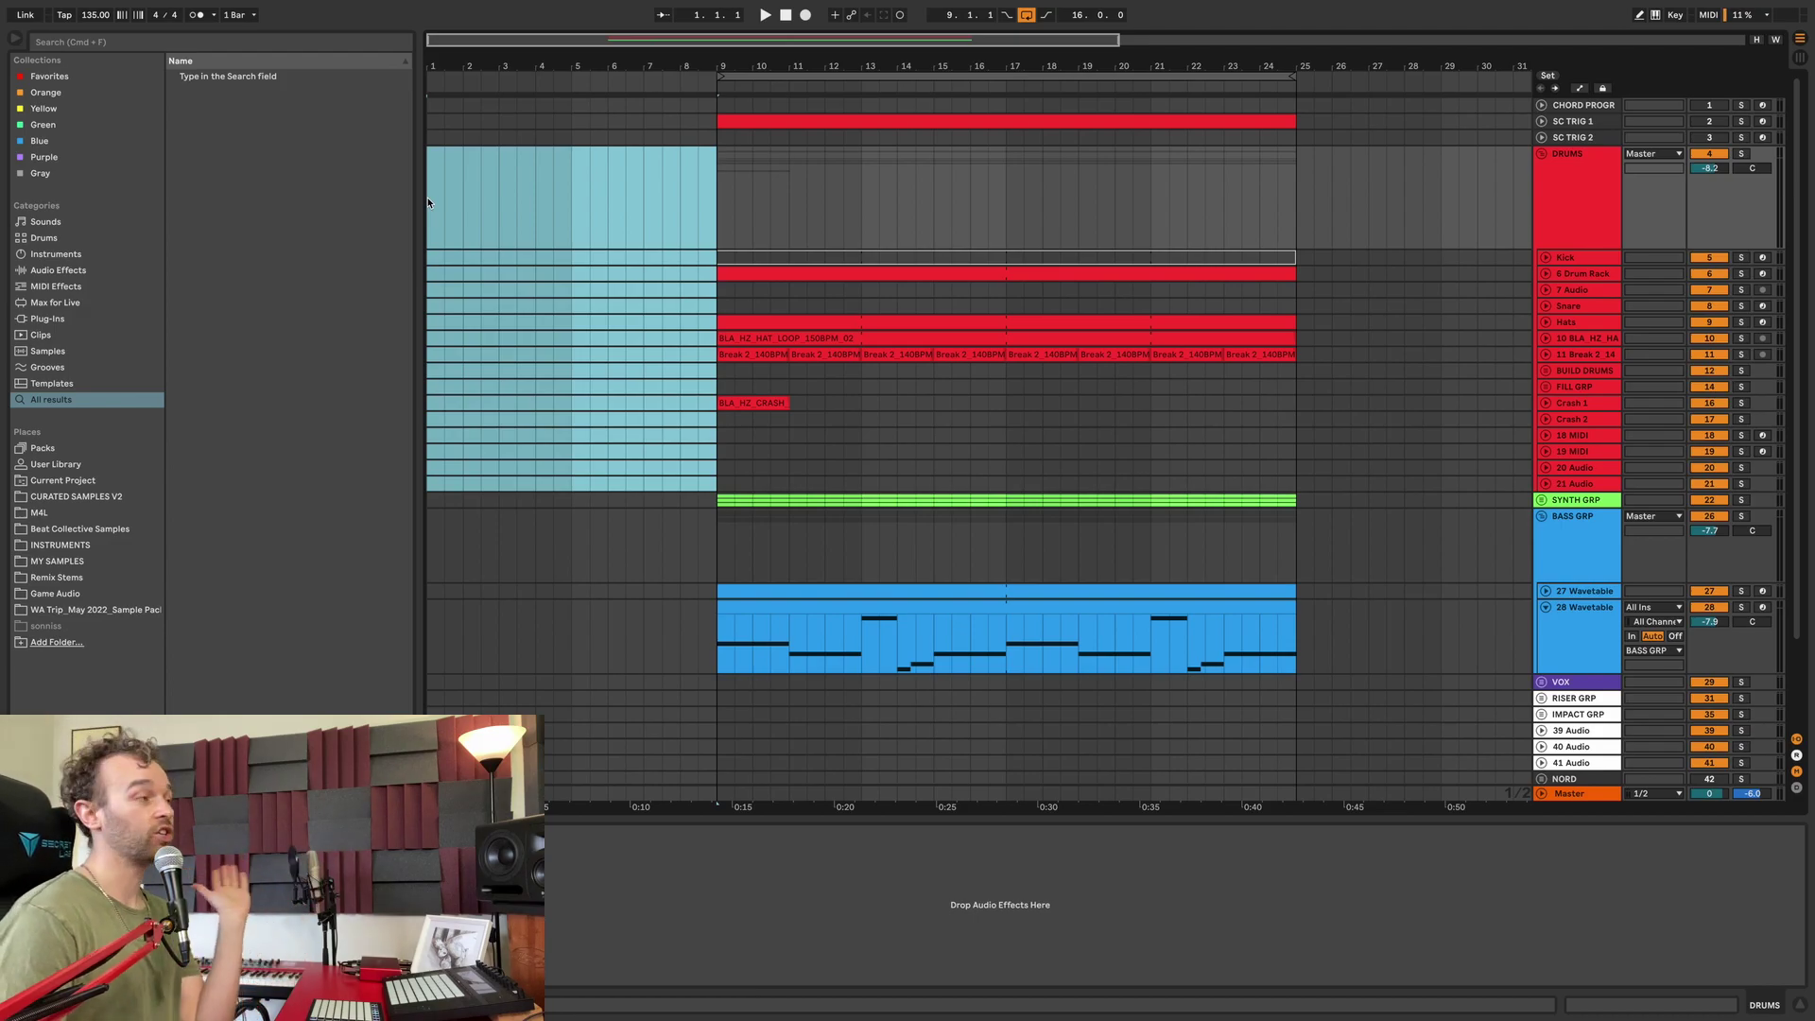
pyautogui.press('Right')
pyautogui.press('Right')
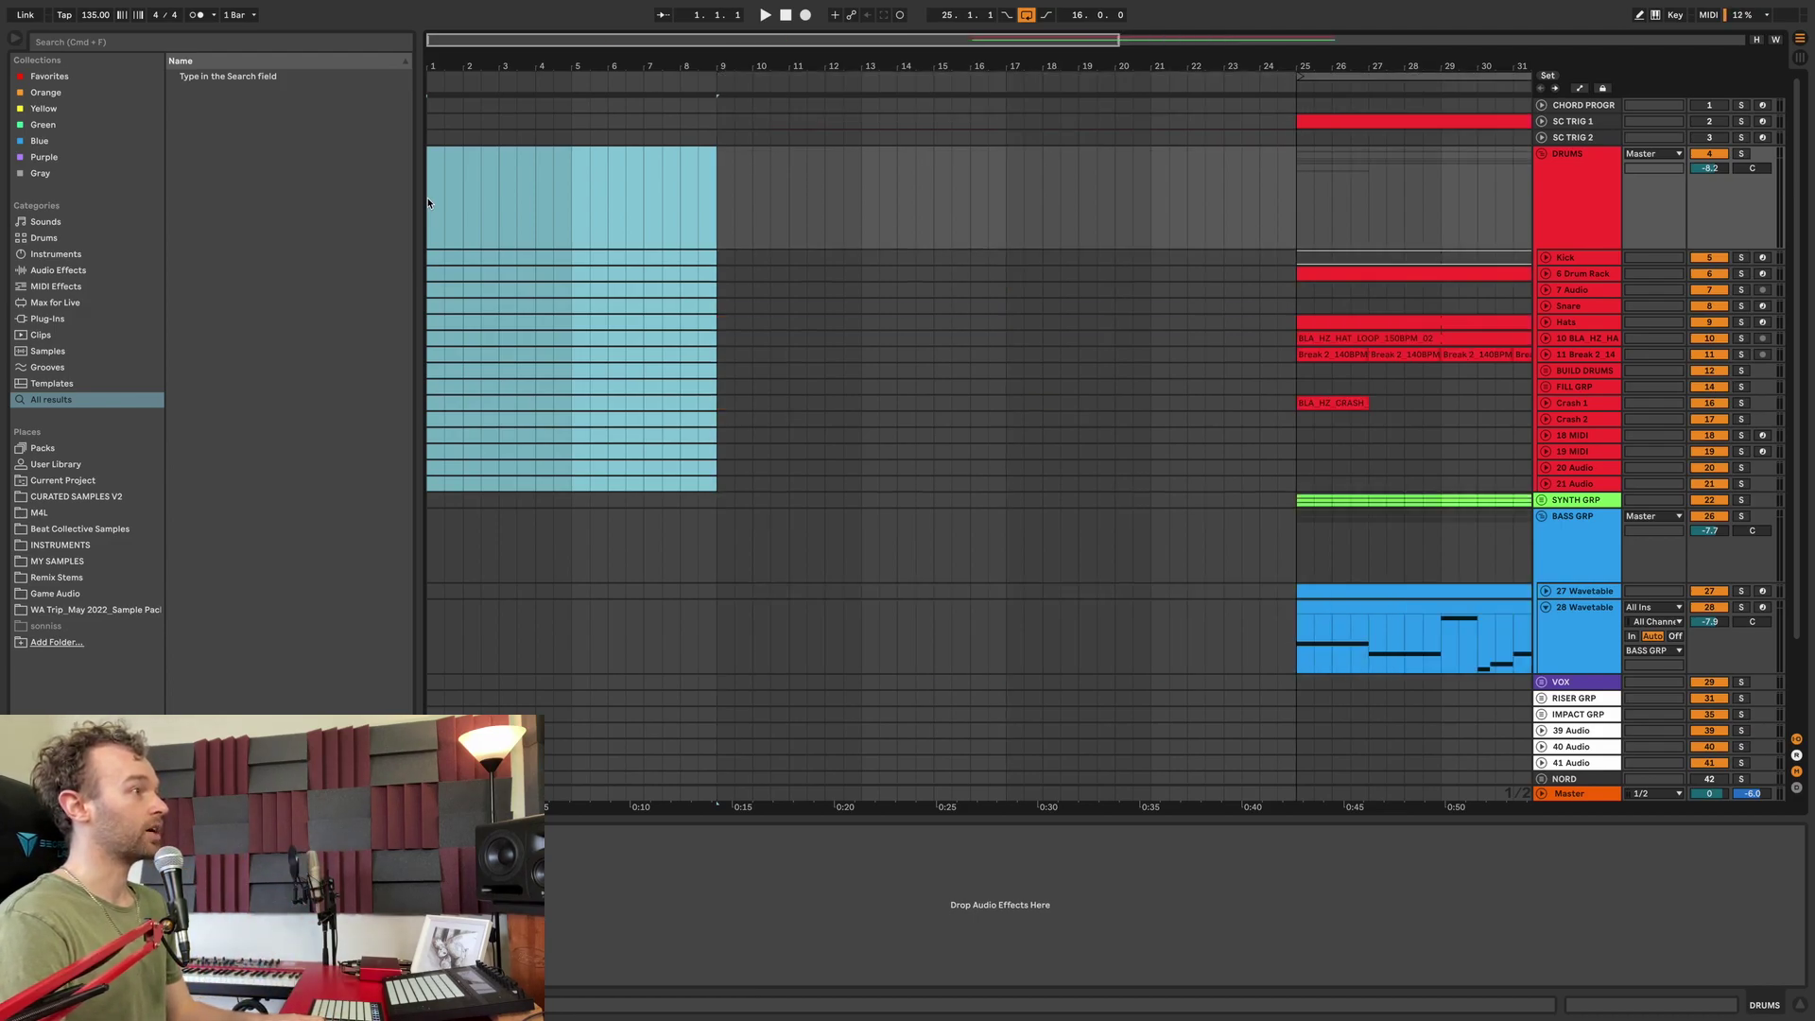
pyautogui.press('-')
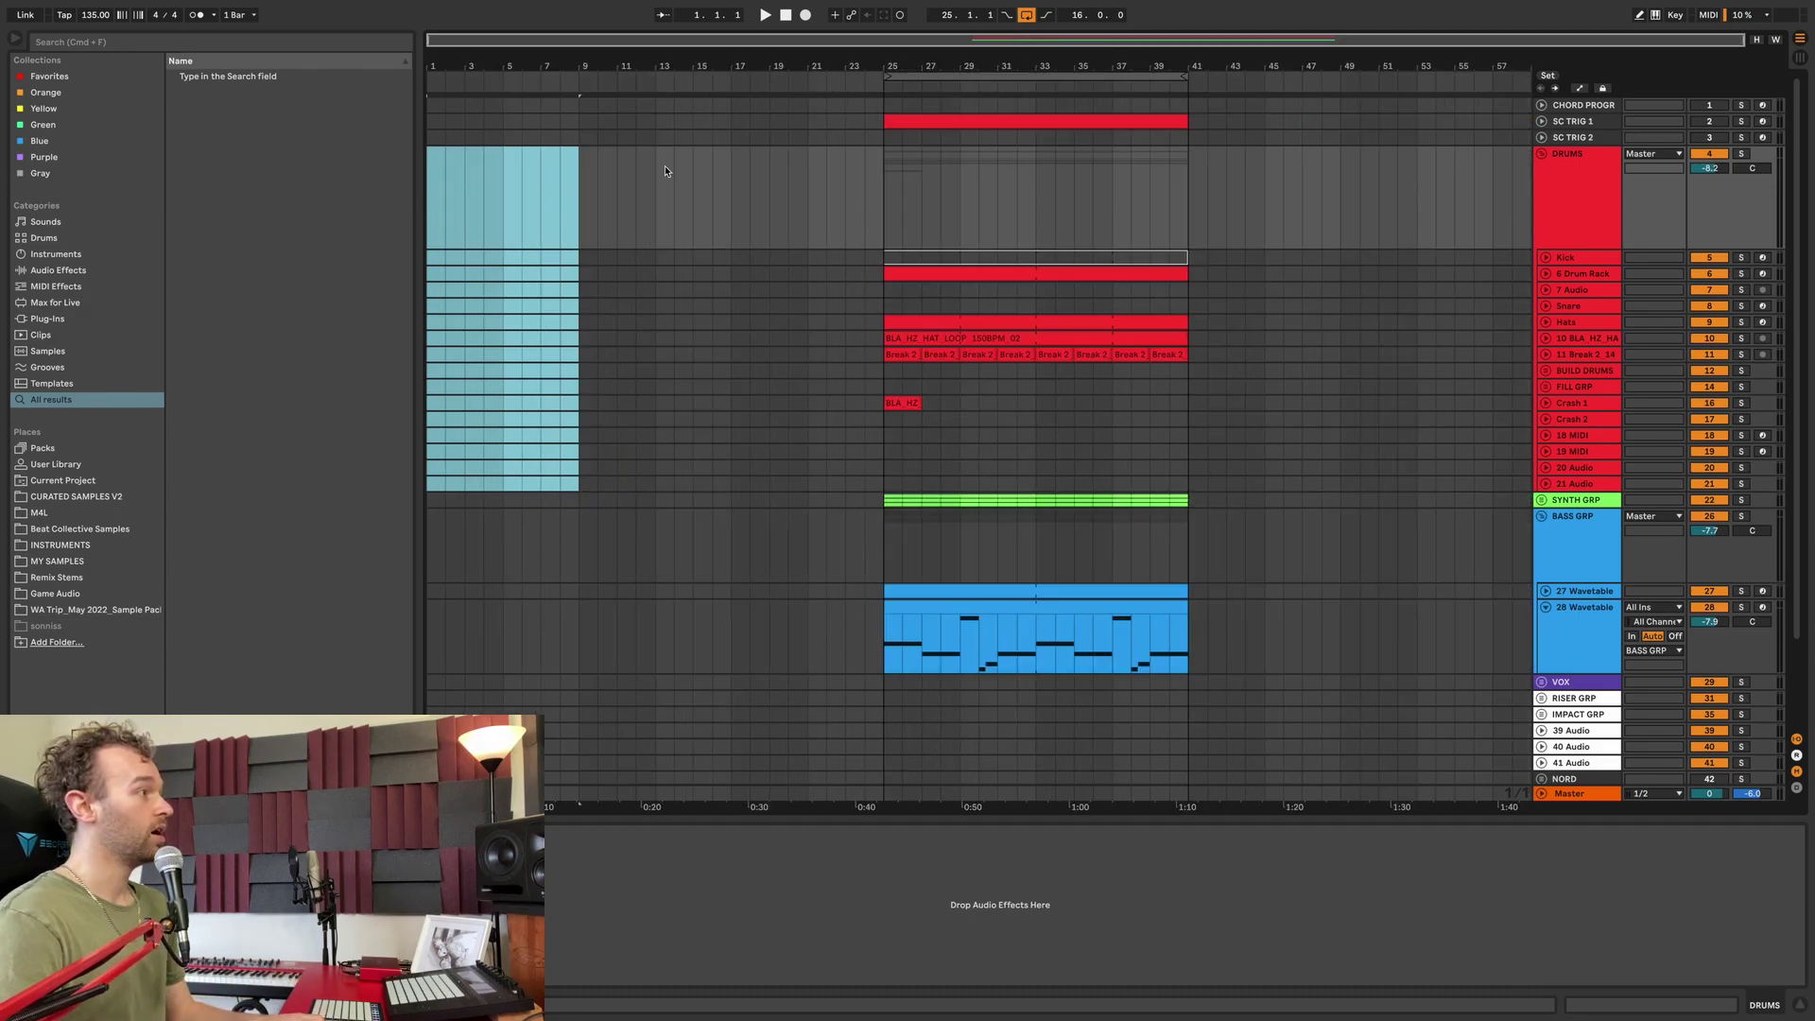
# Step: Copy the bar 25–41 clips on all tracks back to start at bar 1, then select the 28 Wavetable bass clip
pyautogui.click(1006, 122)
pyautogui.keyDown('shift'); pyautogui.click(1091, 607); pyautogui.keyUp('shift')
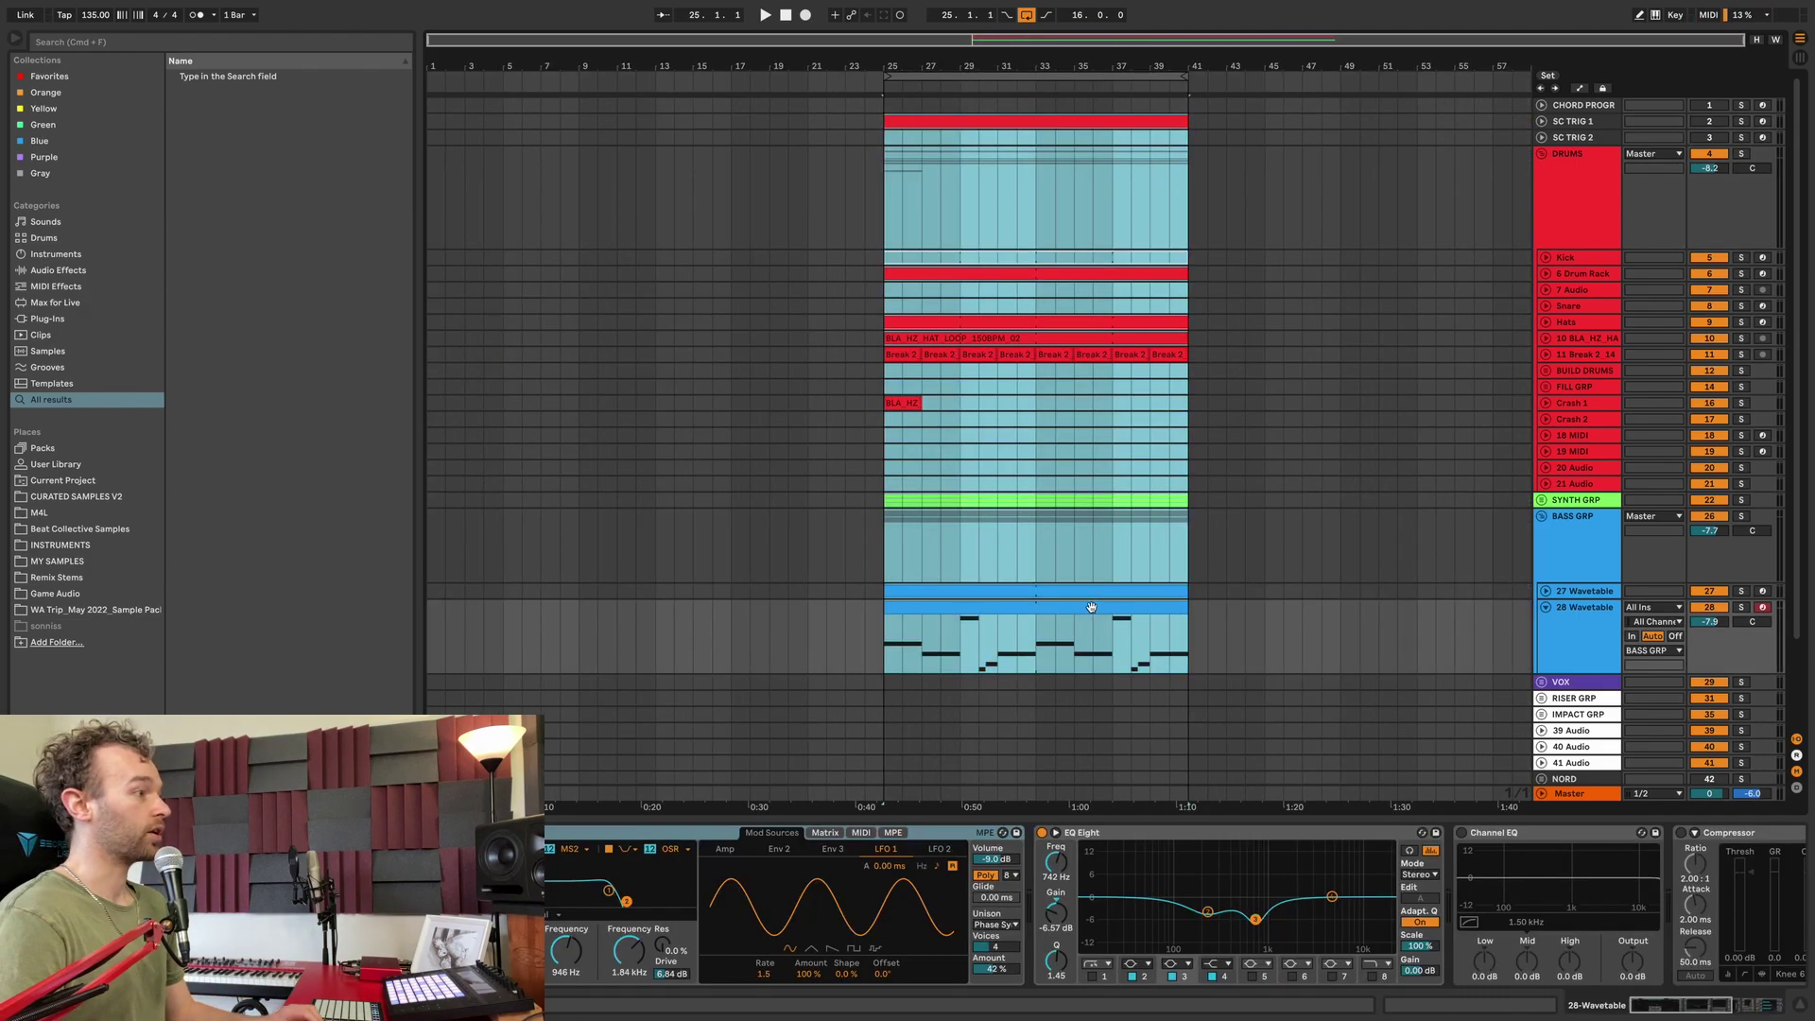
pyautogui.moveTo(989, 613); pyautogui.dragTo(598, 614)
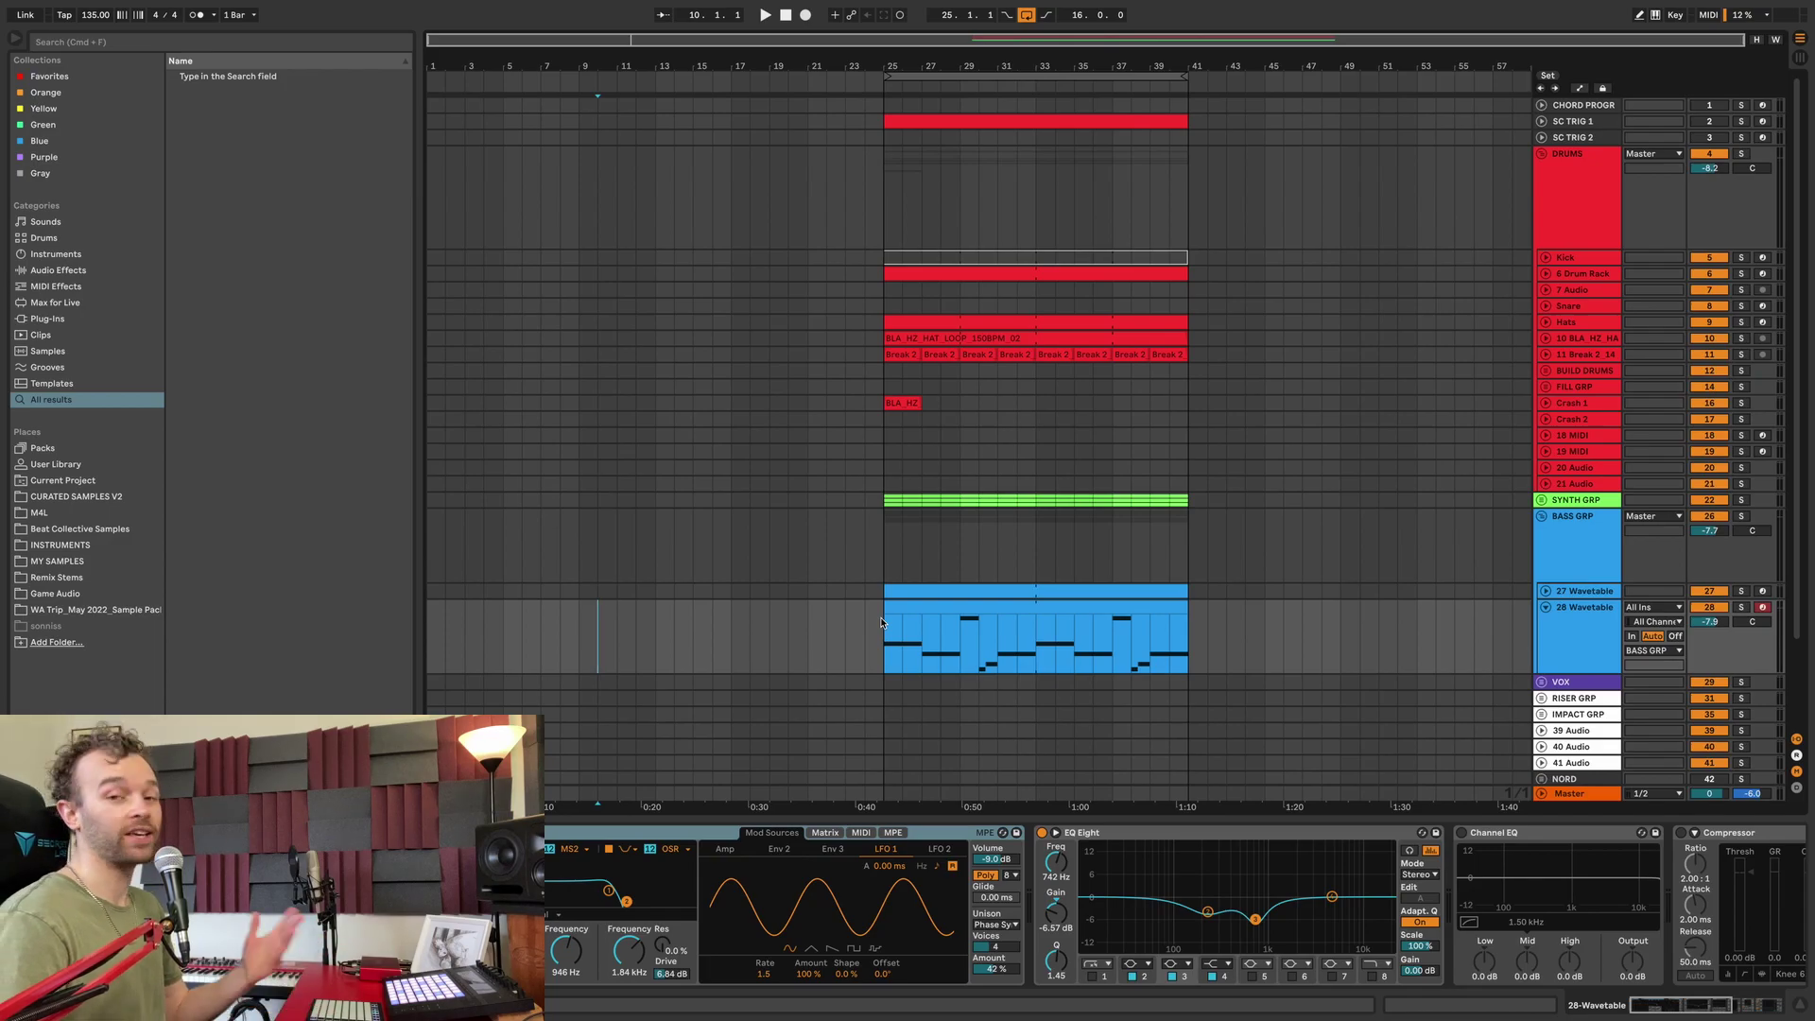
pyautogui.click(960, 611)
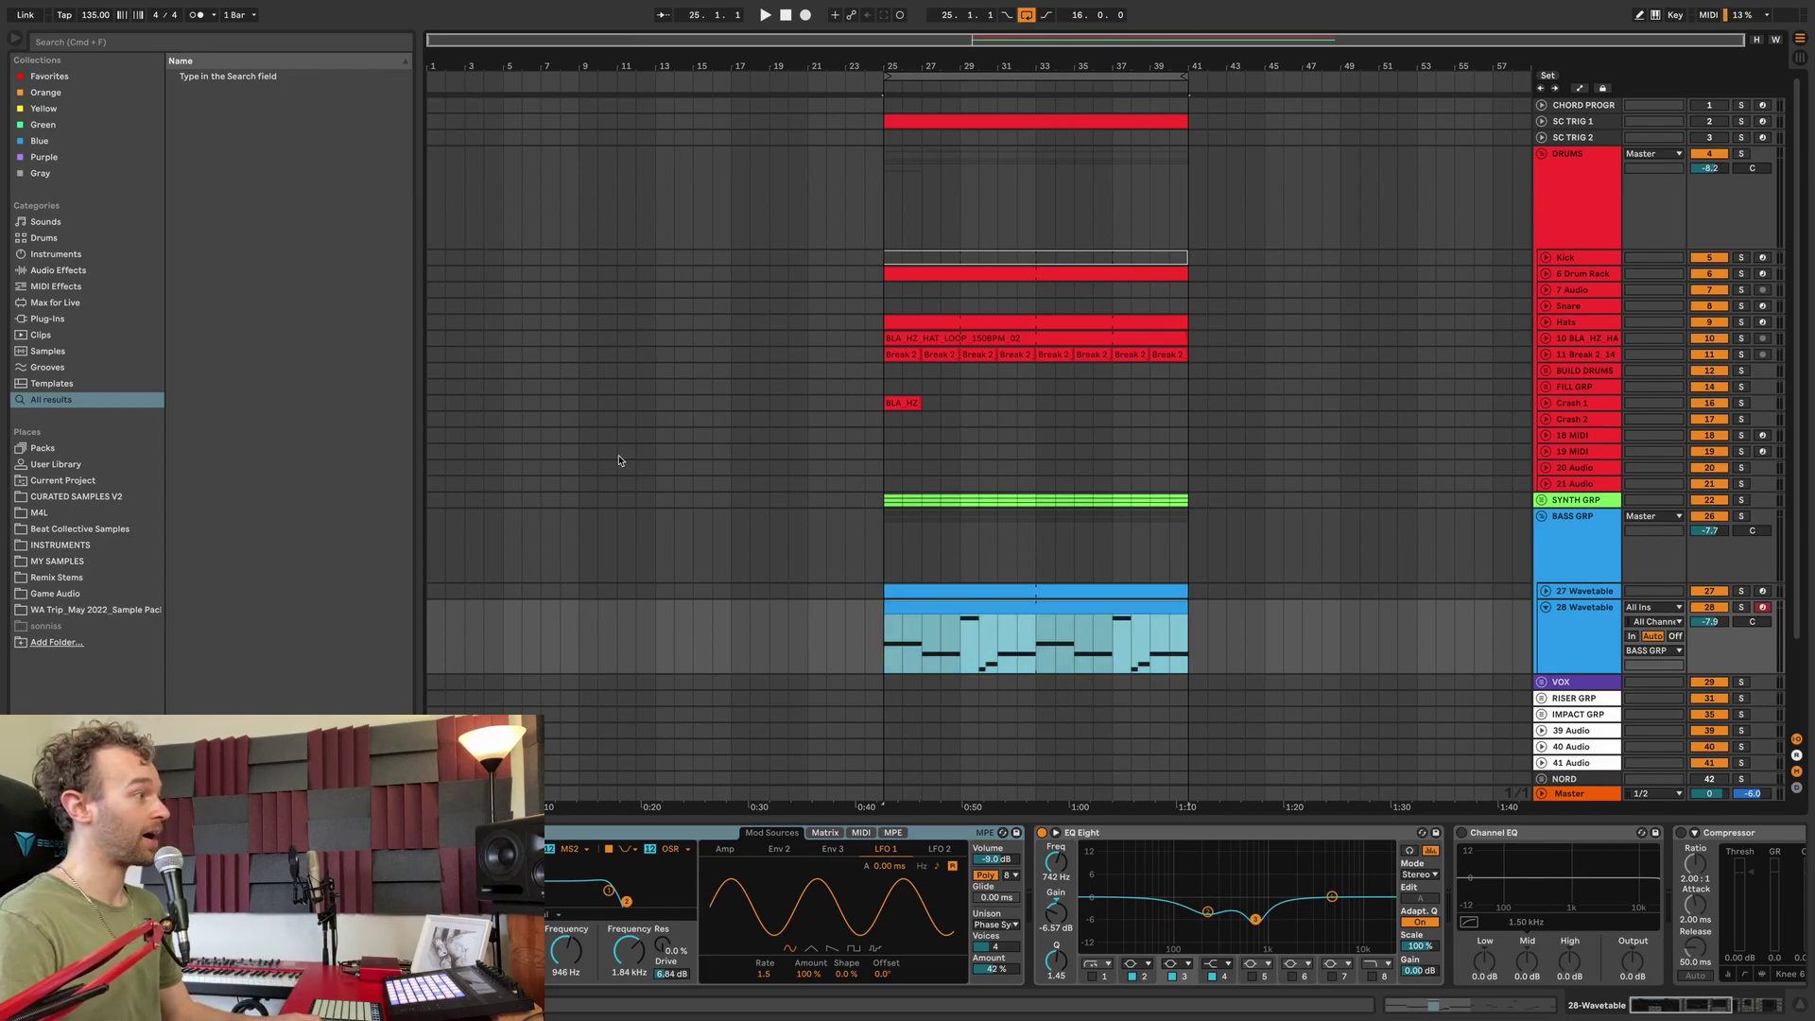
# Step: Delete the empty time before bar 25 so clips start at bar 1, then duplicate the 16-bar section
pyautogui.moveTo(879, 652); pyautogui.dragTo(350, 633)
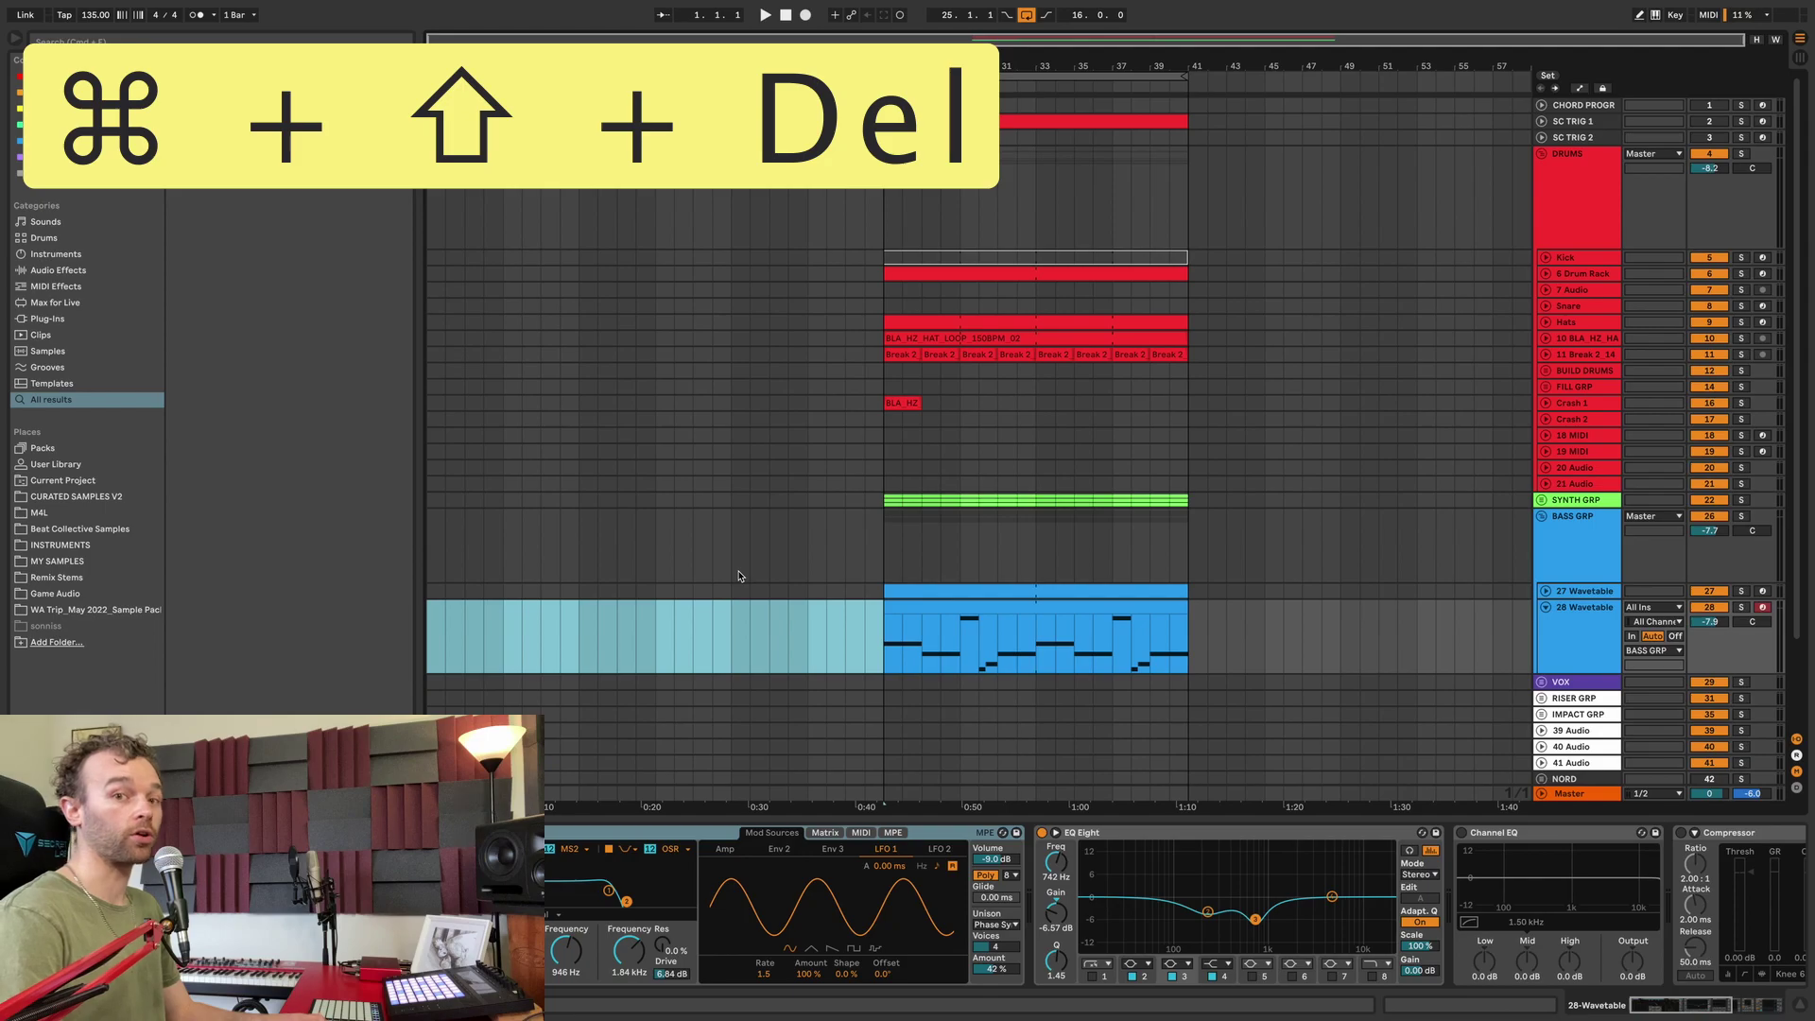
pyautogui.press('super+shift+Delete')
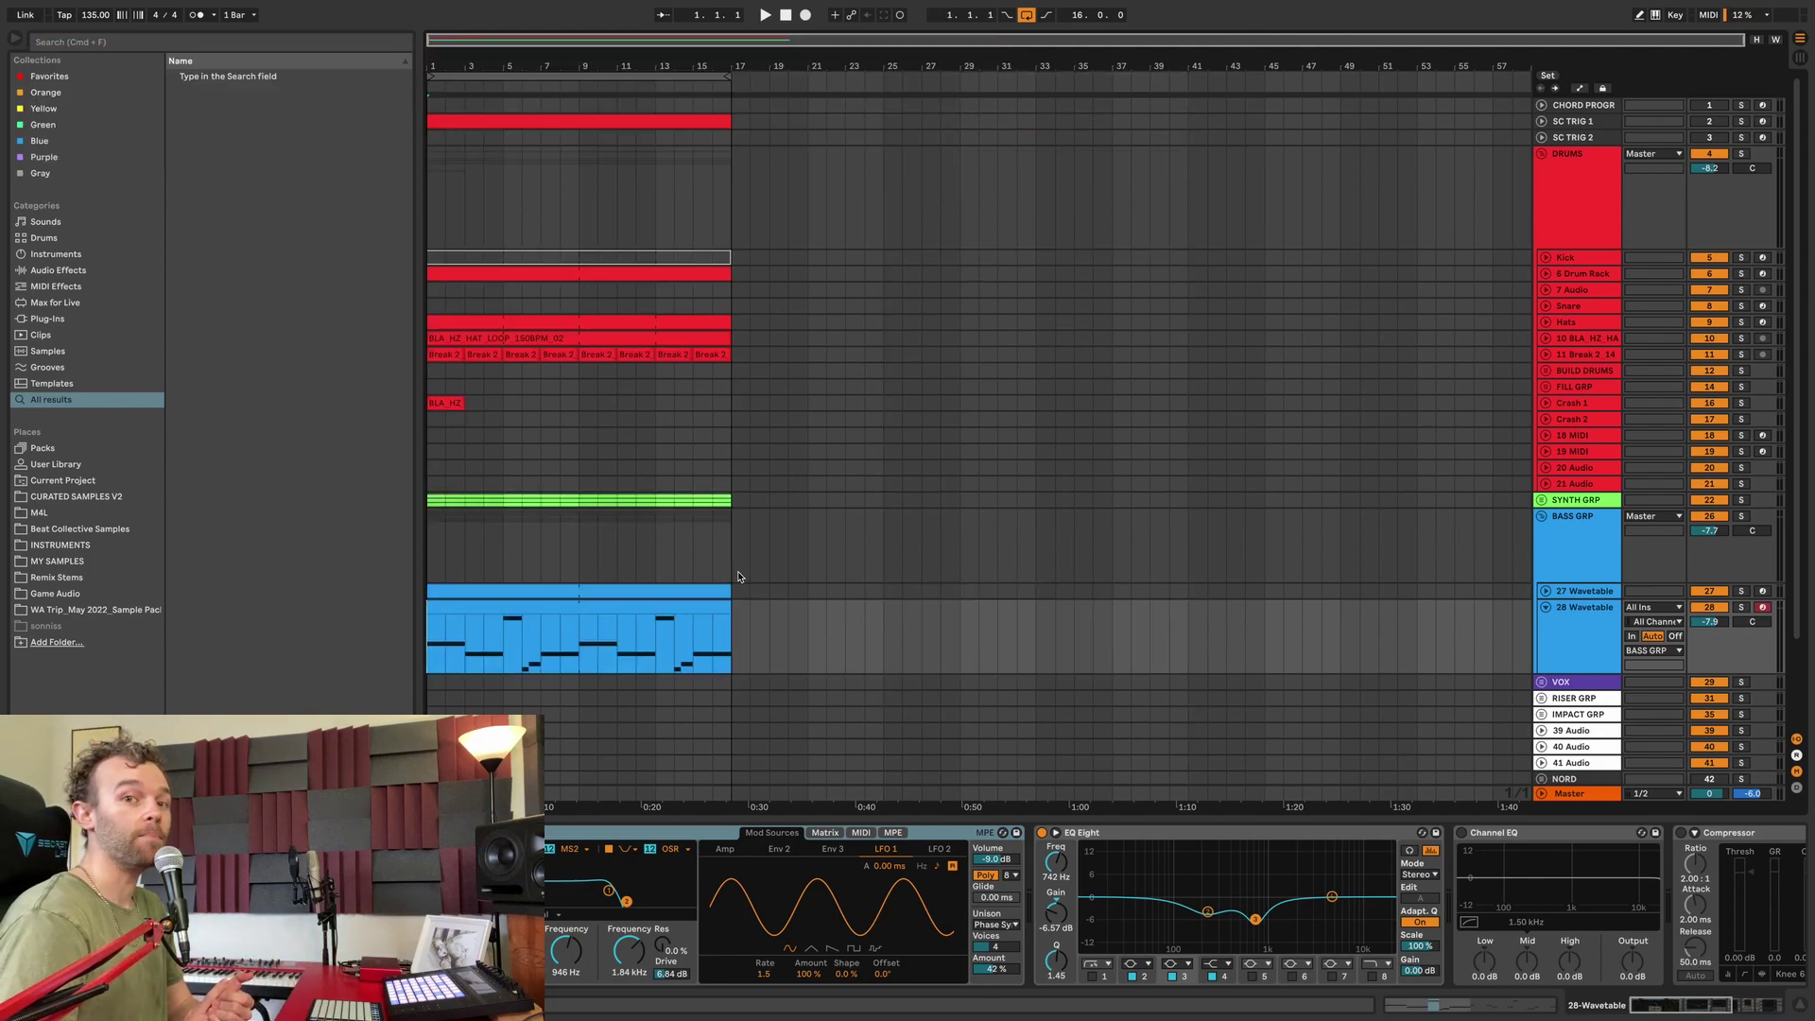
pyautogui.press('super+d')
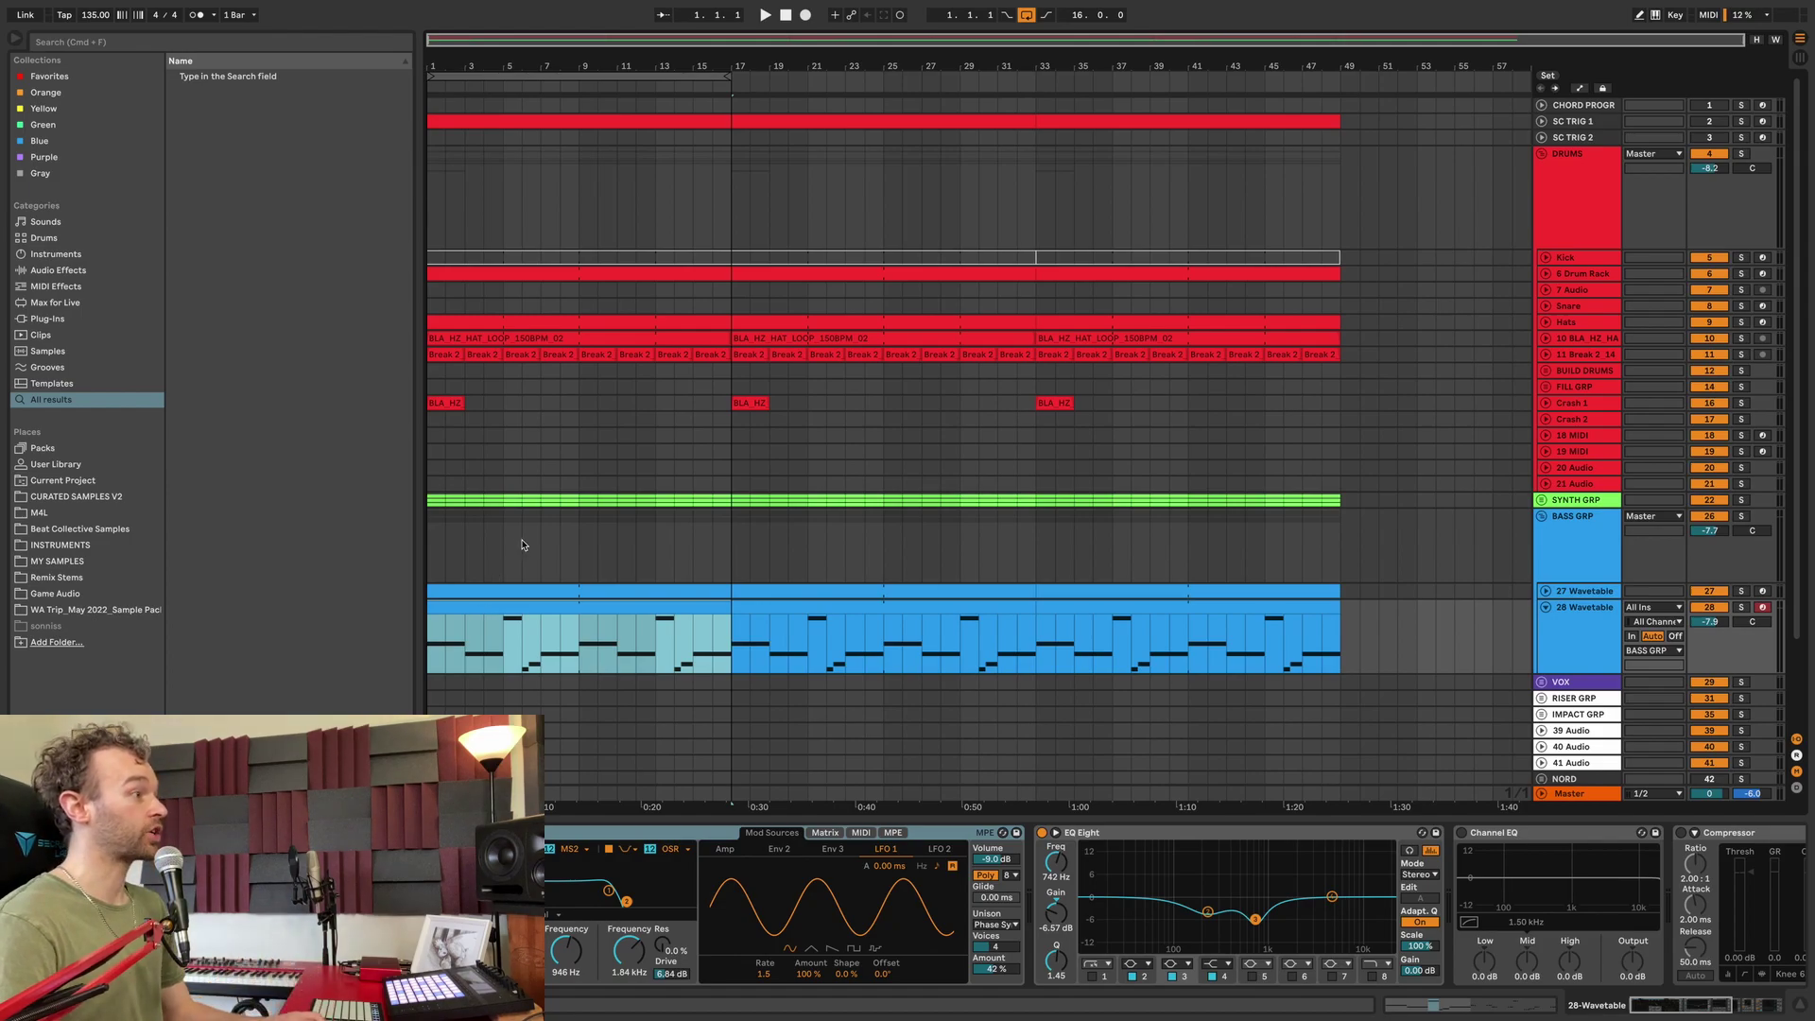
# Step: Delete bars 17–33 of time across the bass and drum tracks, then select bars 1–33 on all tracks
pyautogui.moveTo(733, 640); pyautogui.dragTo(1042, 636)
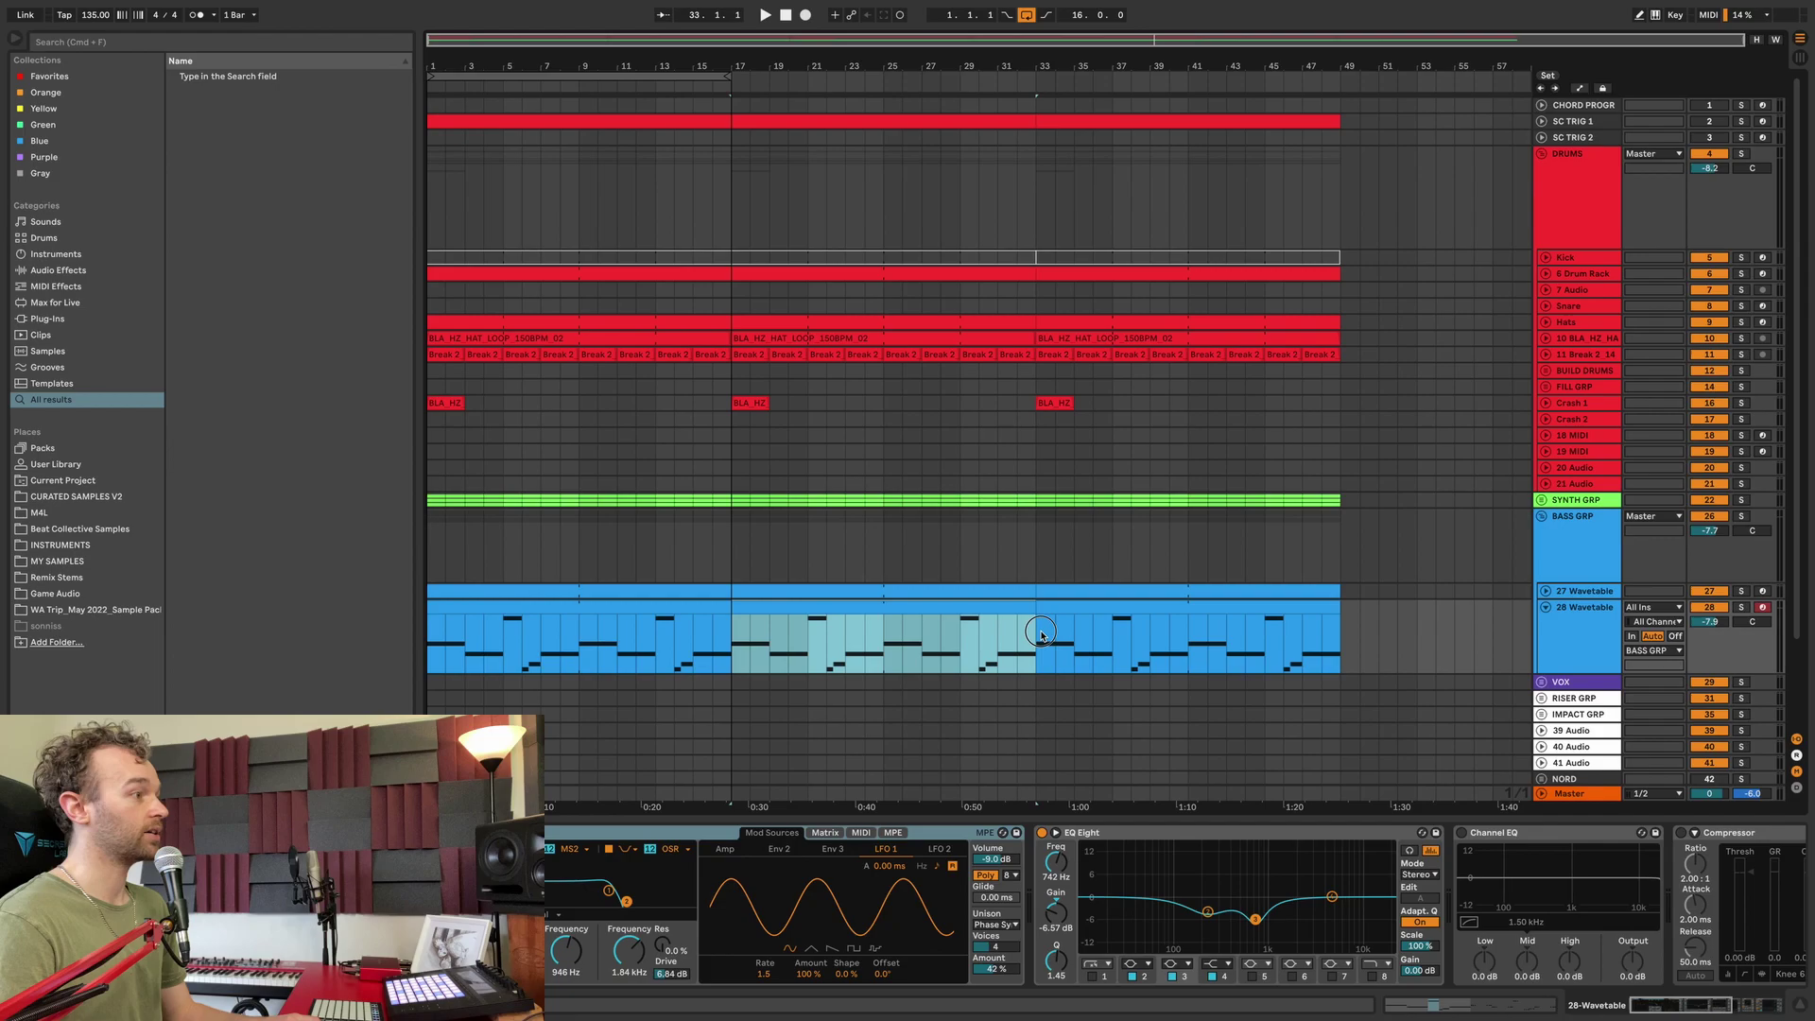
pyautogui.moveTo(734, 640); pyautogui.dragTo(1030, 466)
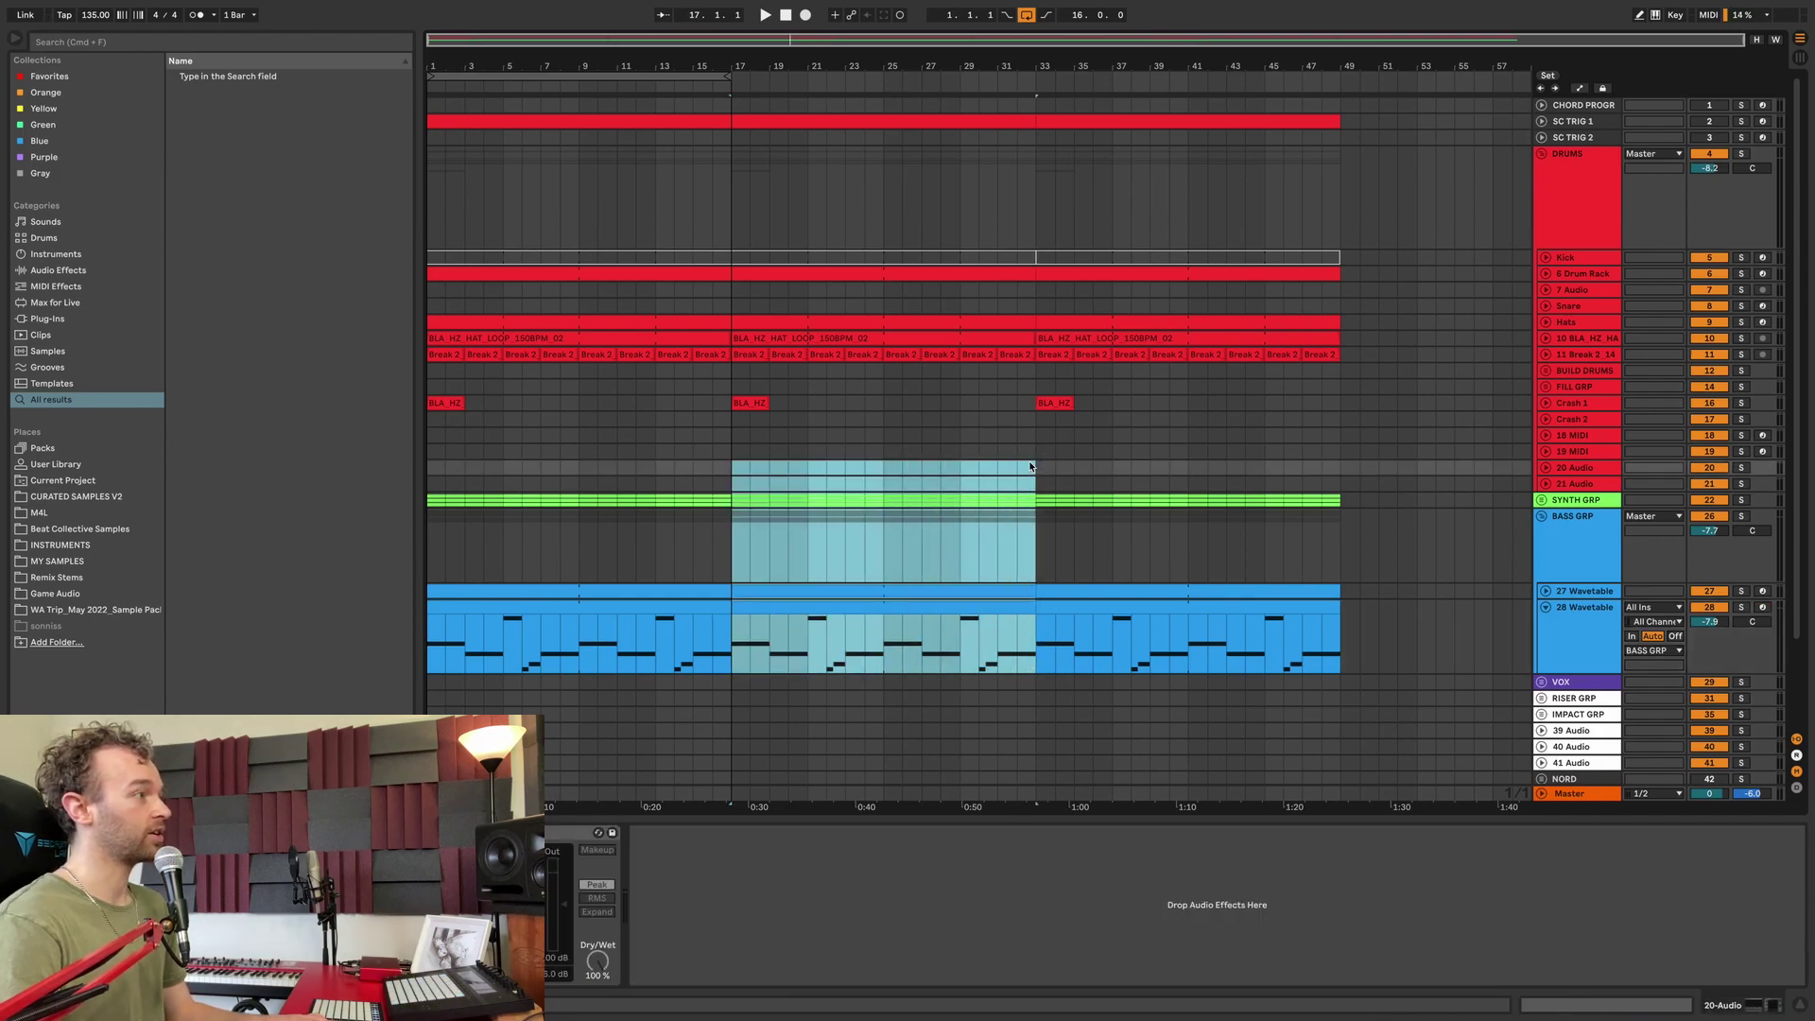
pyautogui.press('super+shift+BackSpace')
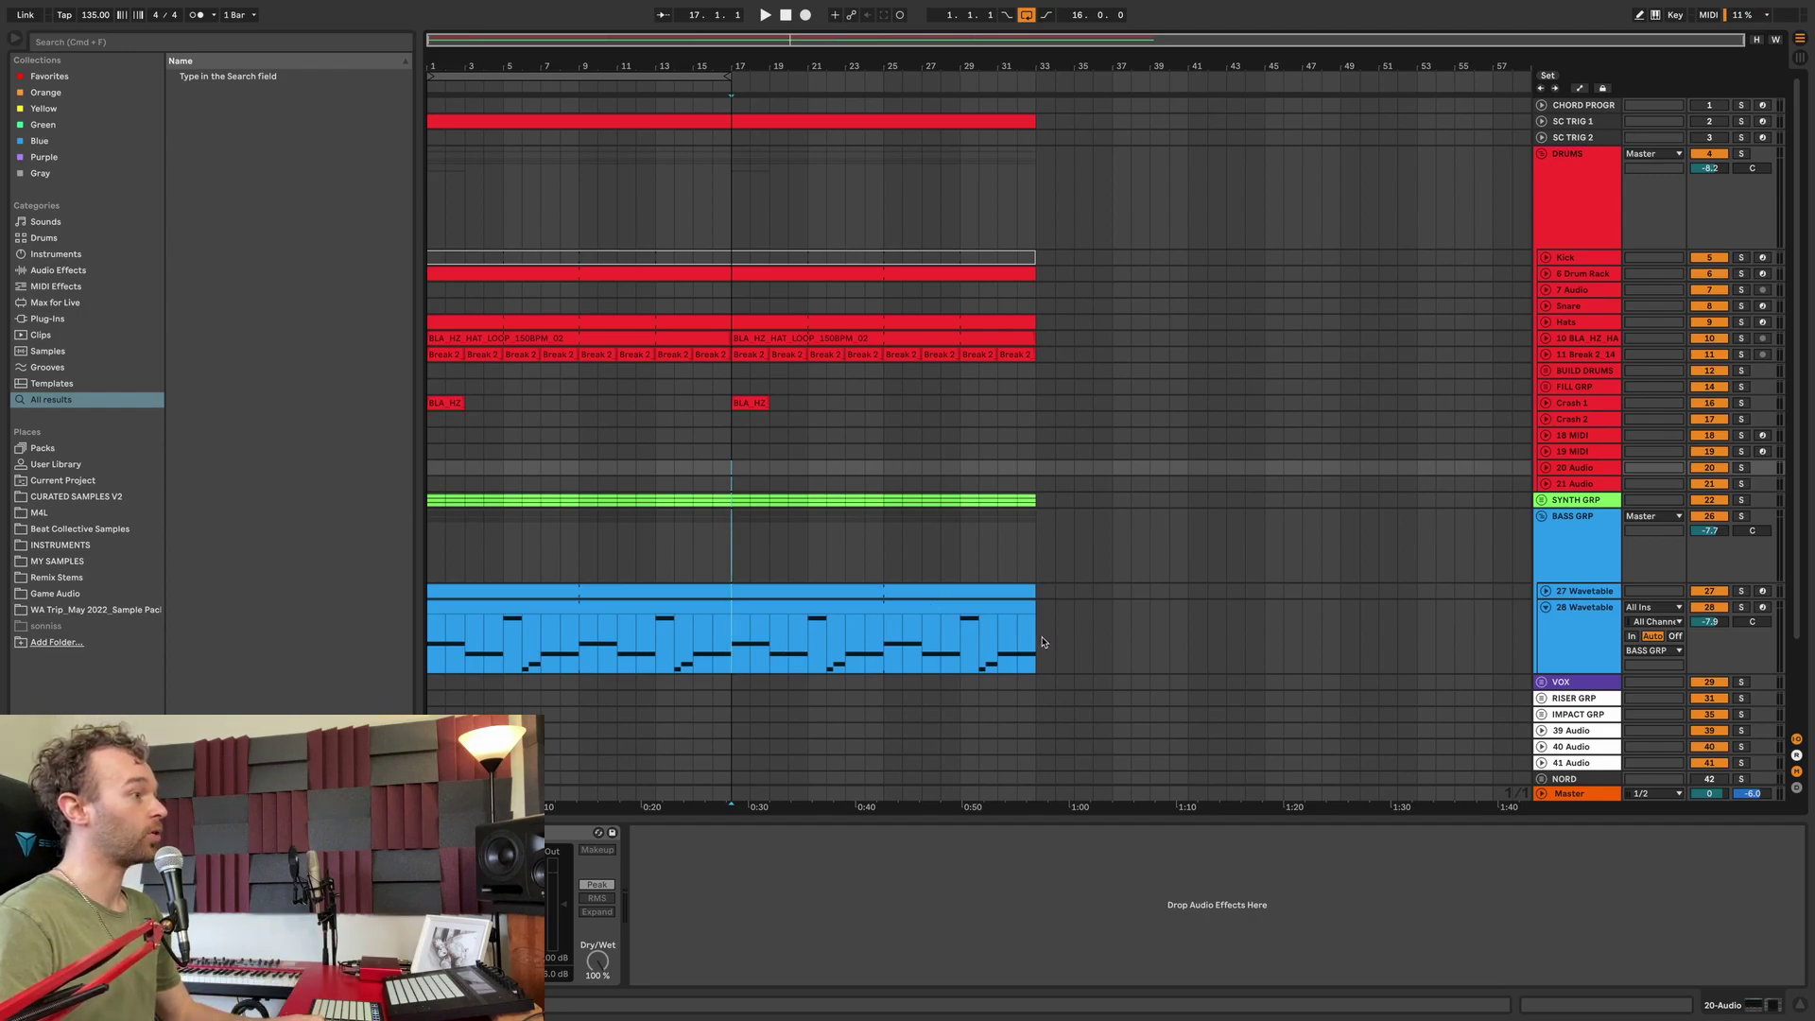
pyautogui.moveTo(1038, 642); pyautogui.dragTo(431, 126)
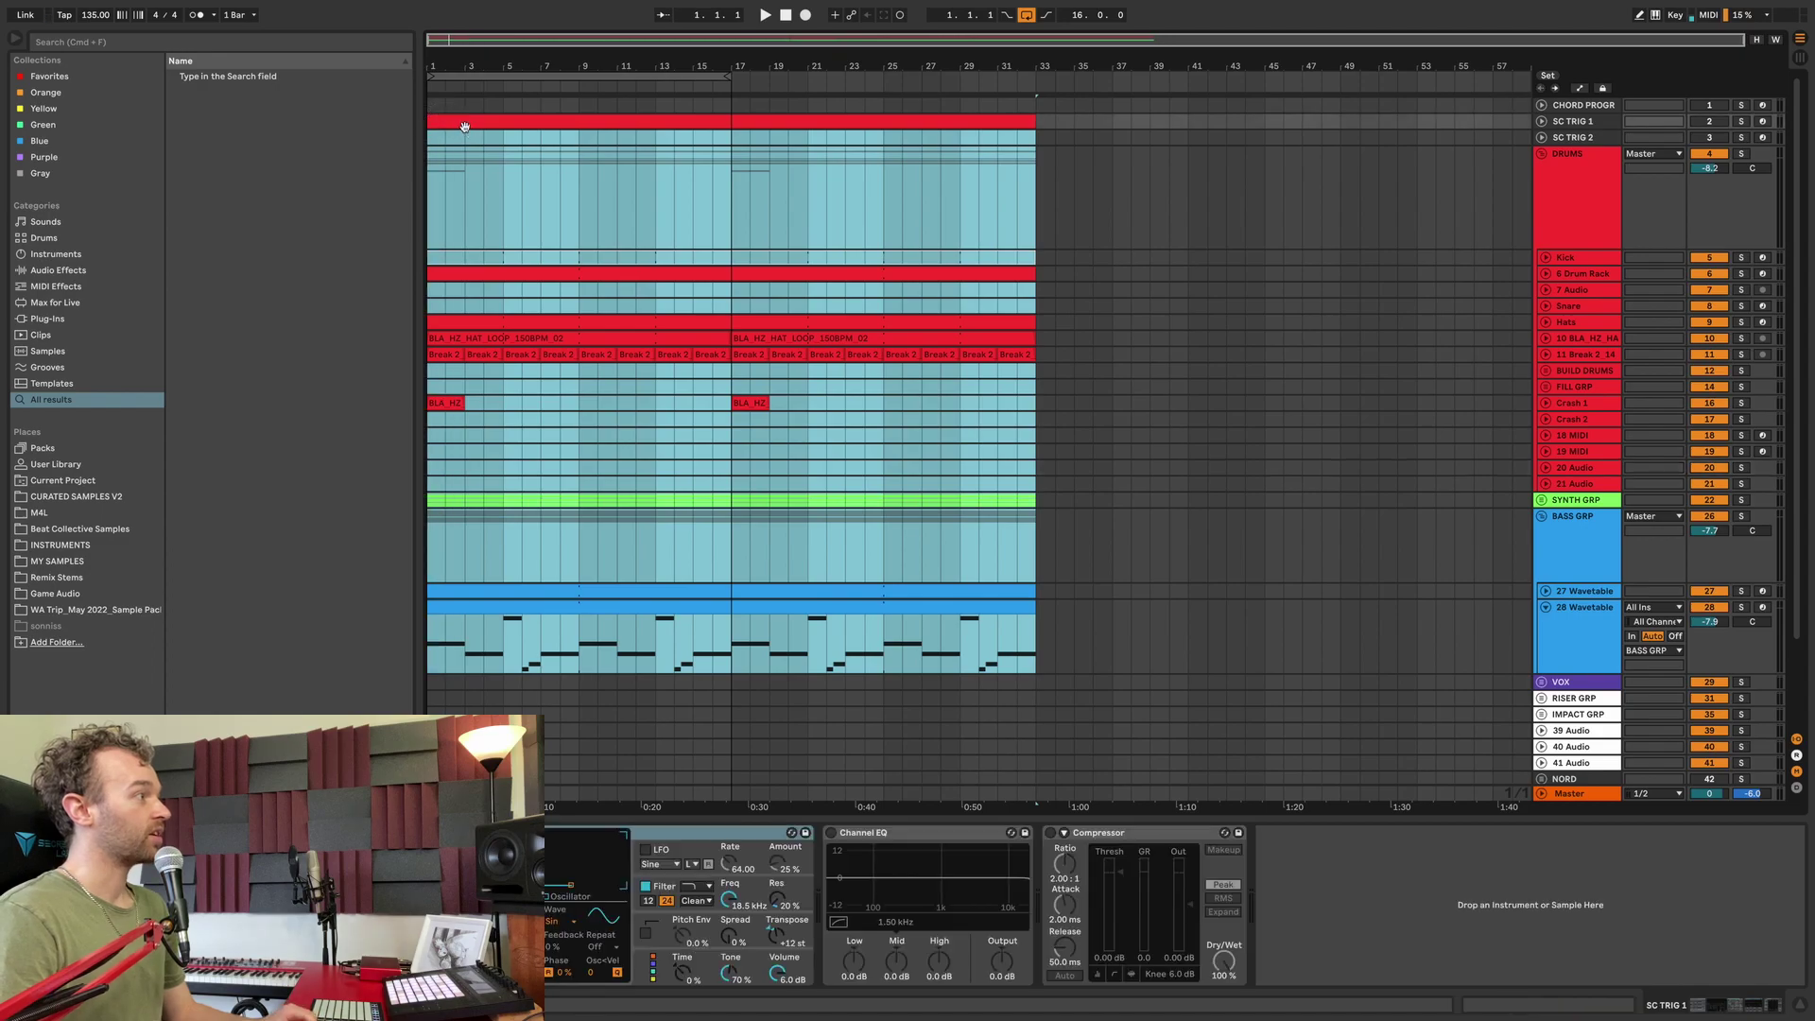
# Step: Undo a plain duplicate, reselect bars 1–33 on the bass track and Duplicate Time (Cmd+Shift+D)
pyautogui.press('super+d')
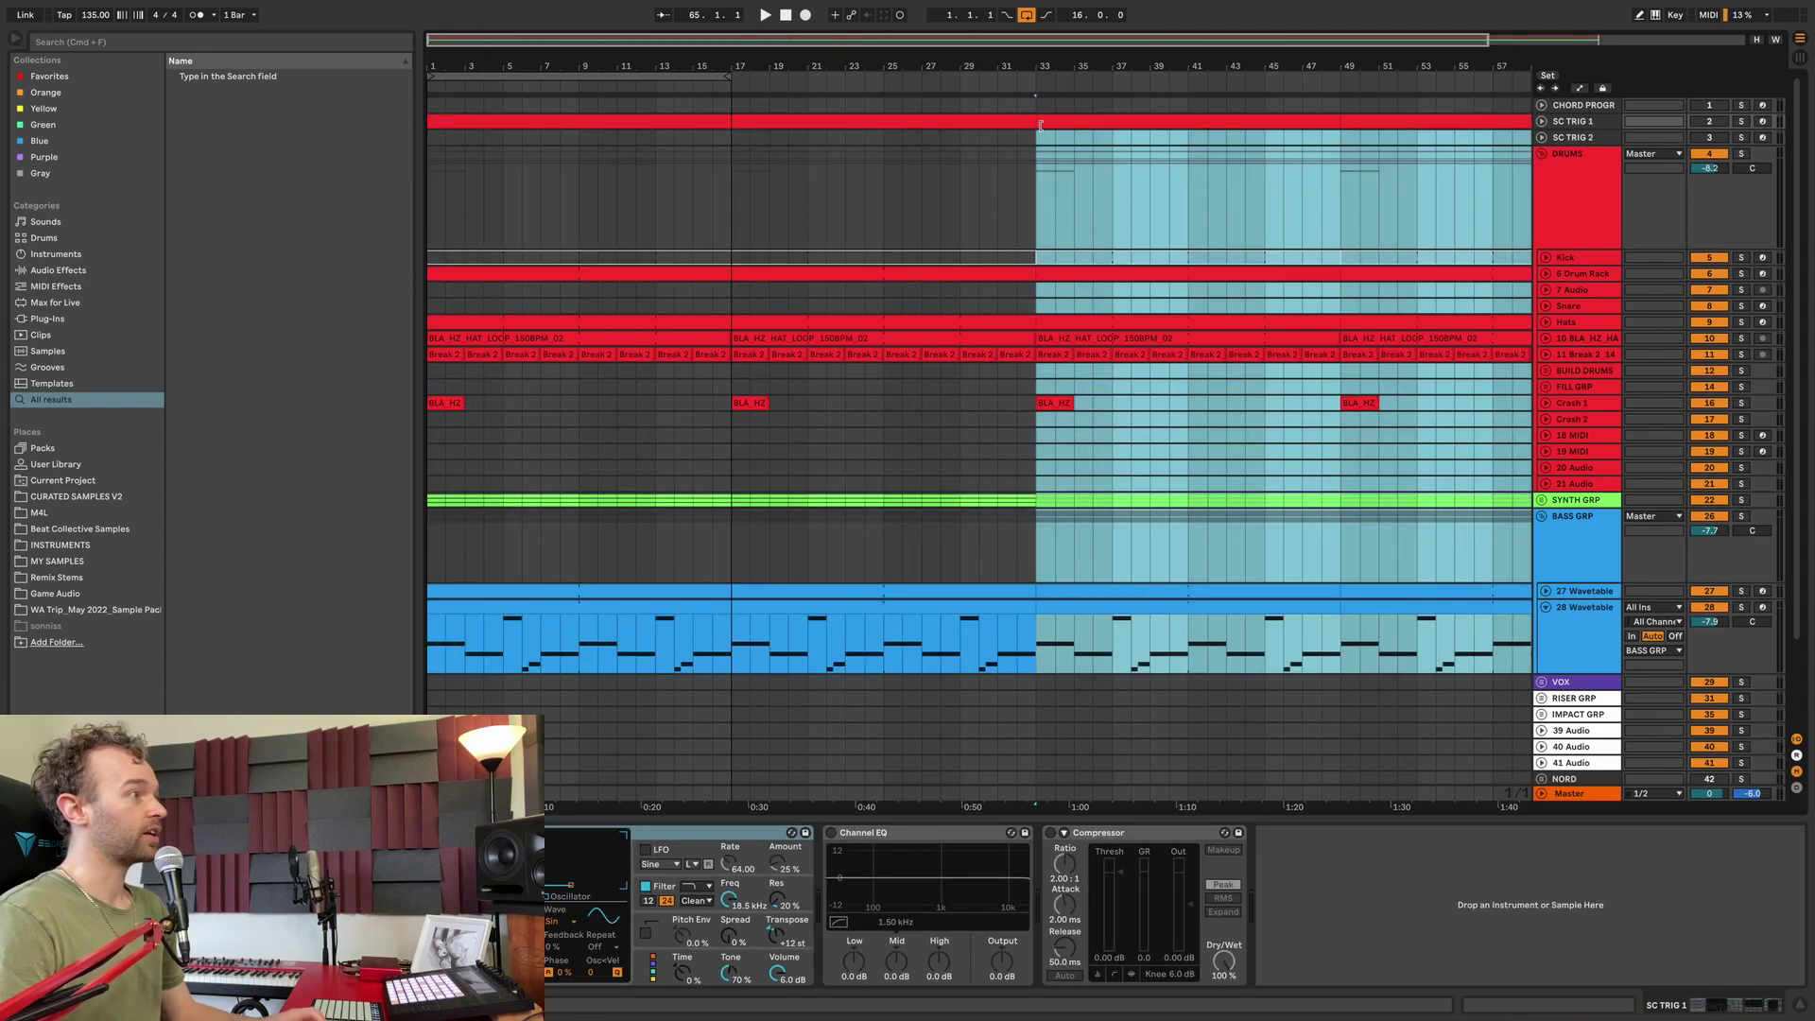
pyautogui.press('super+z')
pyautogui.click(1025, 677)
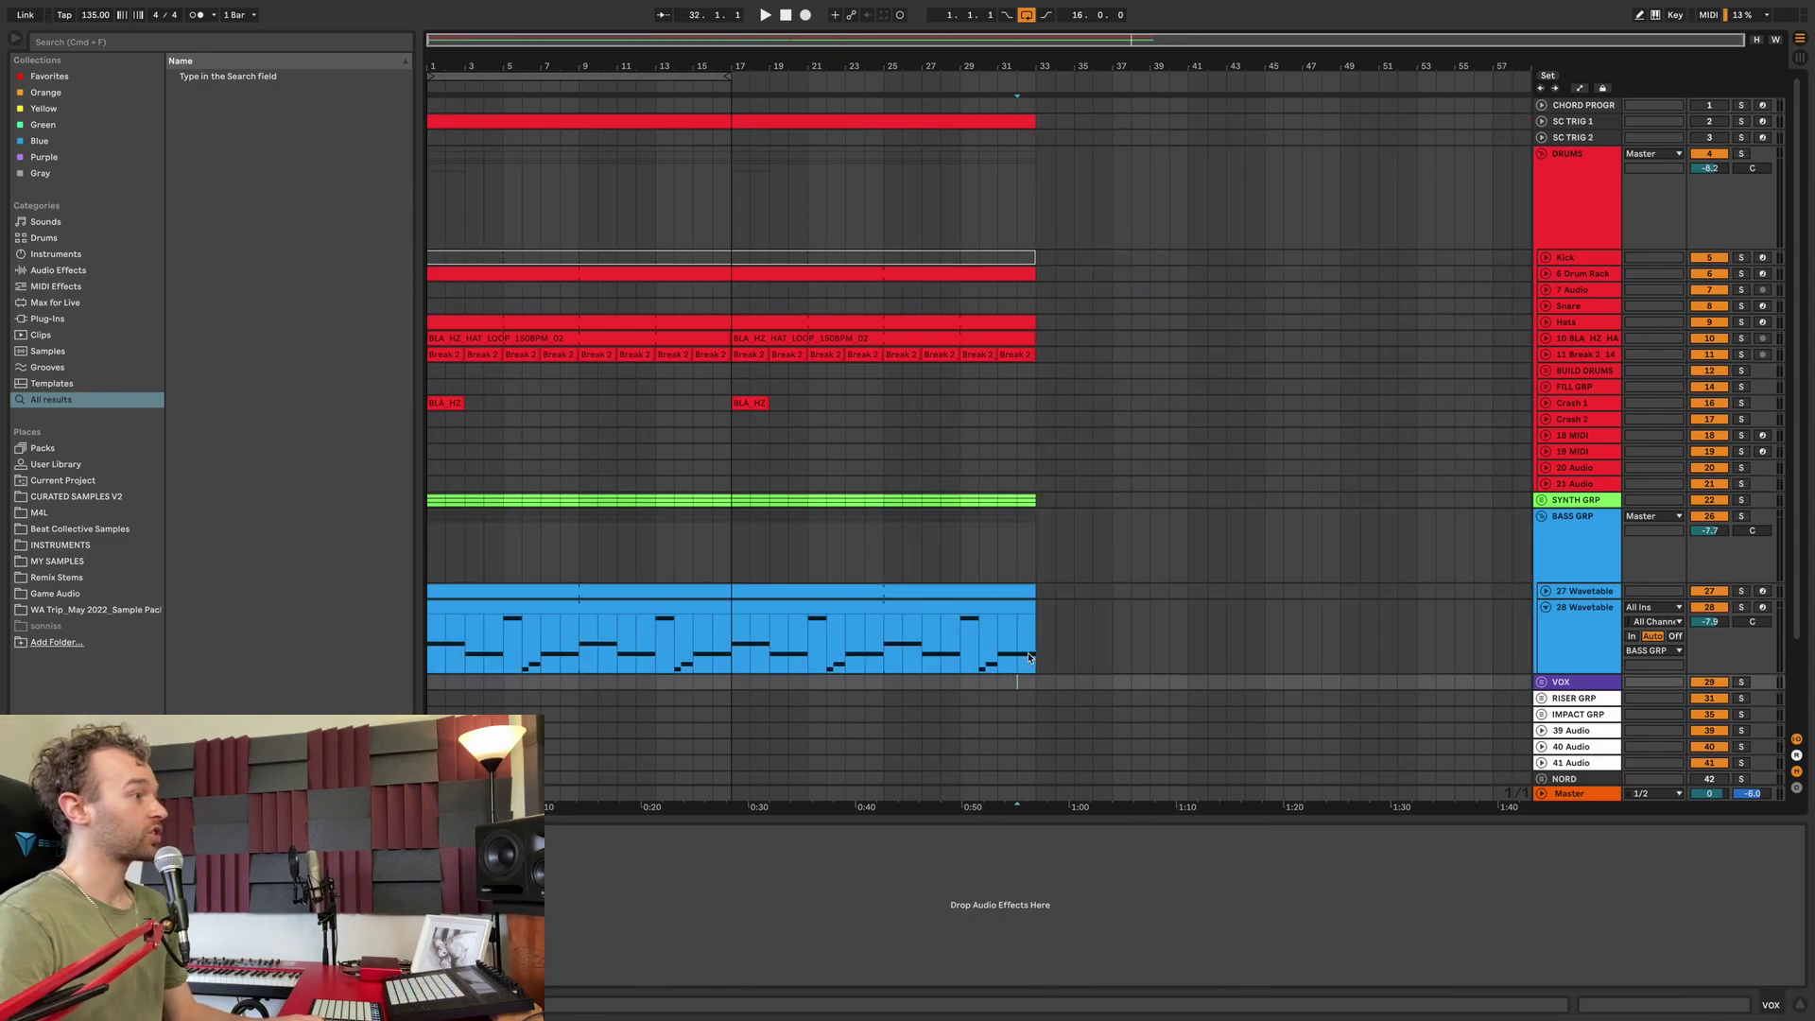
pyautogui.moveTo(1033, 652); pyautogui.dragTo(415, 635)
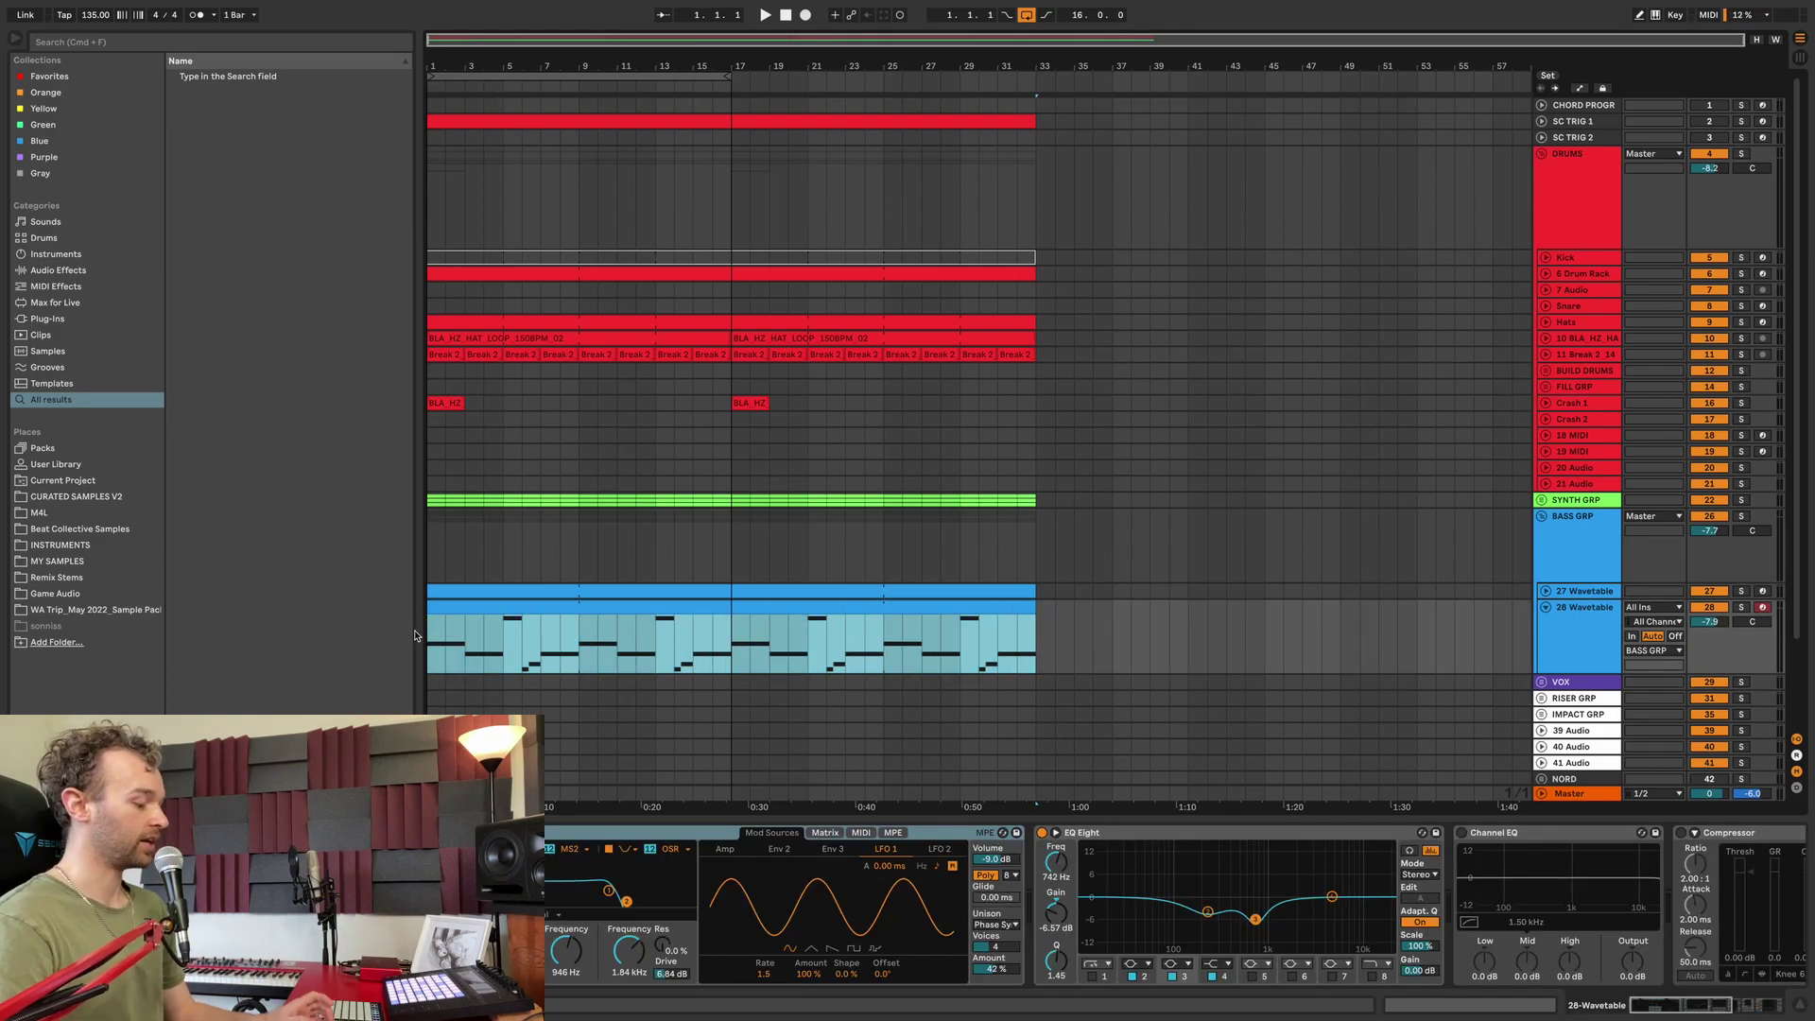
pyautogui.press('super+shift+d')
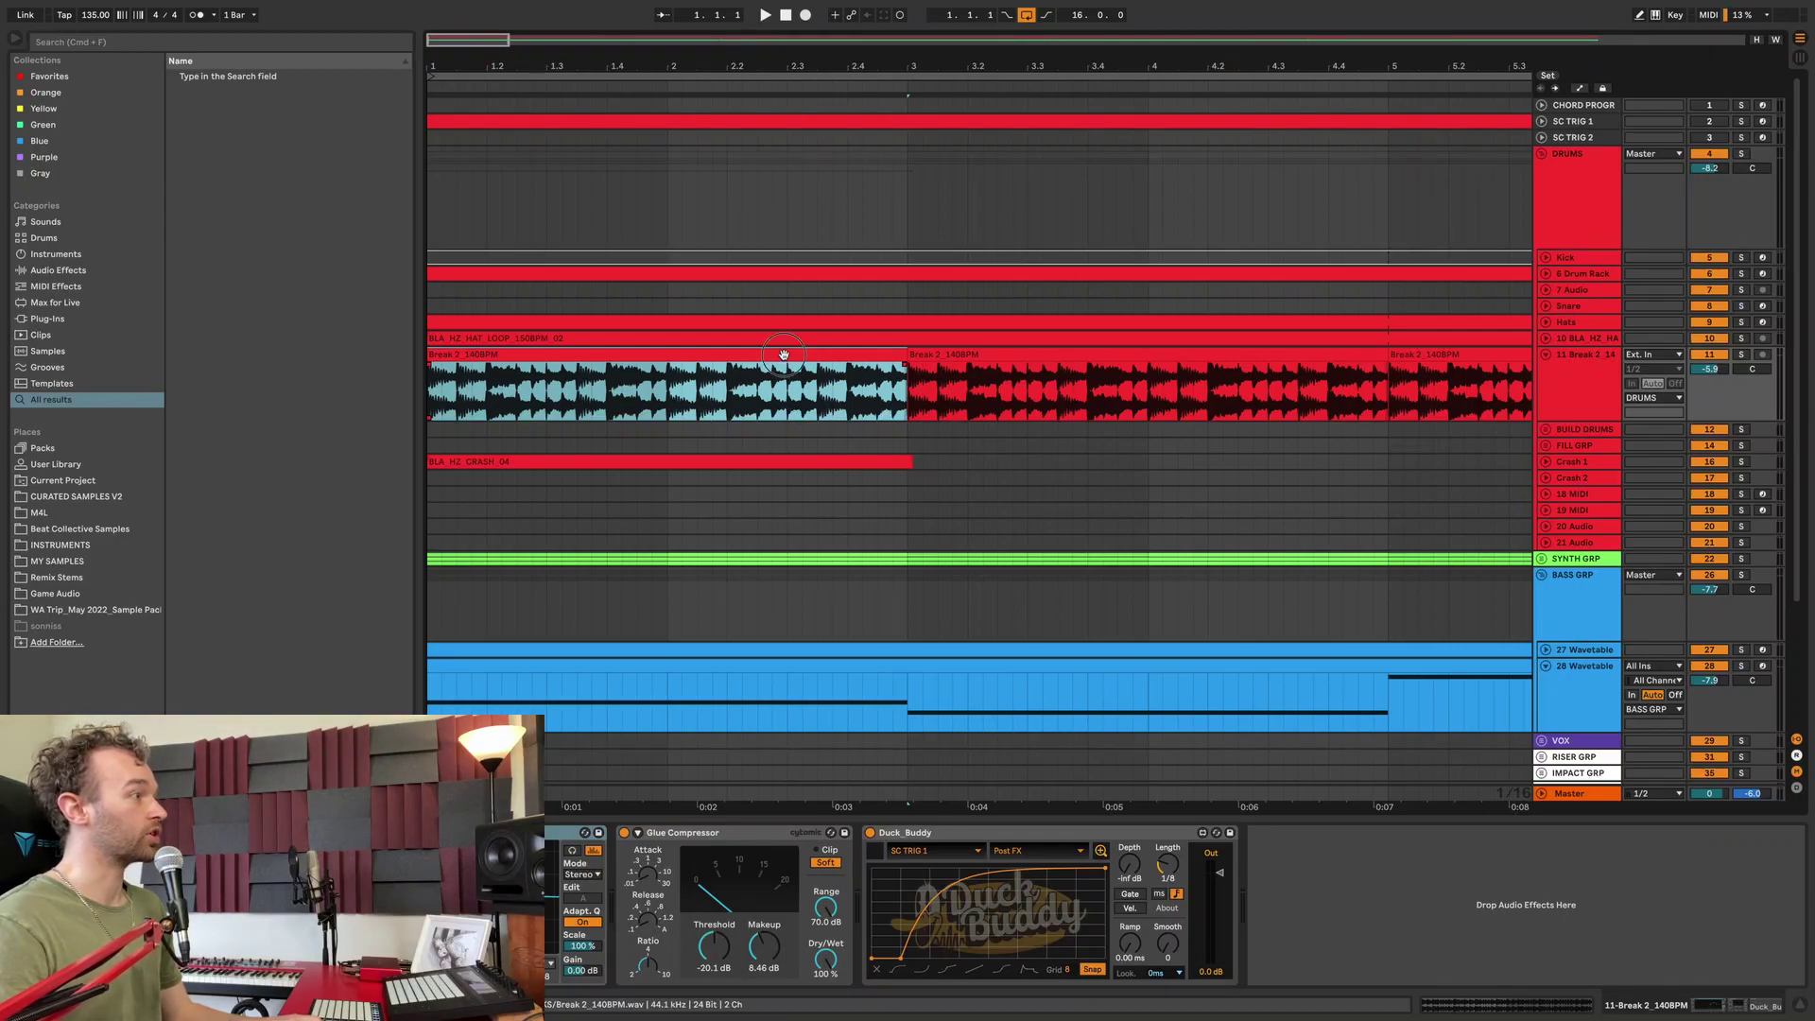
# Step: Solo the Break 2 track, play from bar 1 and show the Break 2 clip's sample waveform
pyautogui.click(1742, 356)
pyautogui.press('space')
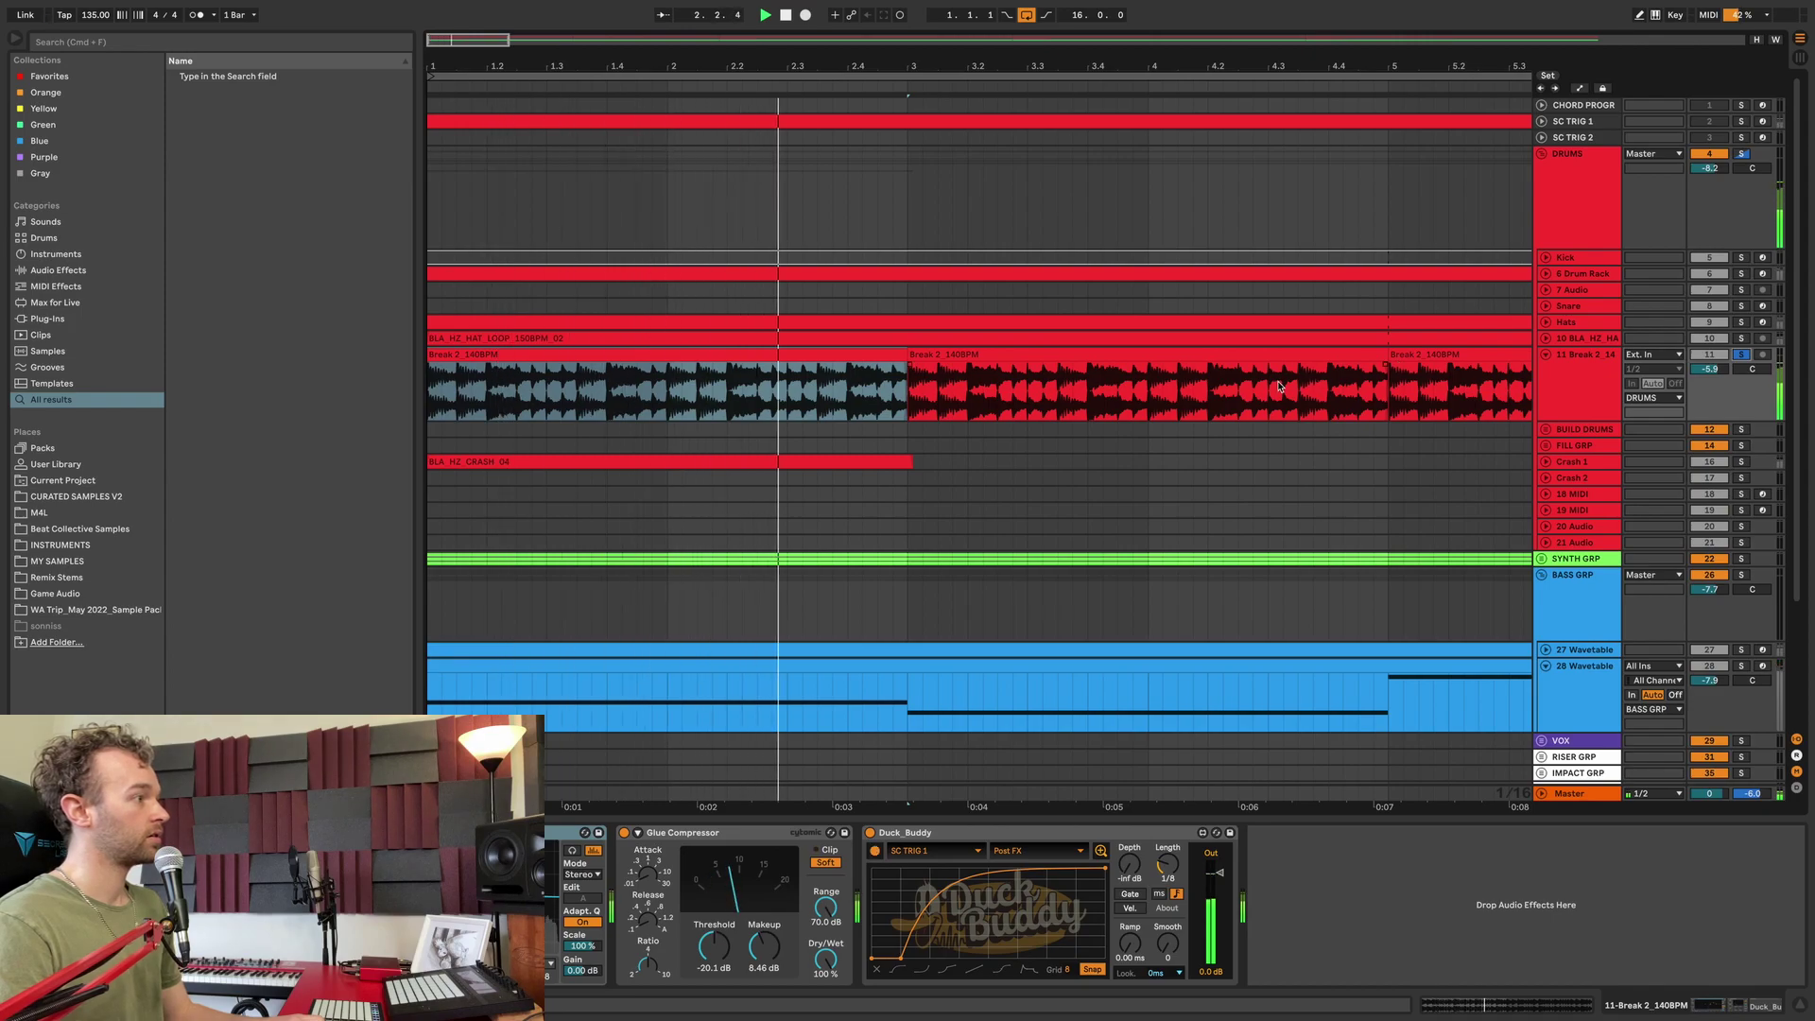
pyautogui.doubleClick(773, 373)
pyautogui.press('-')
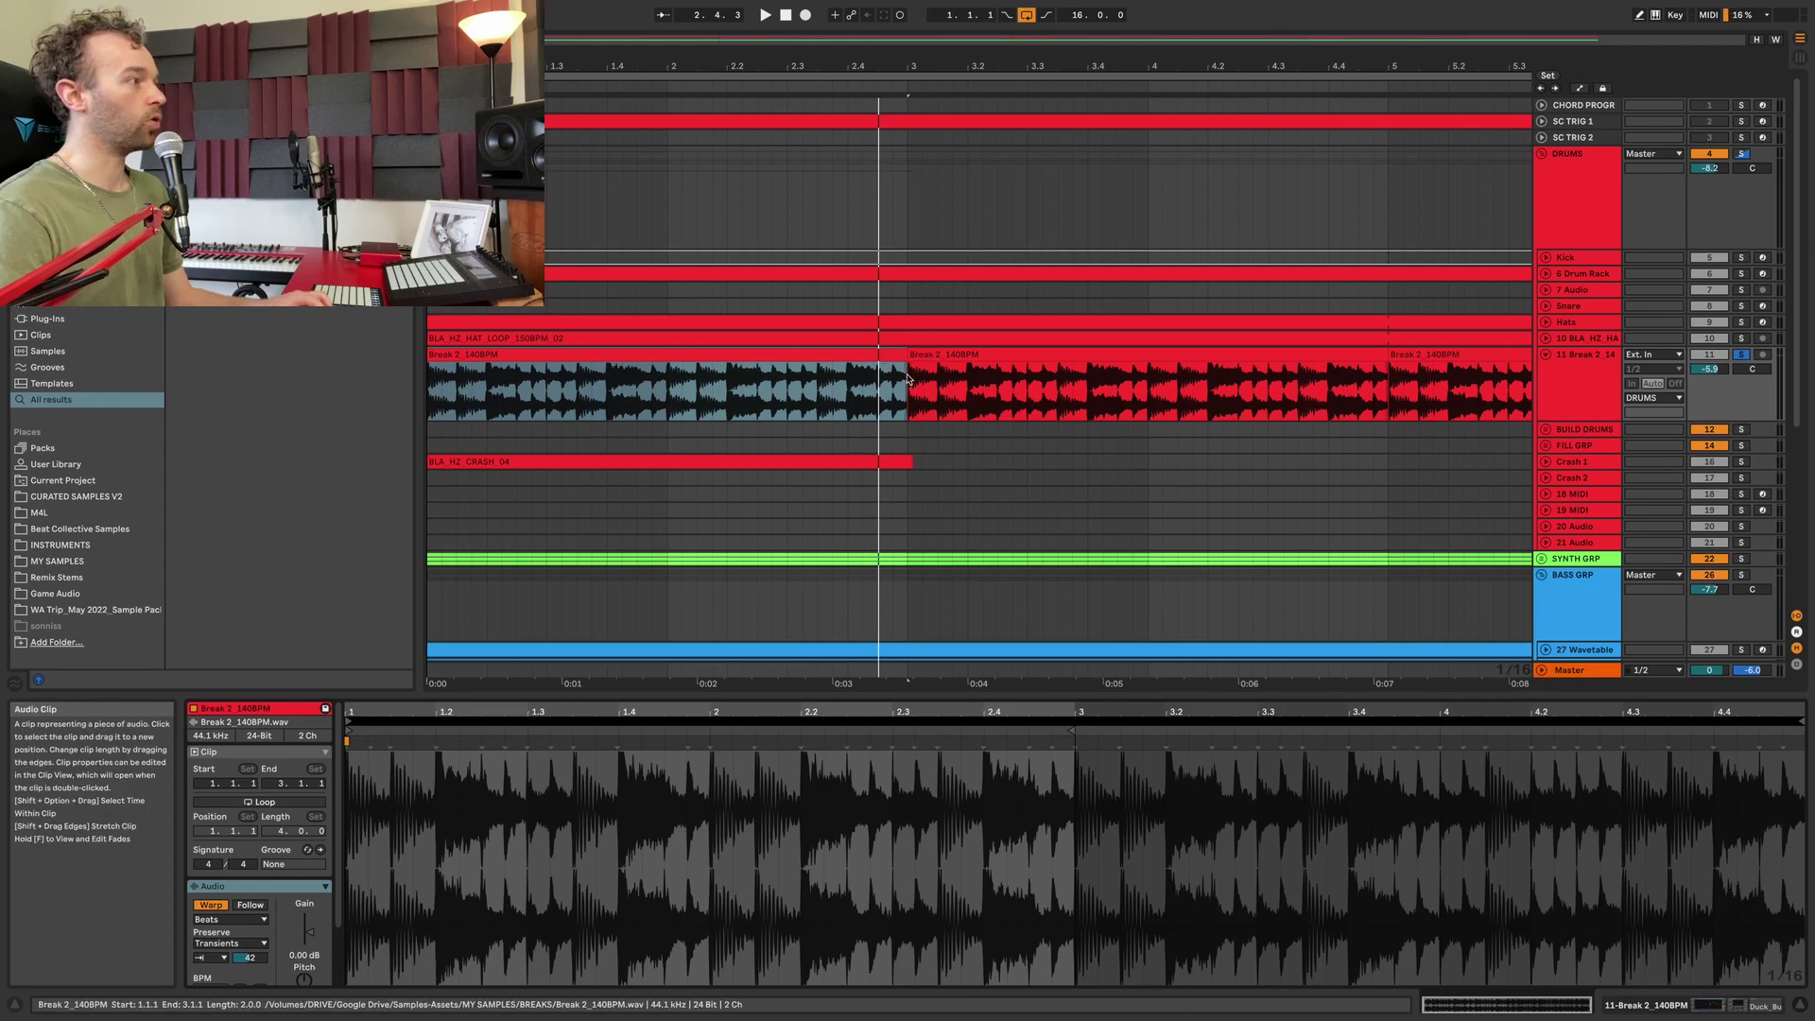
# Step: Slide the audio inside the first Break 2 clip so it plays from a later point in the sample
pyautogui.hotkey('alt', 'shift')
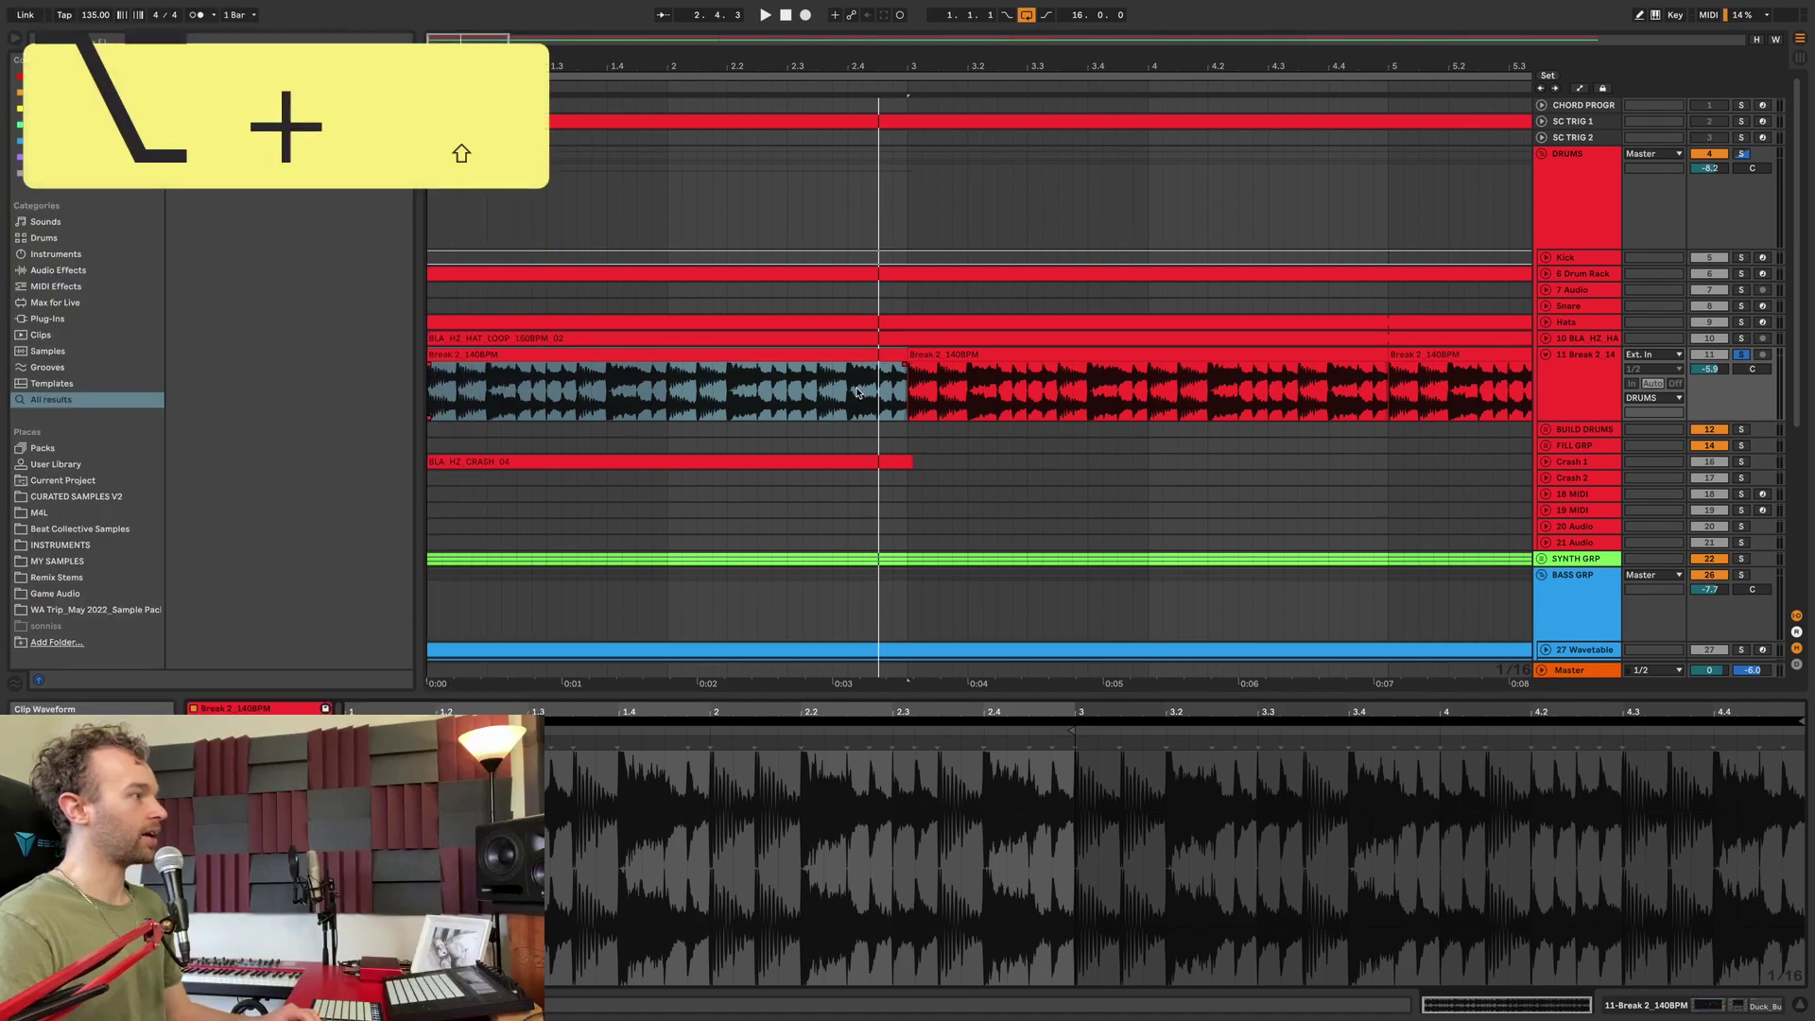
pyautogui.keyDown('alt'); pyautogui.keyDown('shift'); pyautogui.click(845, 395); pyautogui.keyUp('shift'); pyautogui.keyUp('alt')
pyautogui.moveTo(836, 395)
pyautogui.mouseDown()
pyautogui.moveTo(361, 406)
pyautogui.moveTo(853, 368)
pyautogui.moveTo(822, 369)
pyautogui.mouseUp()
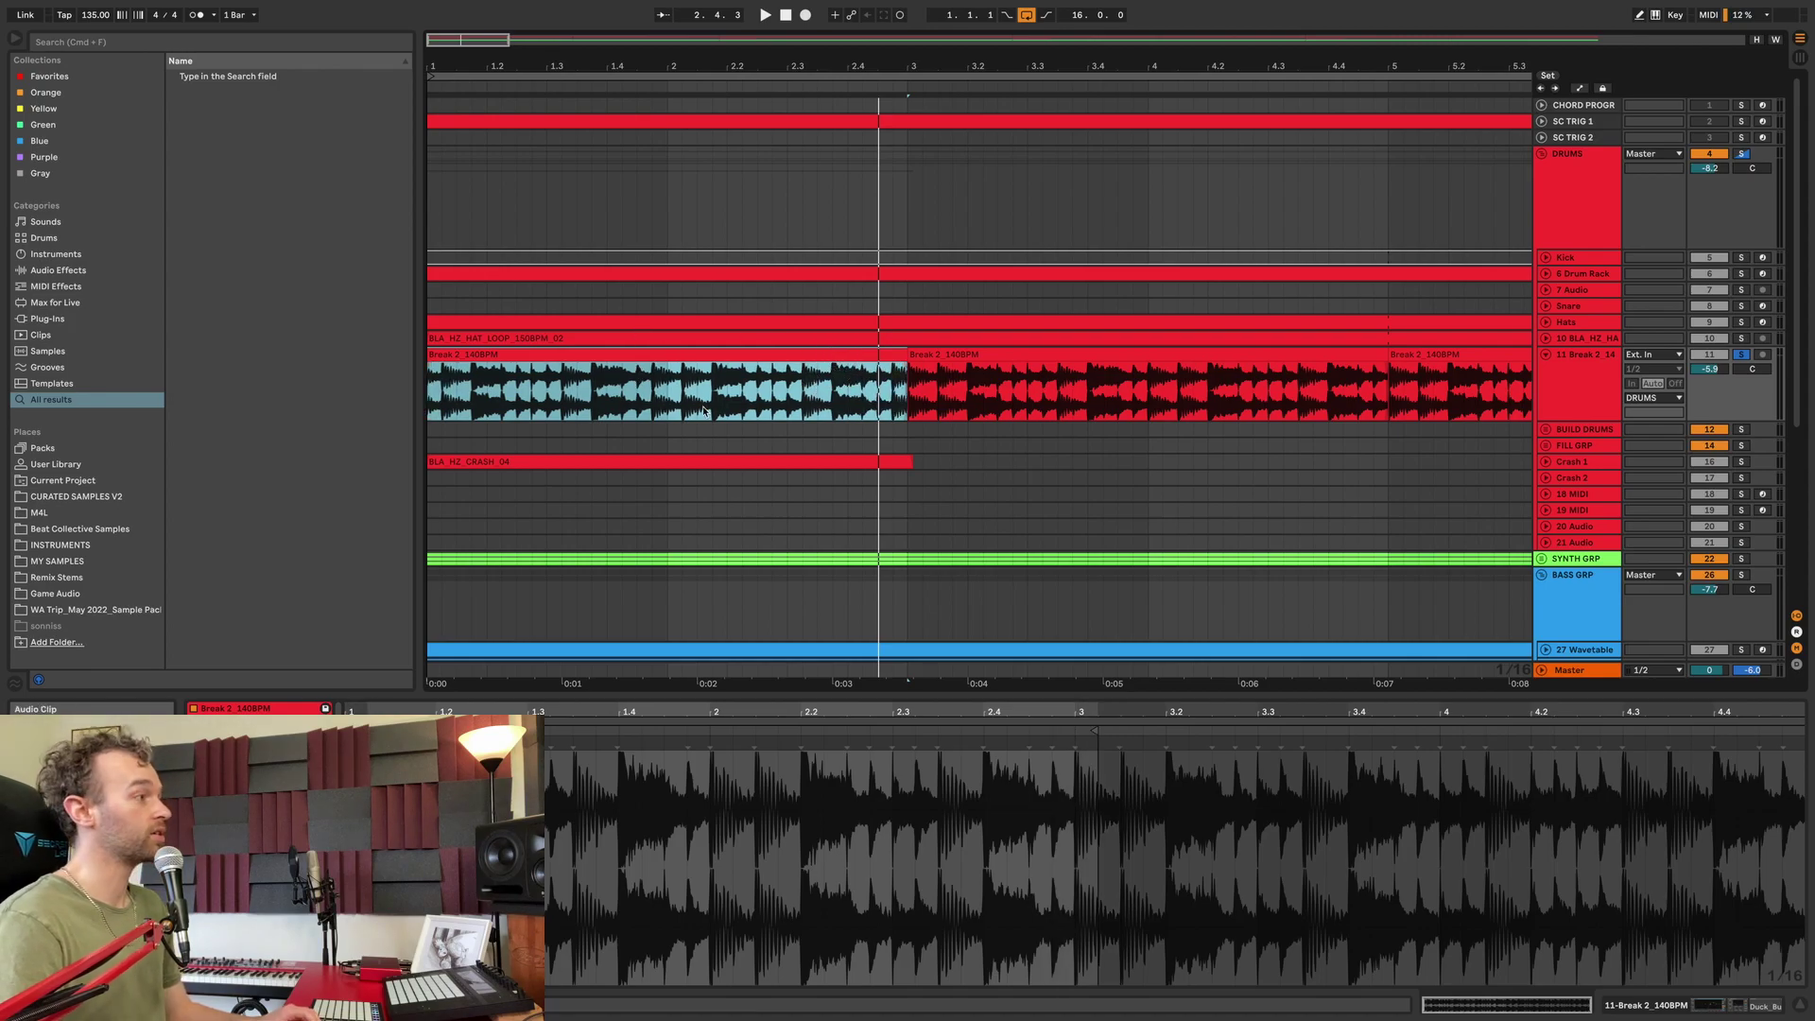
pyautogui.moveTo(802, 396)
pyautogui.mouseDown()
pyautogui.moveTo(605, 405)
pyautogui.moveTo(915, 423)
pyautogui.mouseUp()
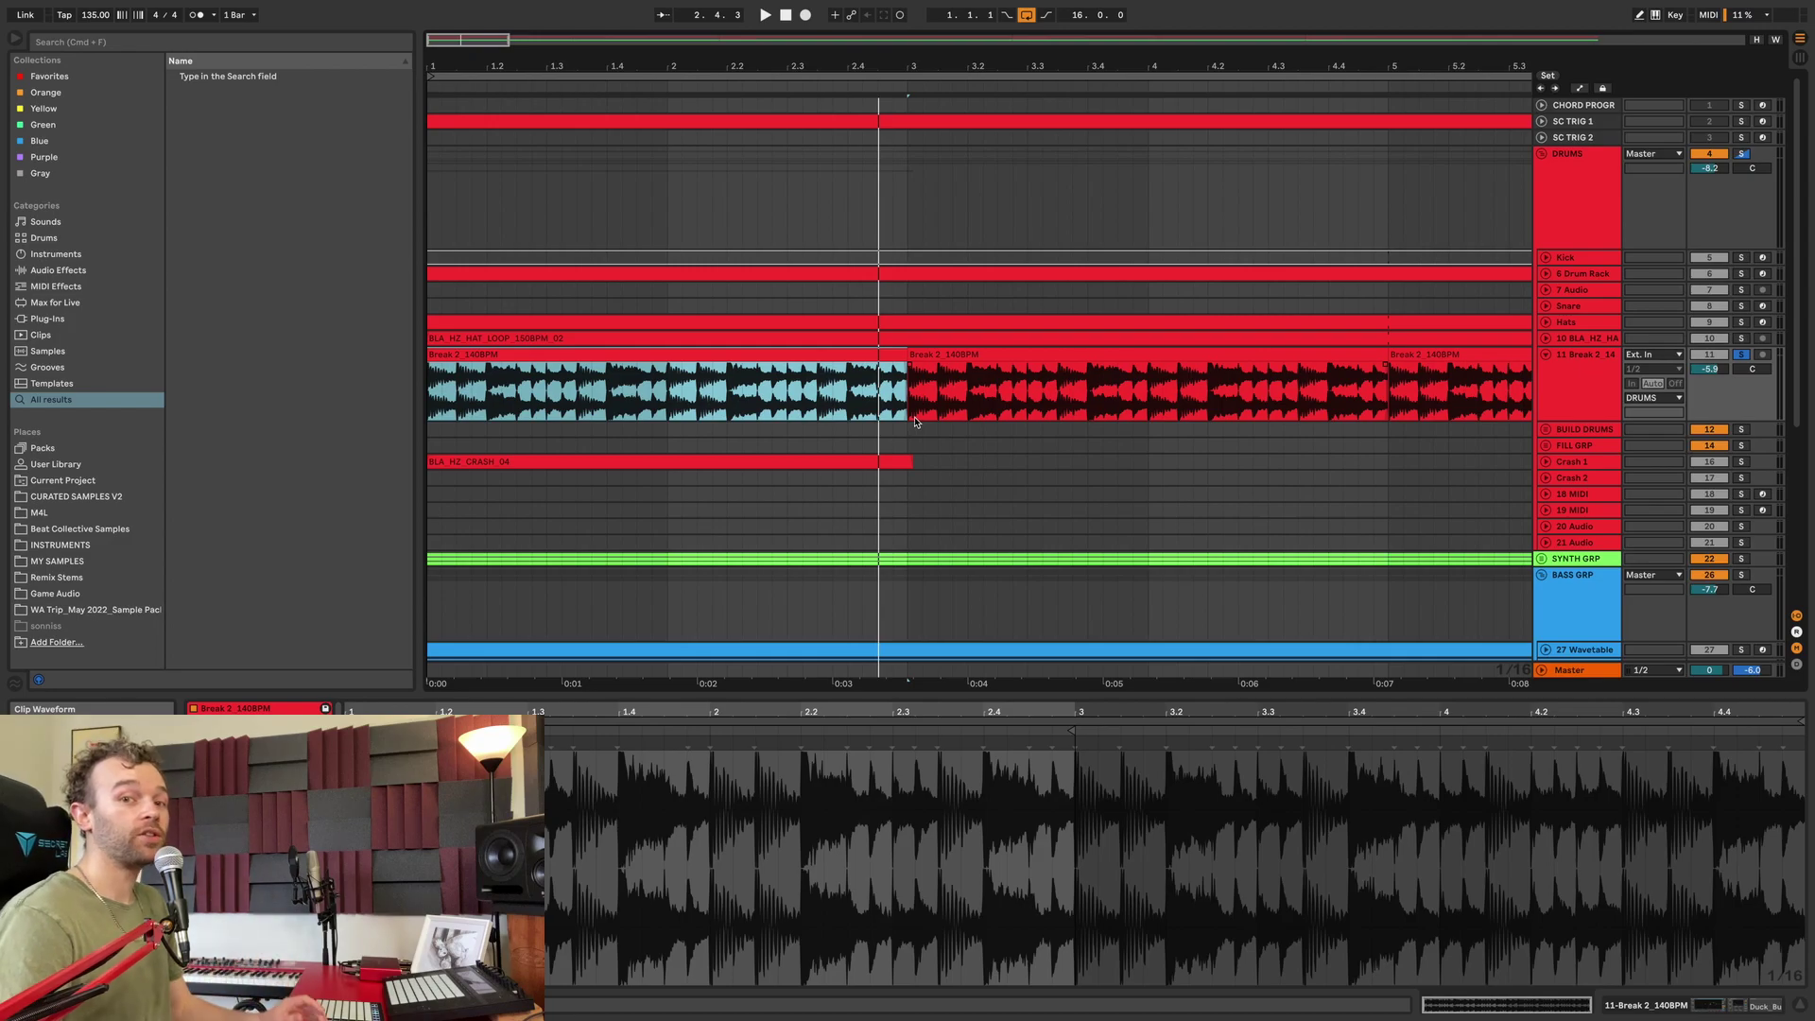
pyautogui.scroll(-6, 898, 430)
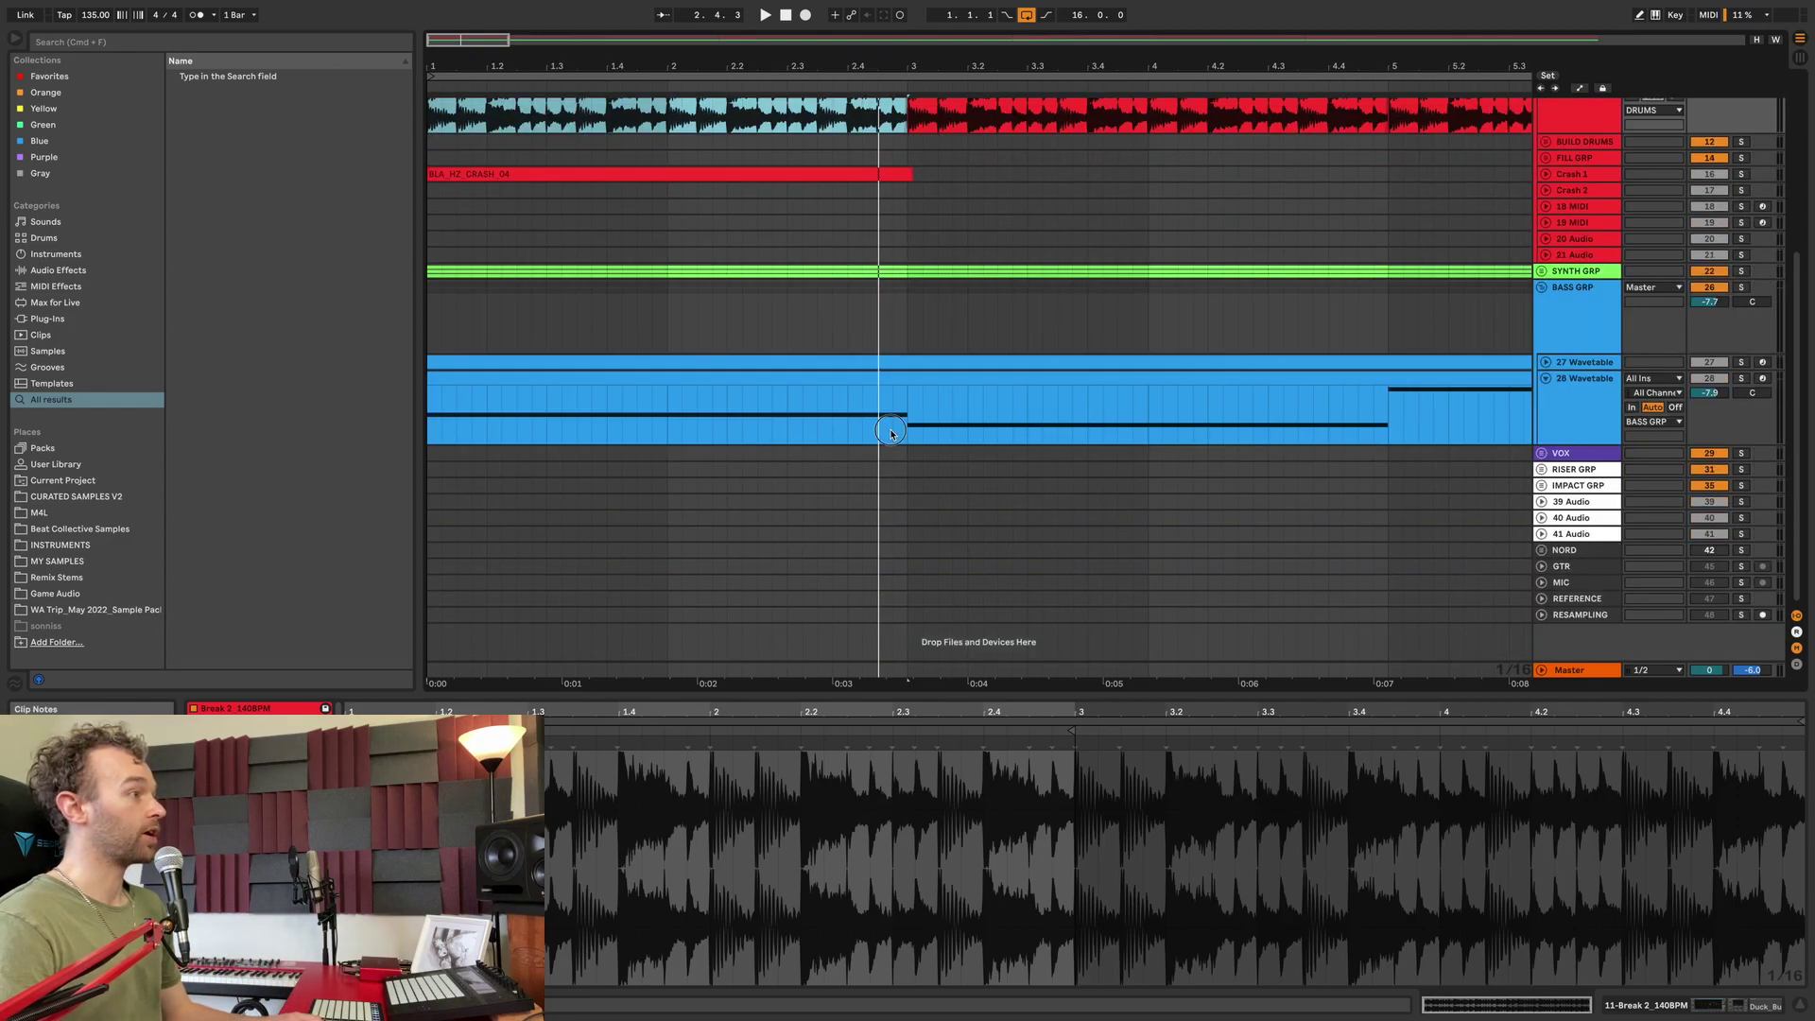
# Step: Offset the bass notes leftward inside the first 28 Wavetable clip, fine-tuning so the line starts later
pyautogui.click(891, 433)
pyautogui.scroll(-5, 889, 428)
pyautogui.click(979, 423)
pyautogui.moveTo(979, 422)
pyautogui.mouseDown()
pyautogui.moveTo(729, 409)
pyautogui.moveTo(663, 425)
pyautogui.mouseUp()
pyautogui.moveTo(849, 426); pyautogui.dragTo(974, 422)
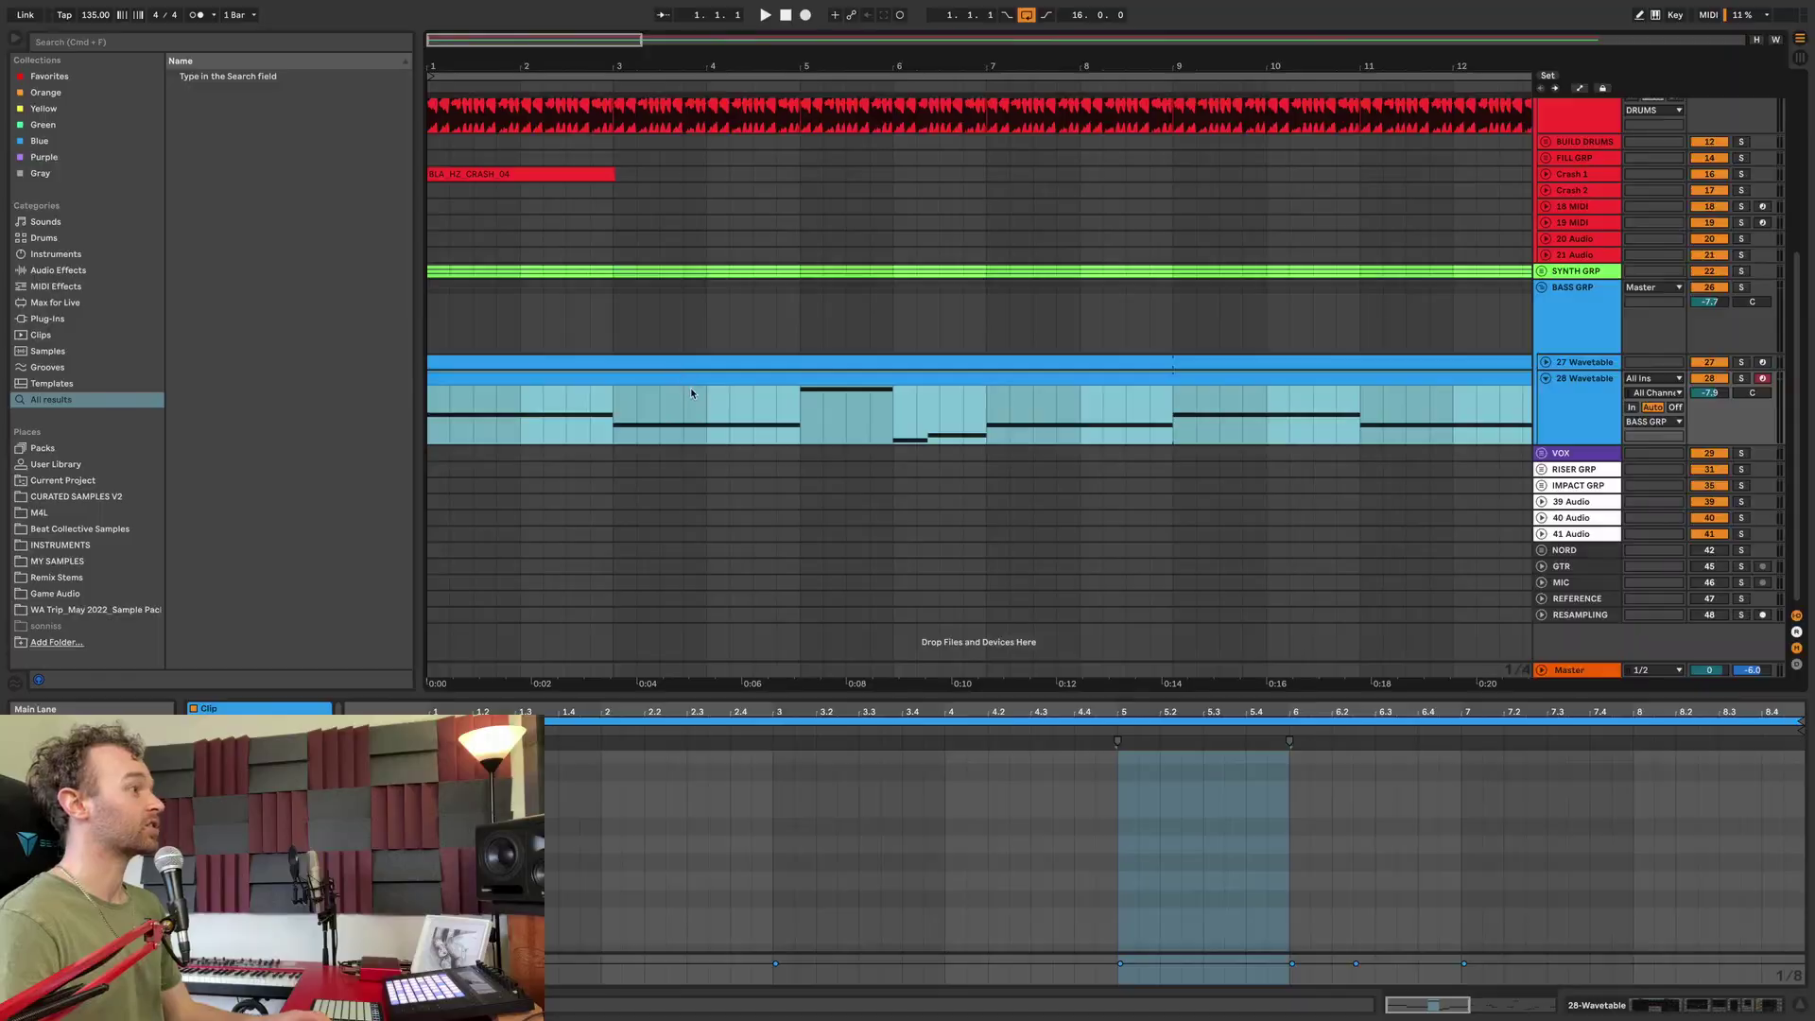
pyautogui.click(691, 393)
pyautogui.hotkey('ctrl', 'd')
# Step: Zoom out to the whole 64-bar arrangement and play it, showing the 28 Wavetable track's devices
pyautogui.press('-')
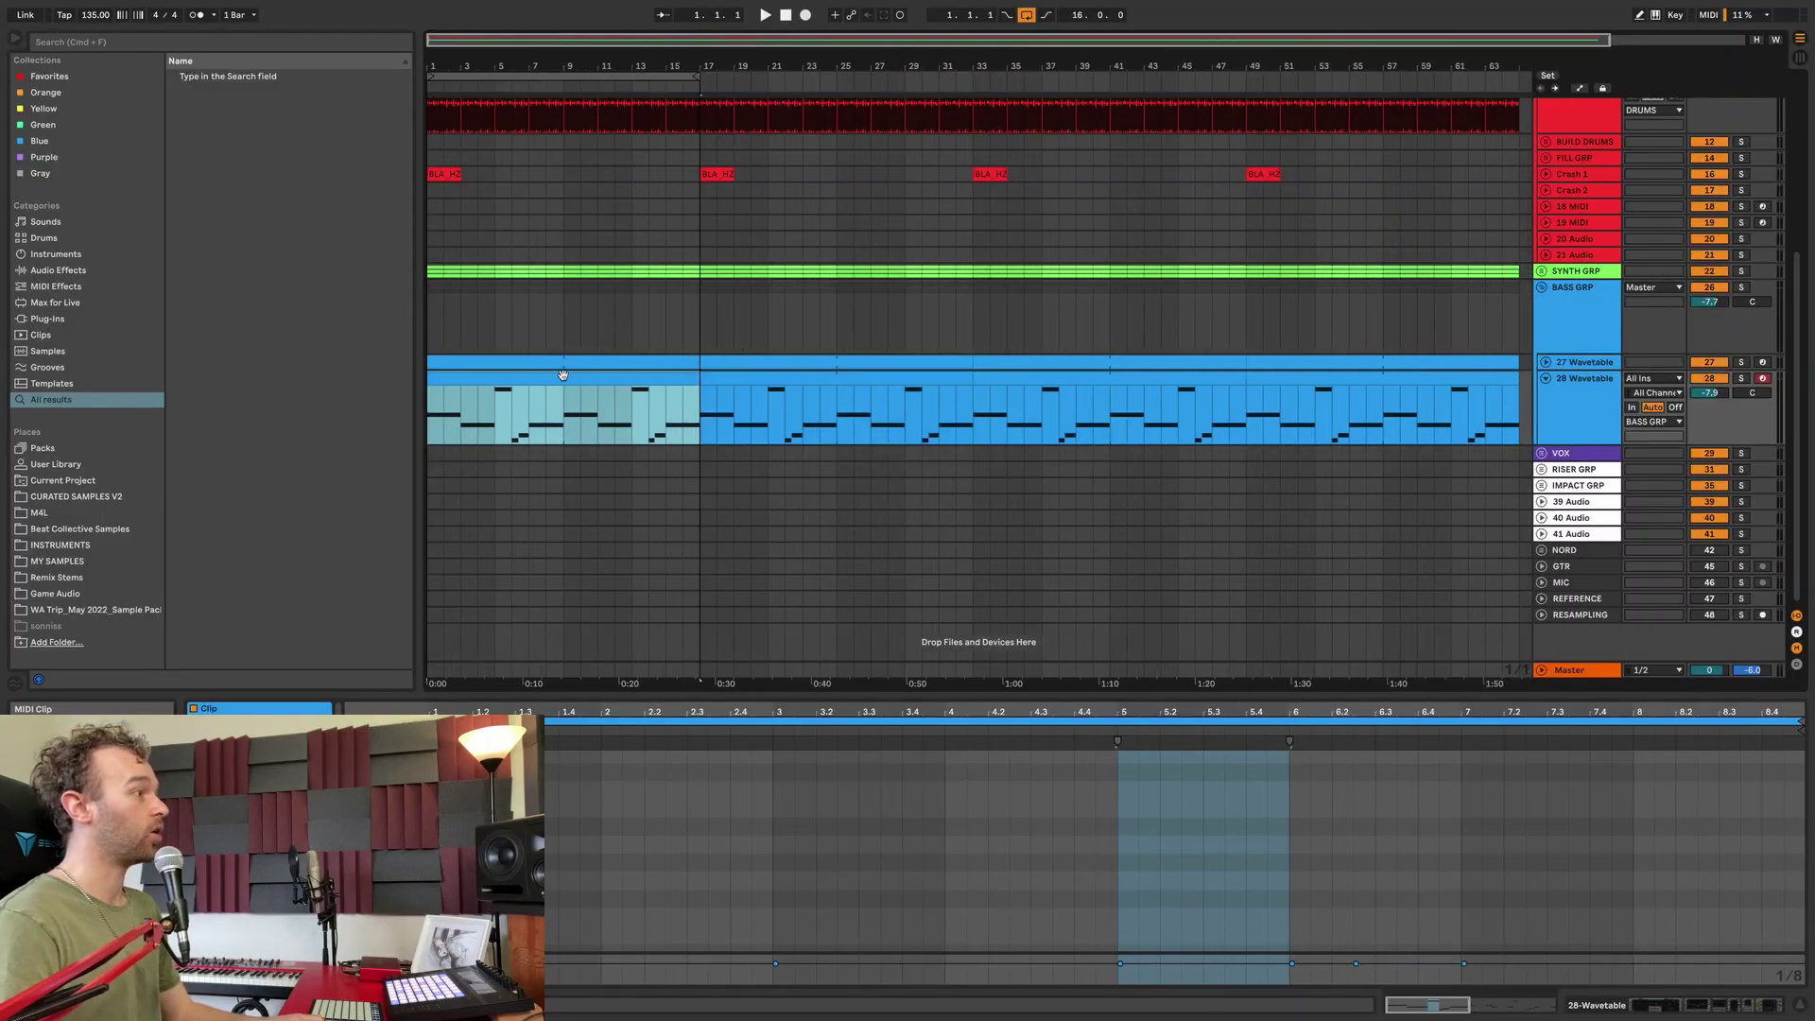
pyautogui.scroll(5, 566, 380)
pyautogui.press('space')
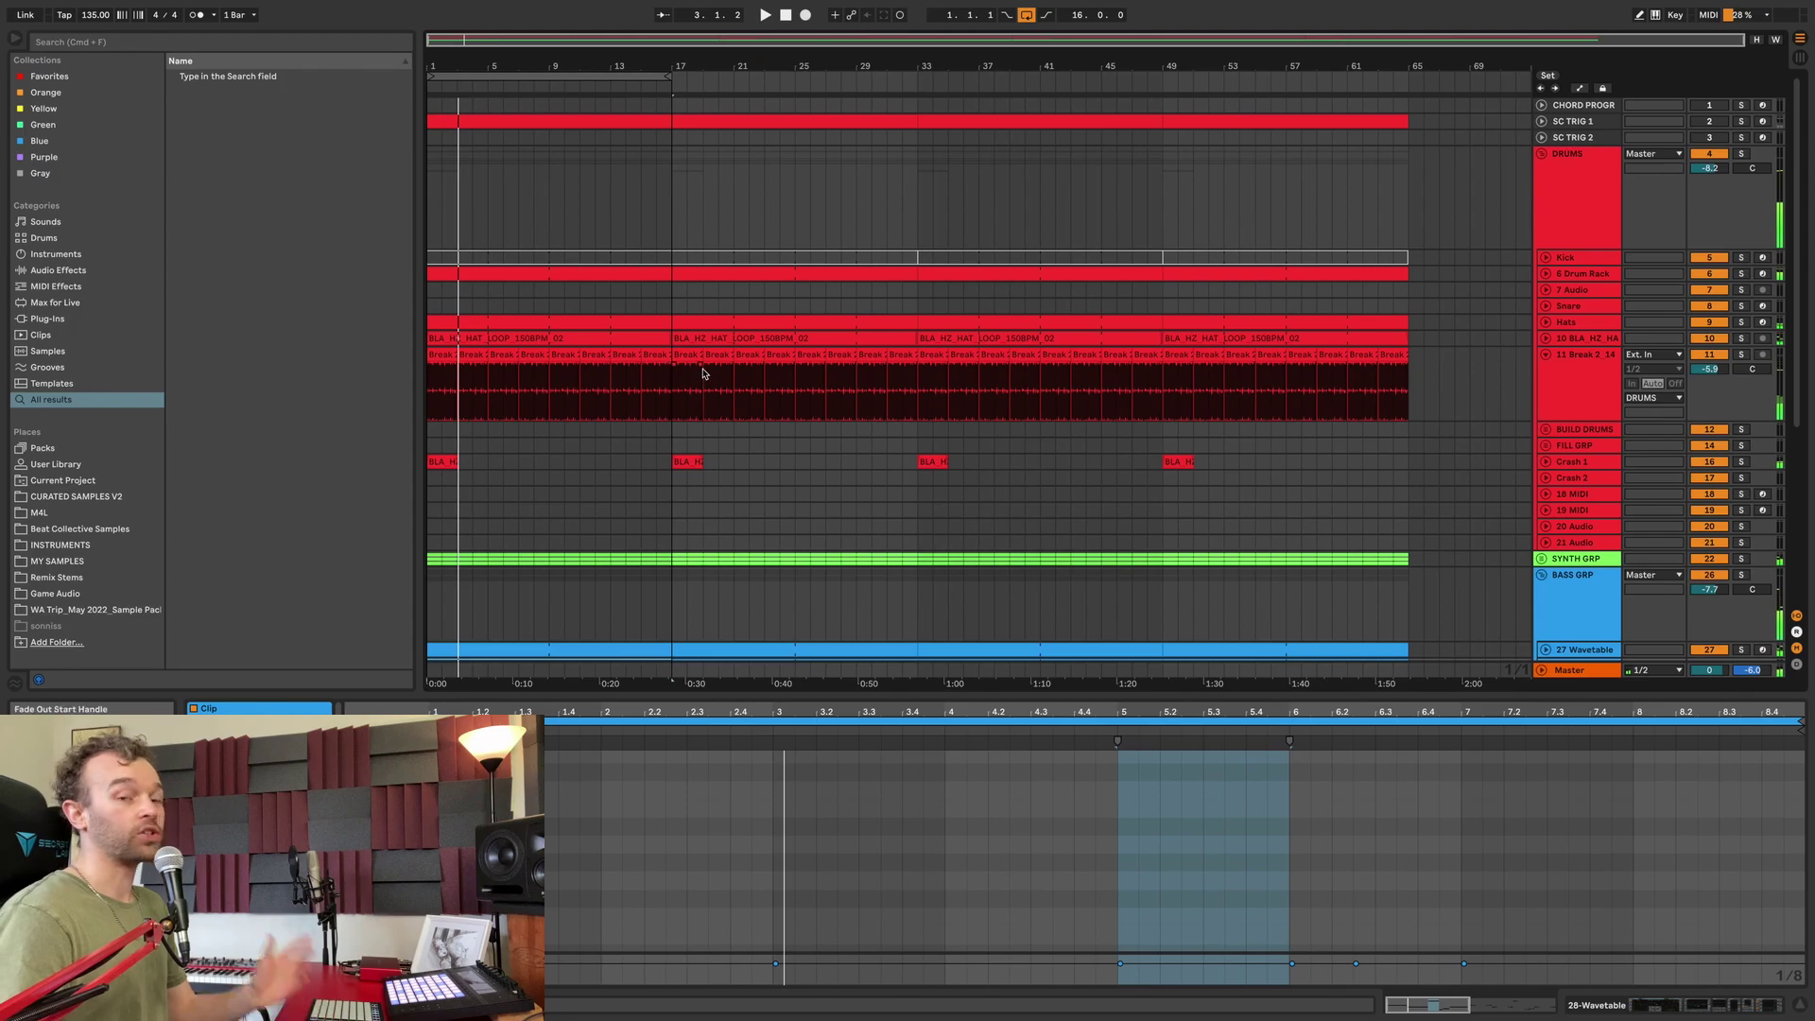
pyautogui.scroll(-5, 701, 371)
pyautogui.hotkey('shift', 'Tab')
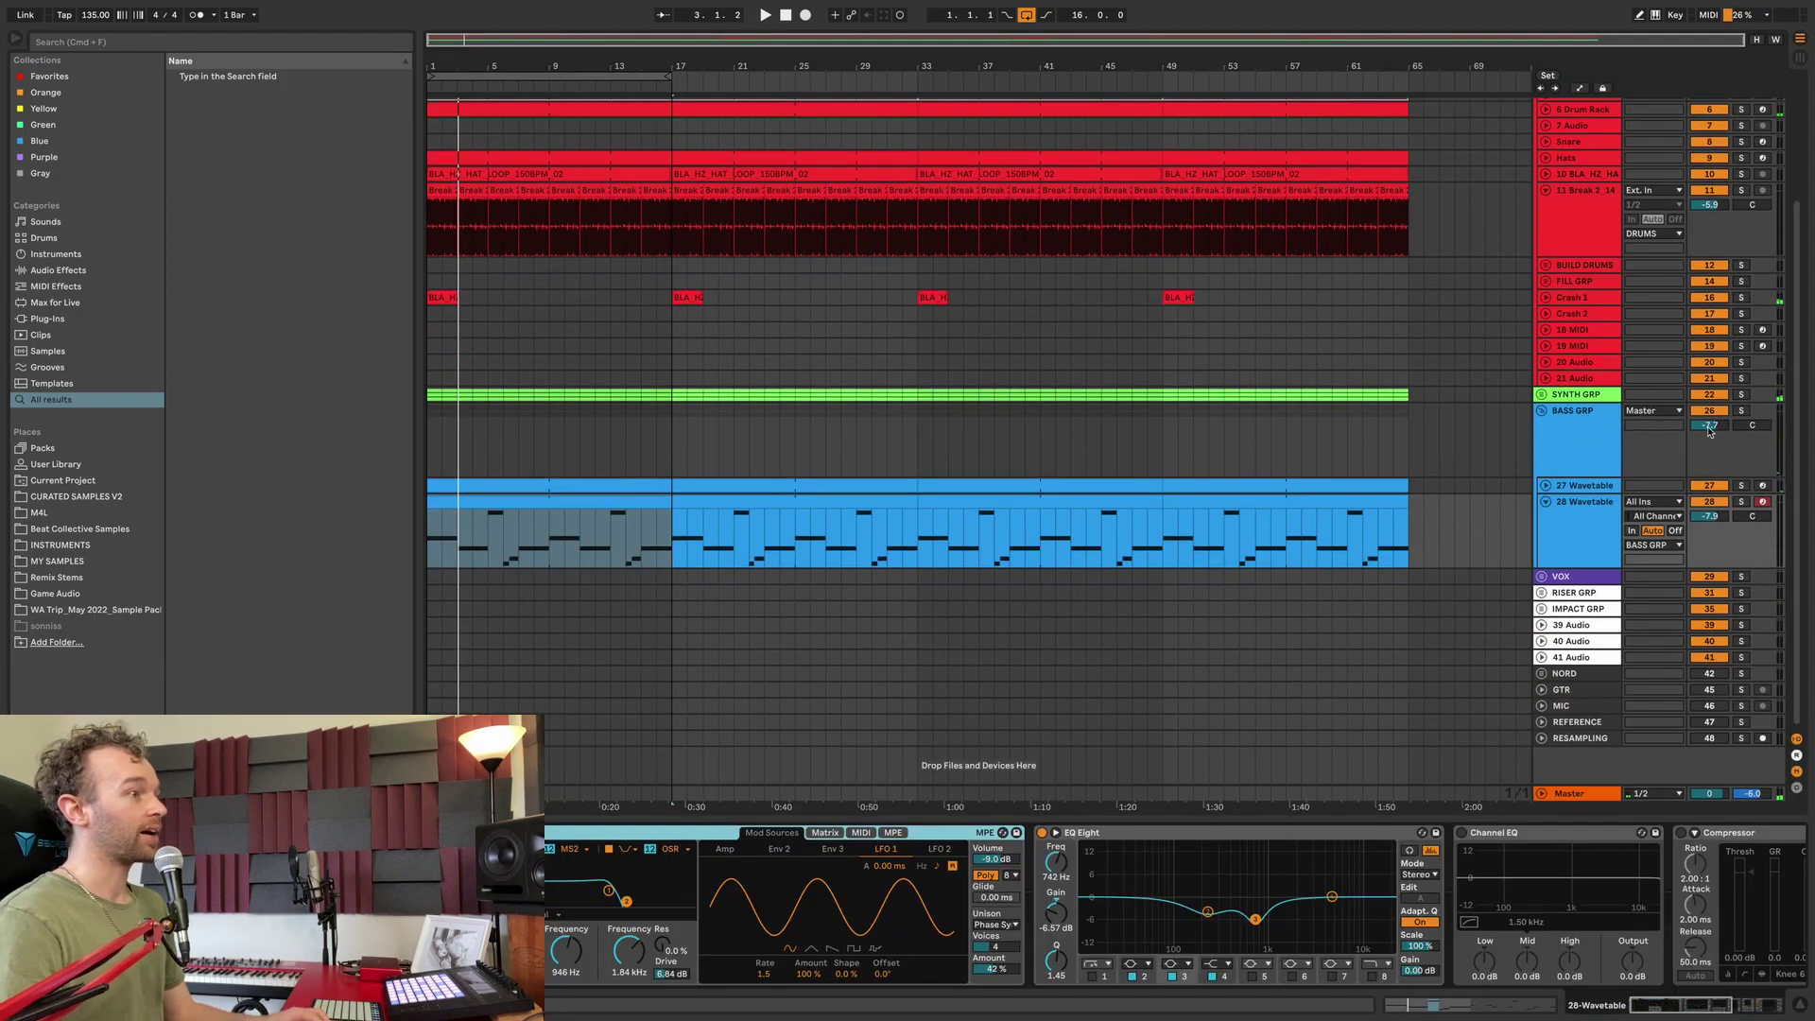
pyautogui.click(1573, 519)
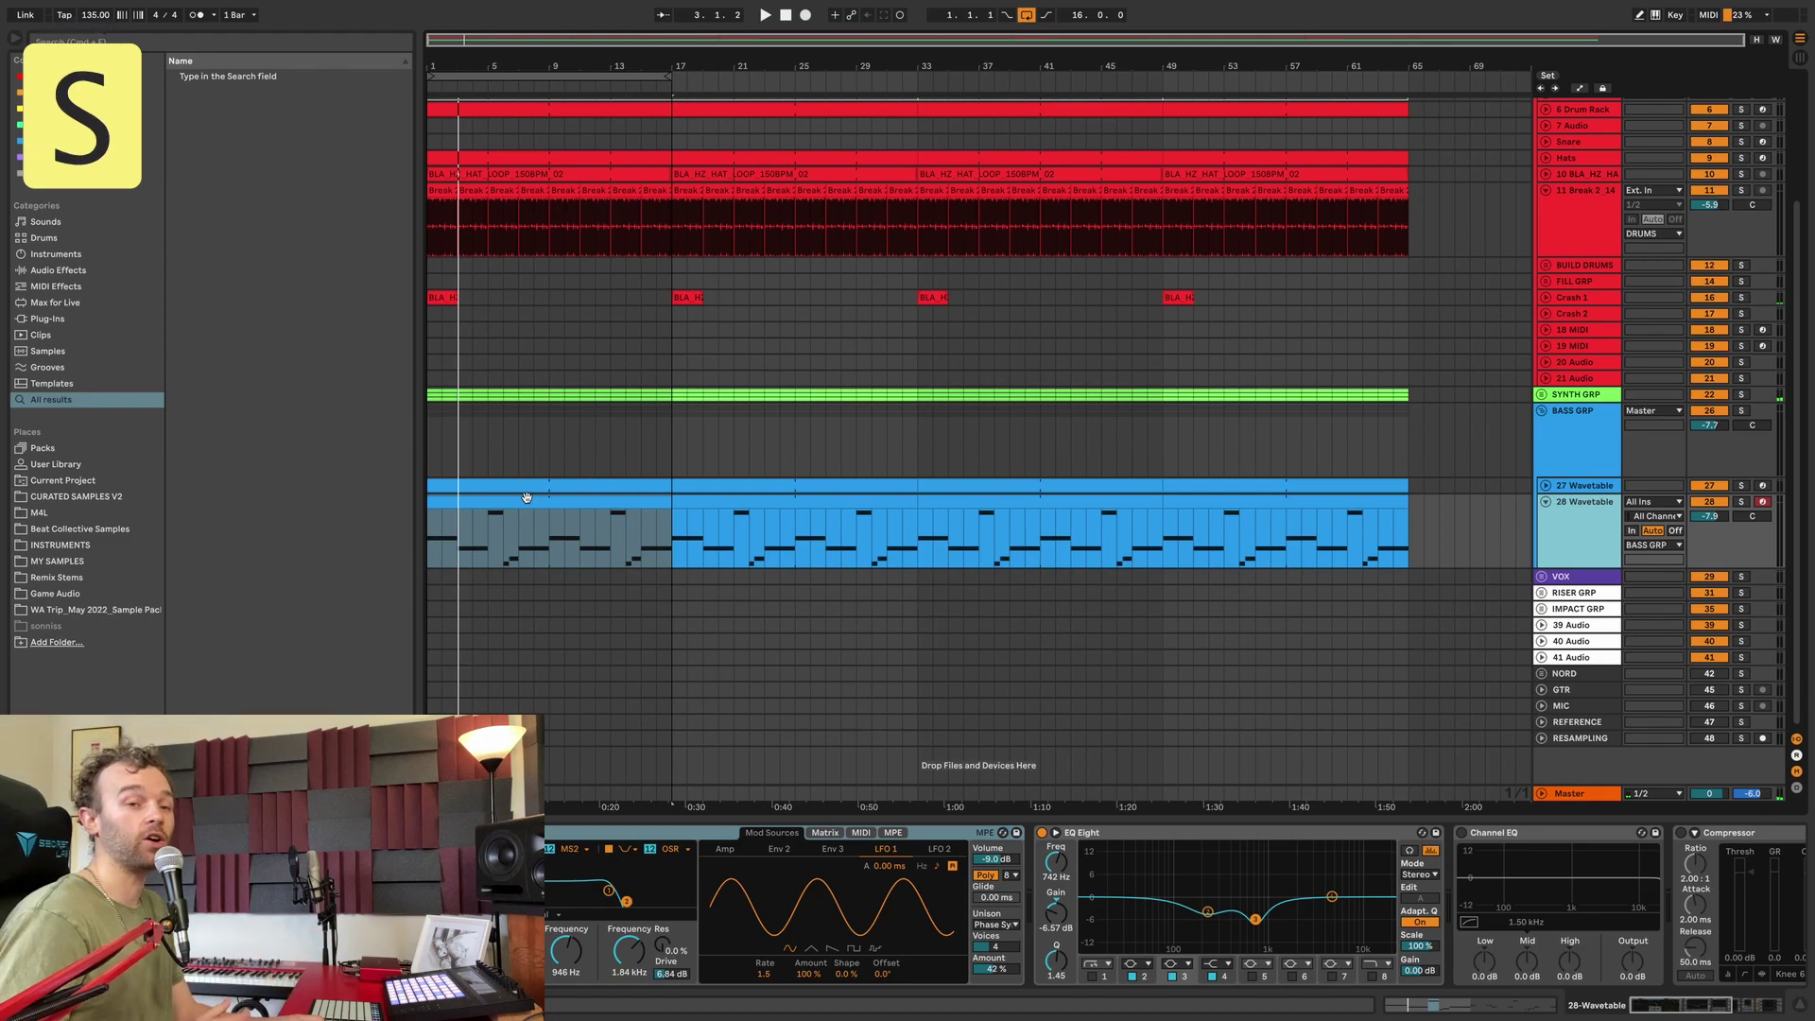
pyautogui.press('space')
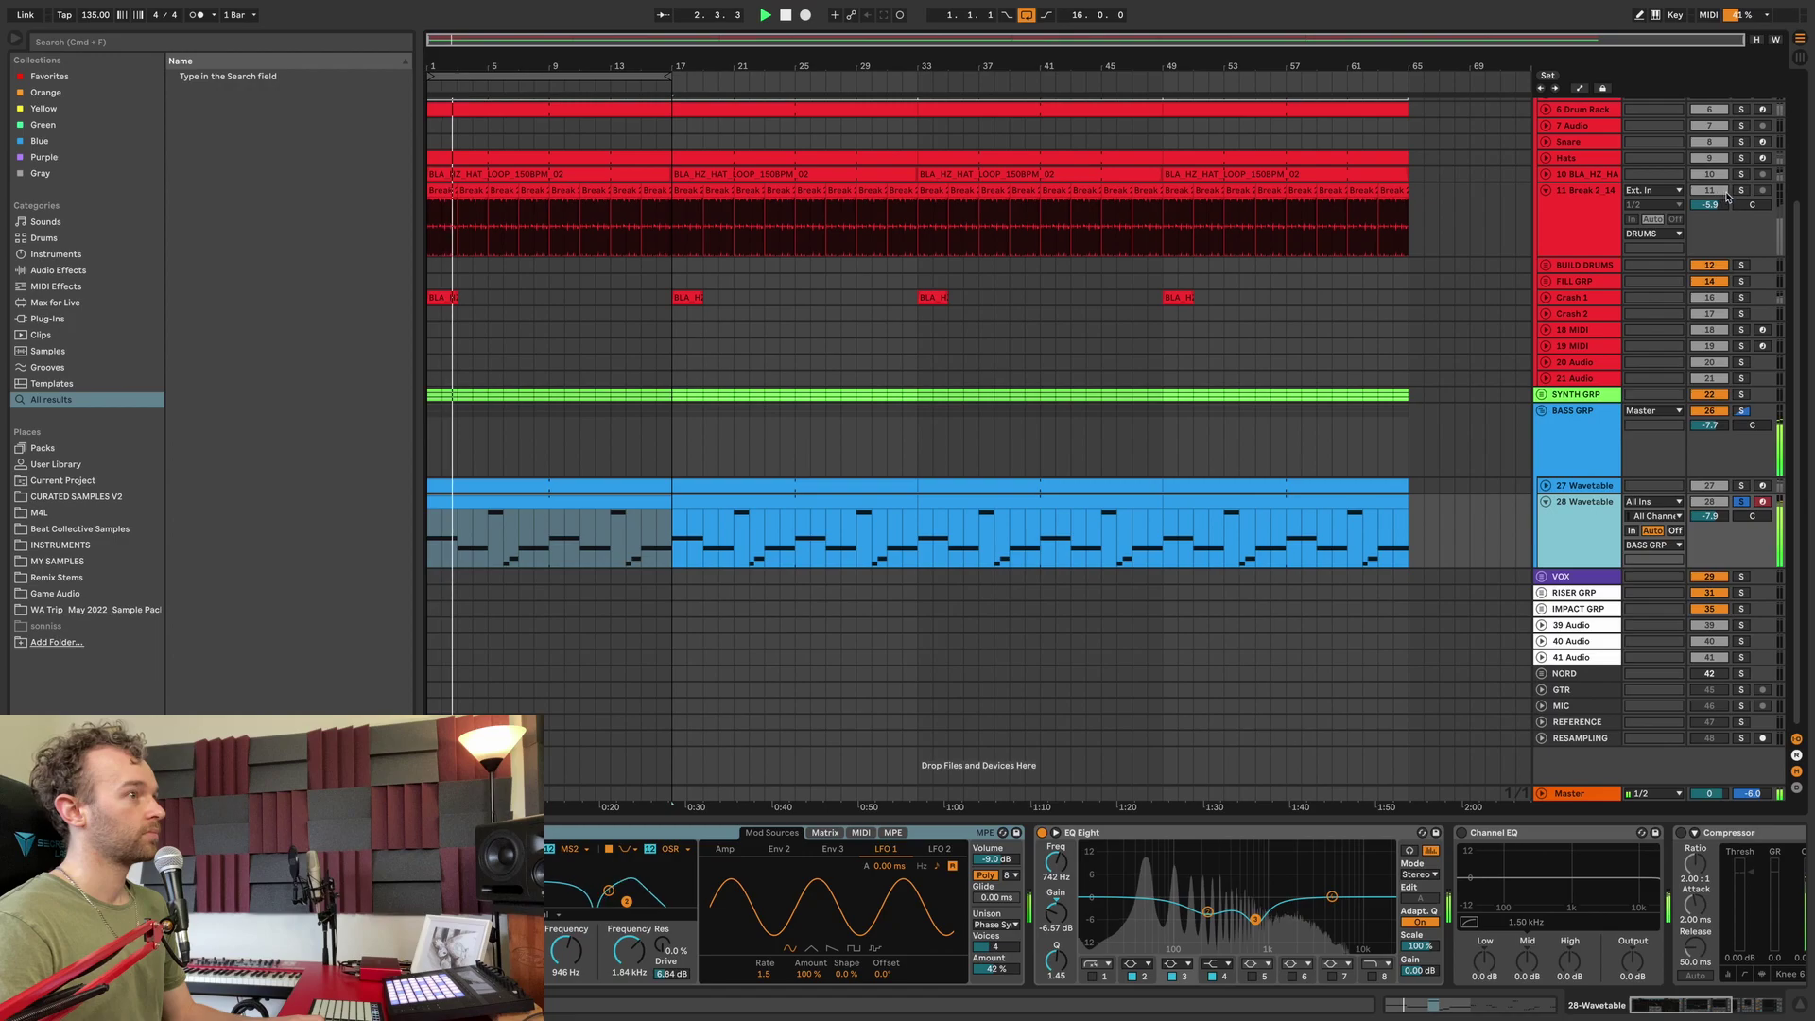
# Step: Solo the 11 Break 2 drum track and restart playback from bar 1
pyautogui.click(1609, 220)
pyautogui.press('s')
pyautogui.press('space')
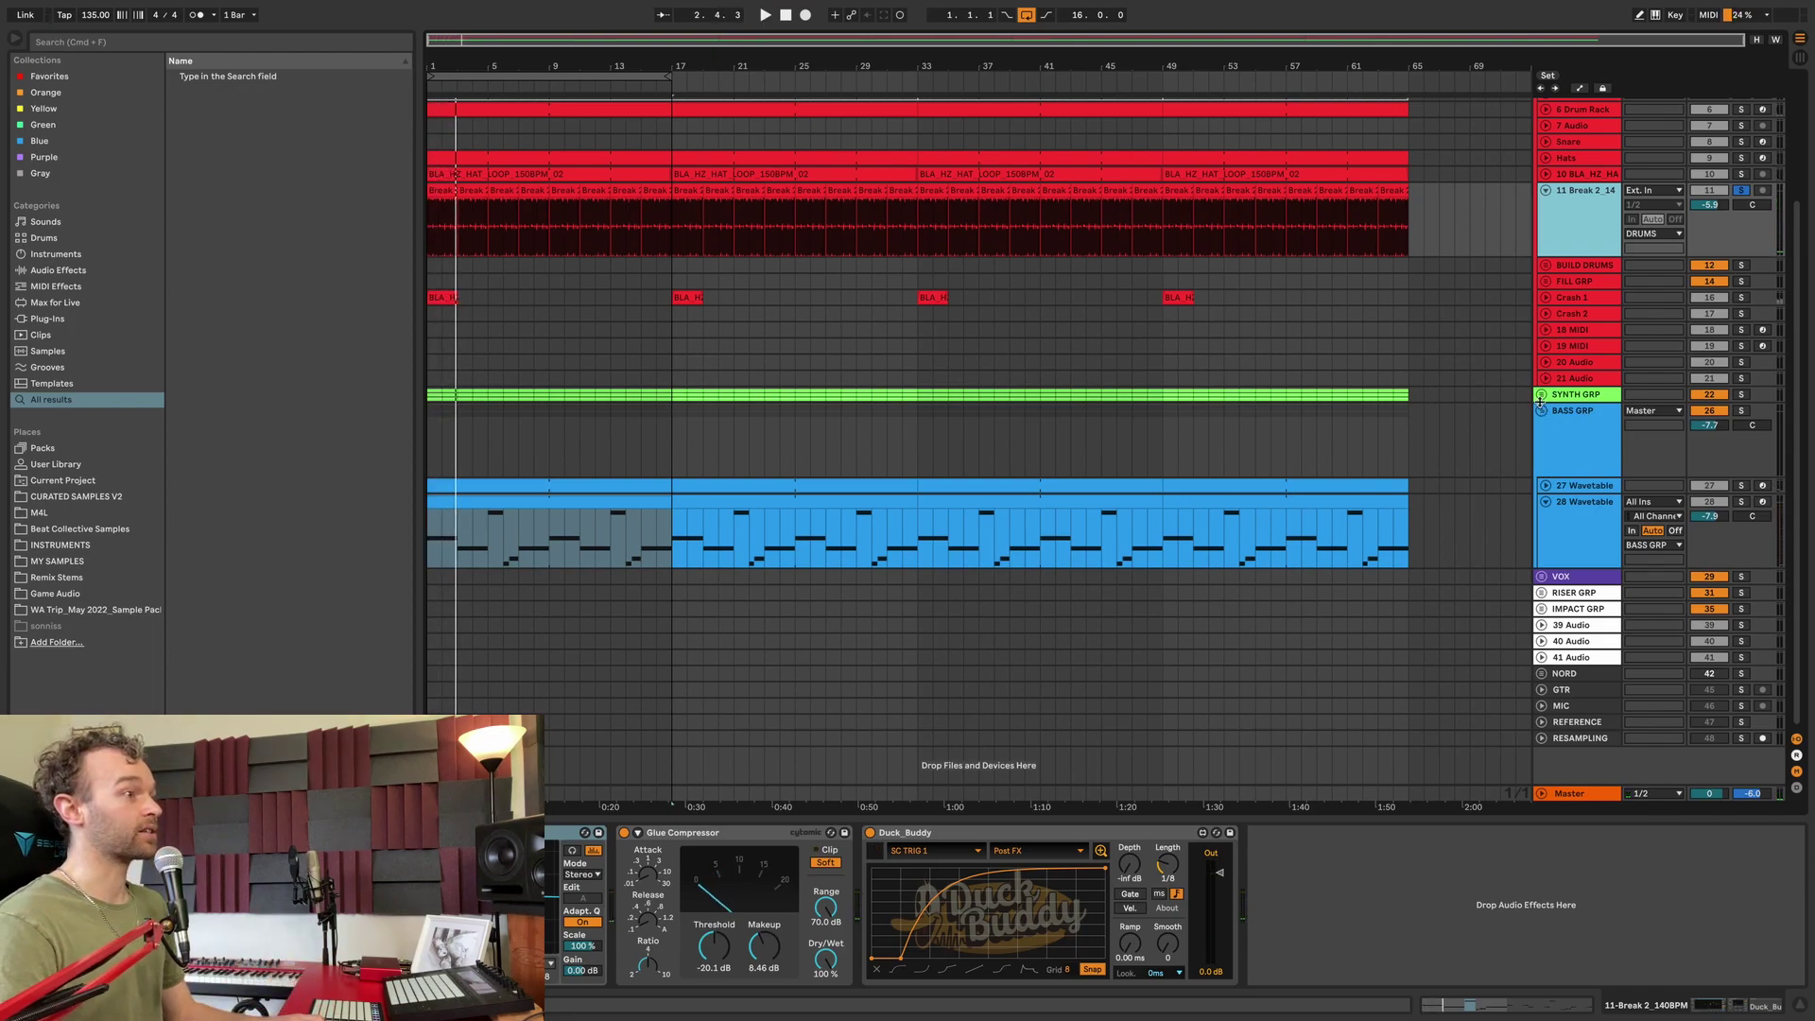
# Step: Unfold SYNTH GRP, solo 24 Wavetable and play it from bar 1, then stop and clear the solo
pyautogui.click(1541, 395)
pyautogui.click(1595, 469)
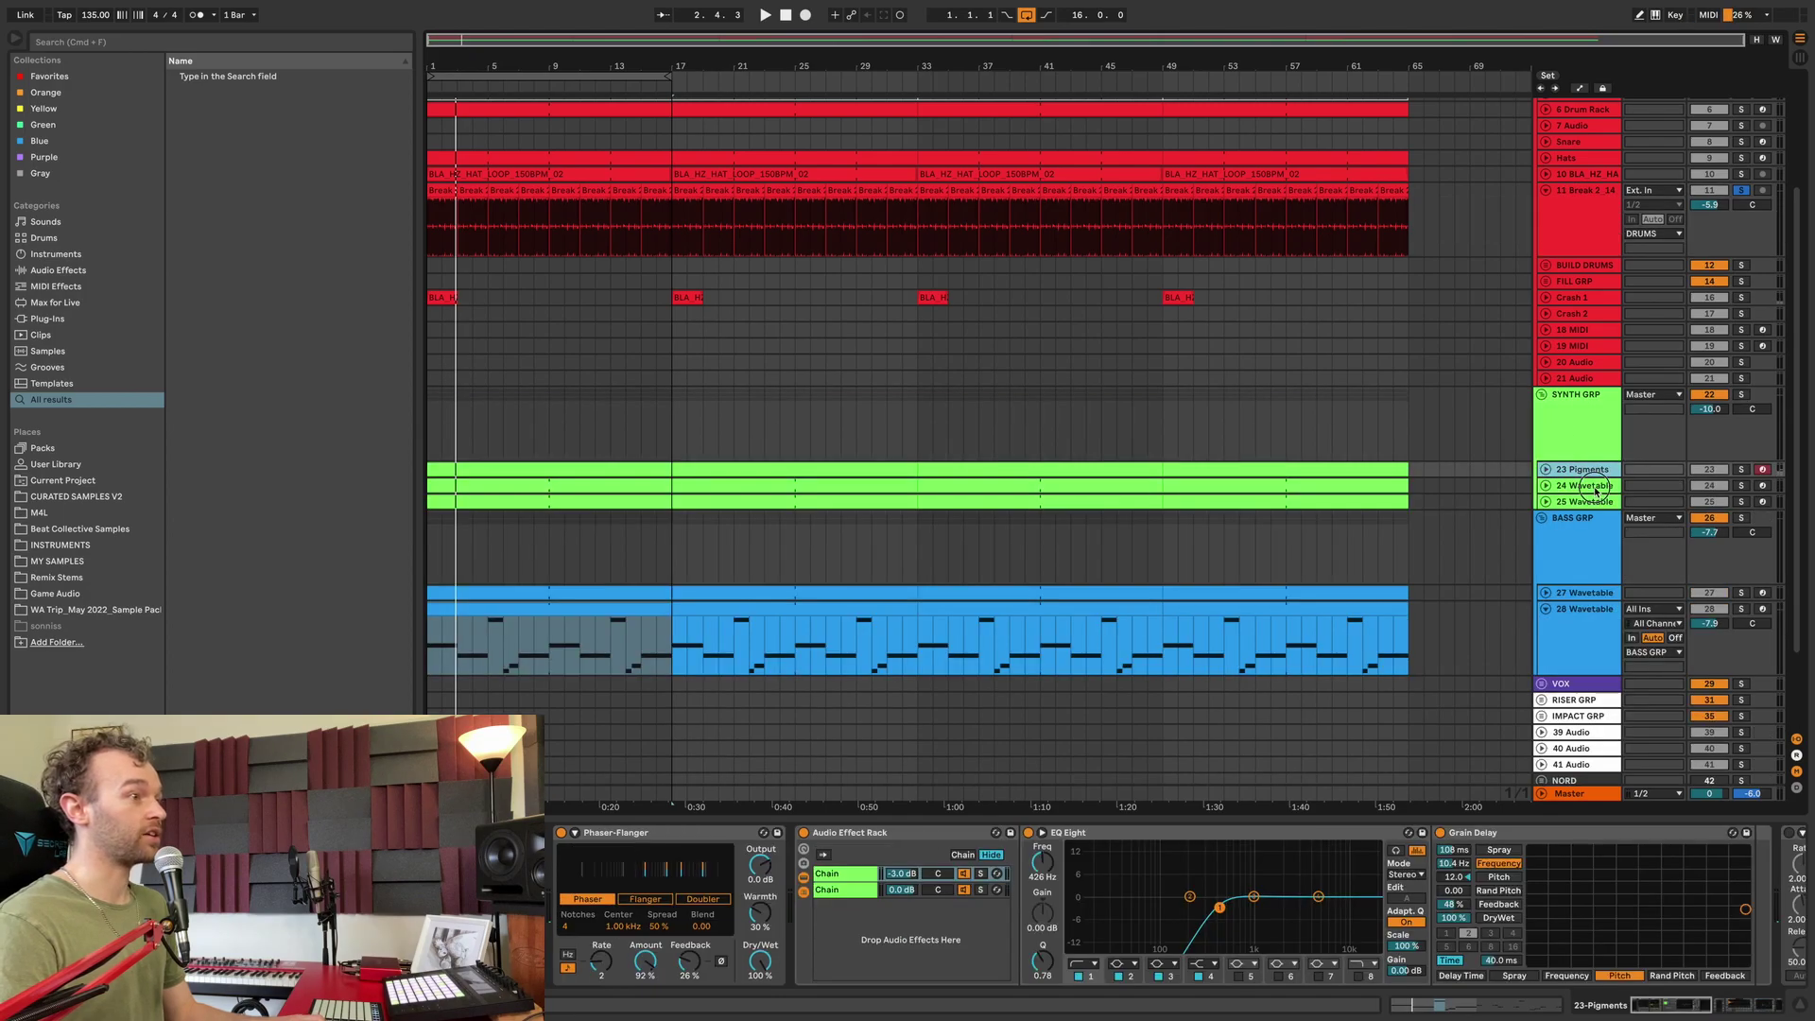
pyautogui.click(1596, 487)
pyautogui.press('s')
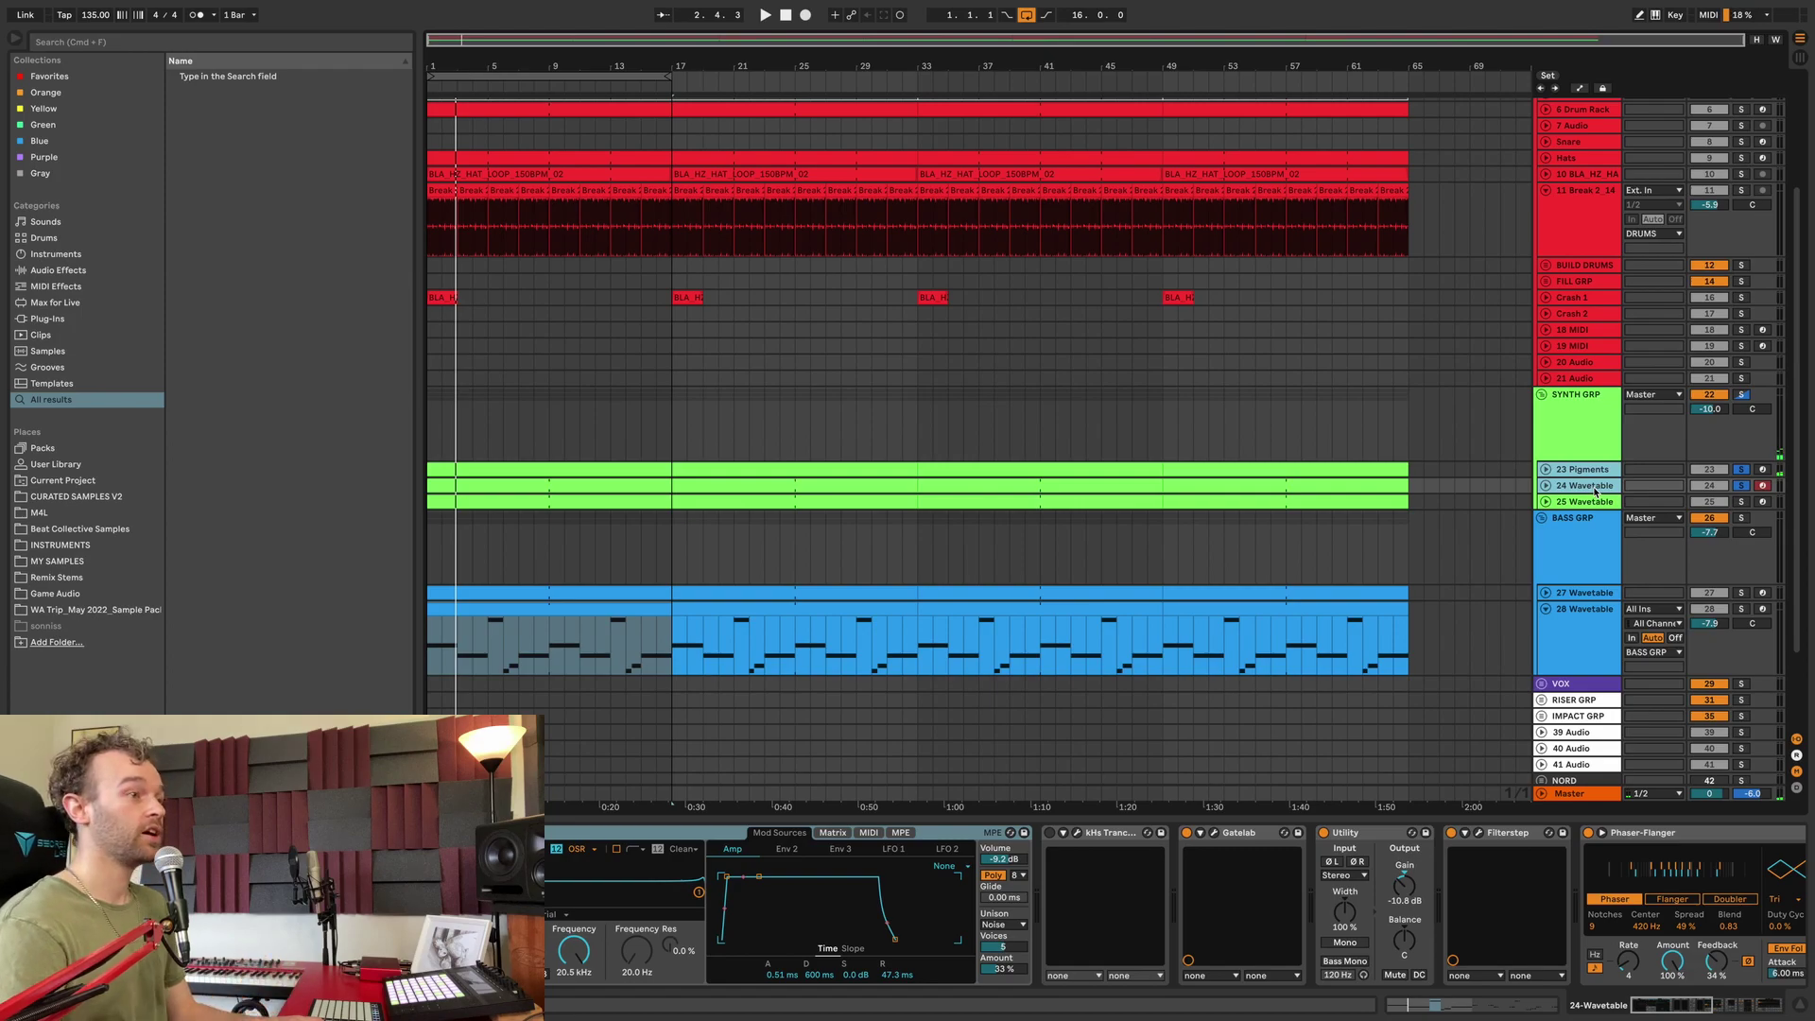
pyautogui.press('space')
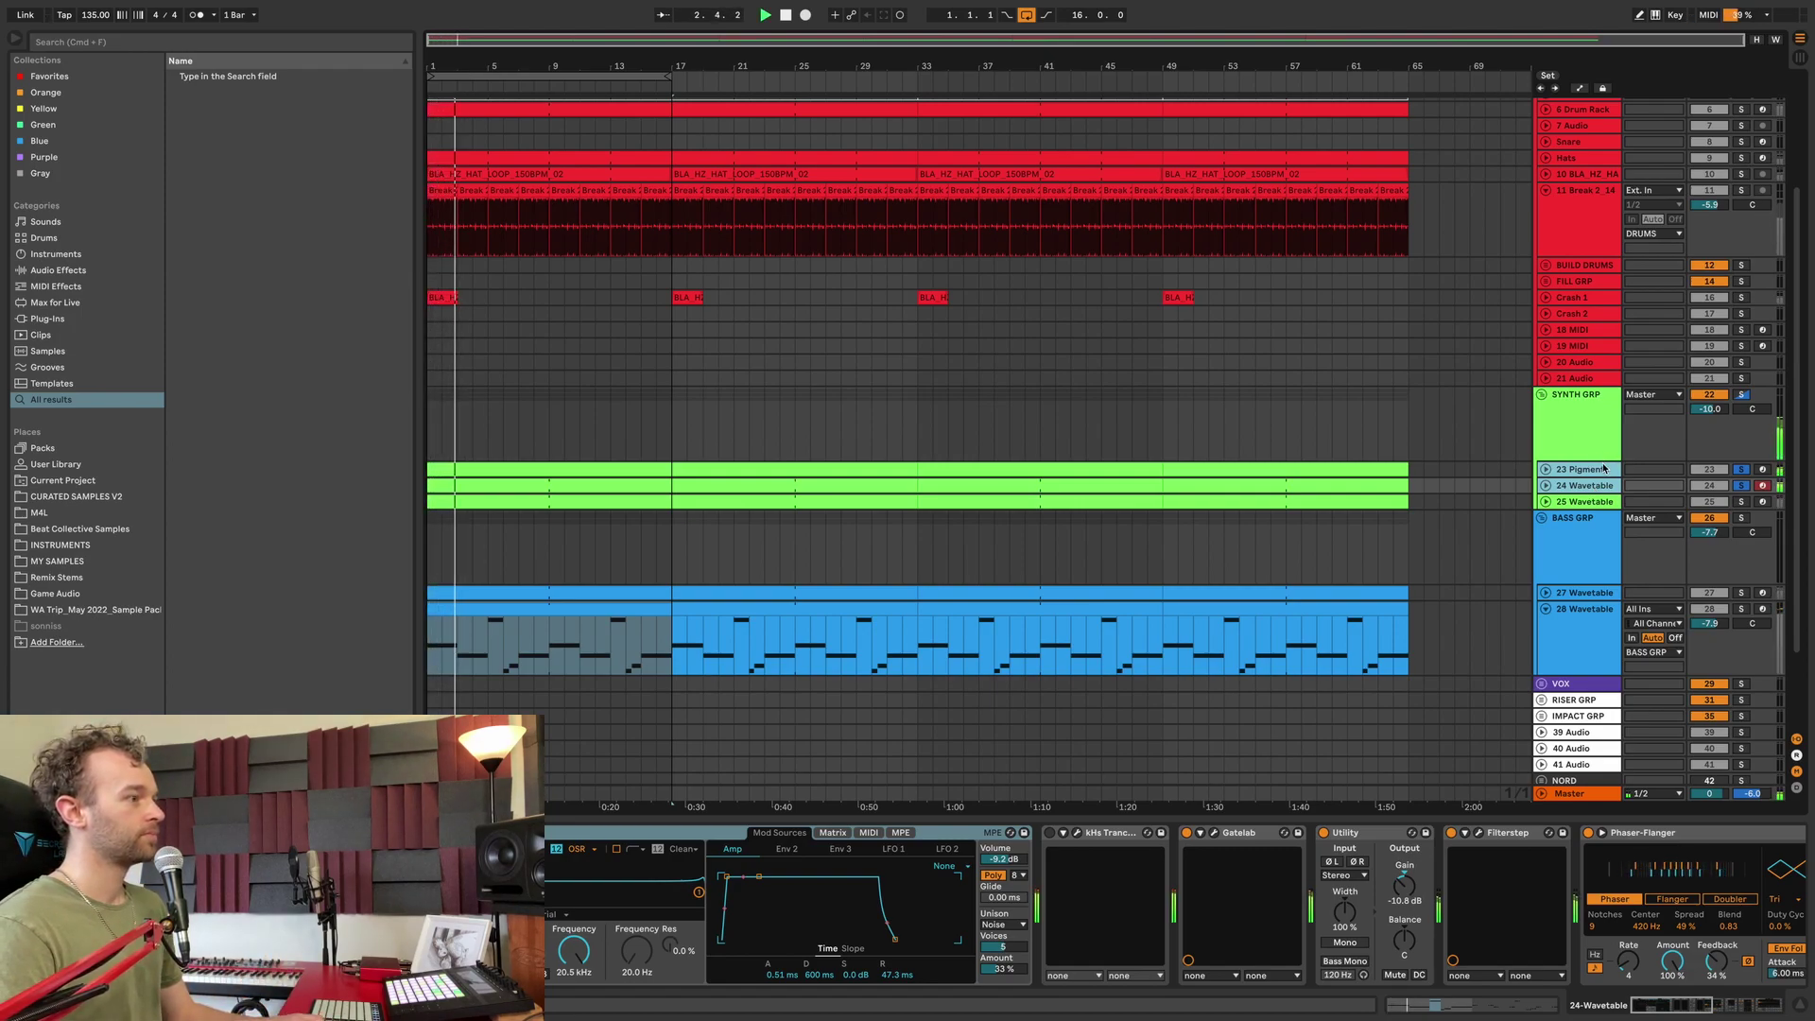
pyautogui.press('space')
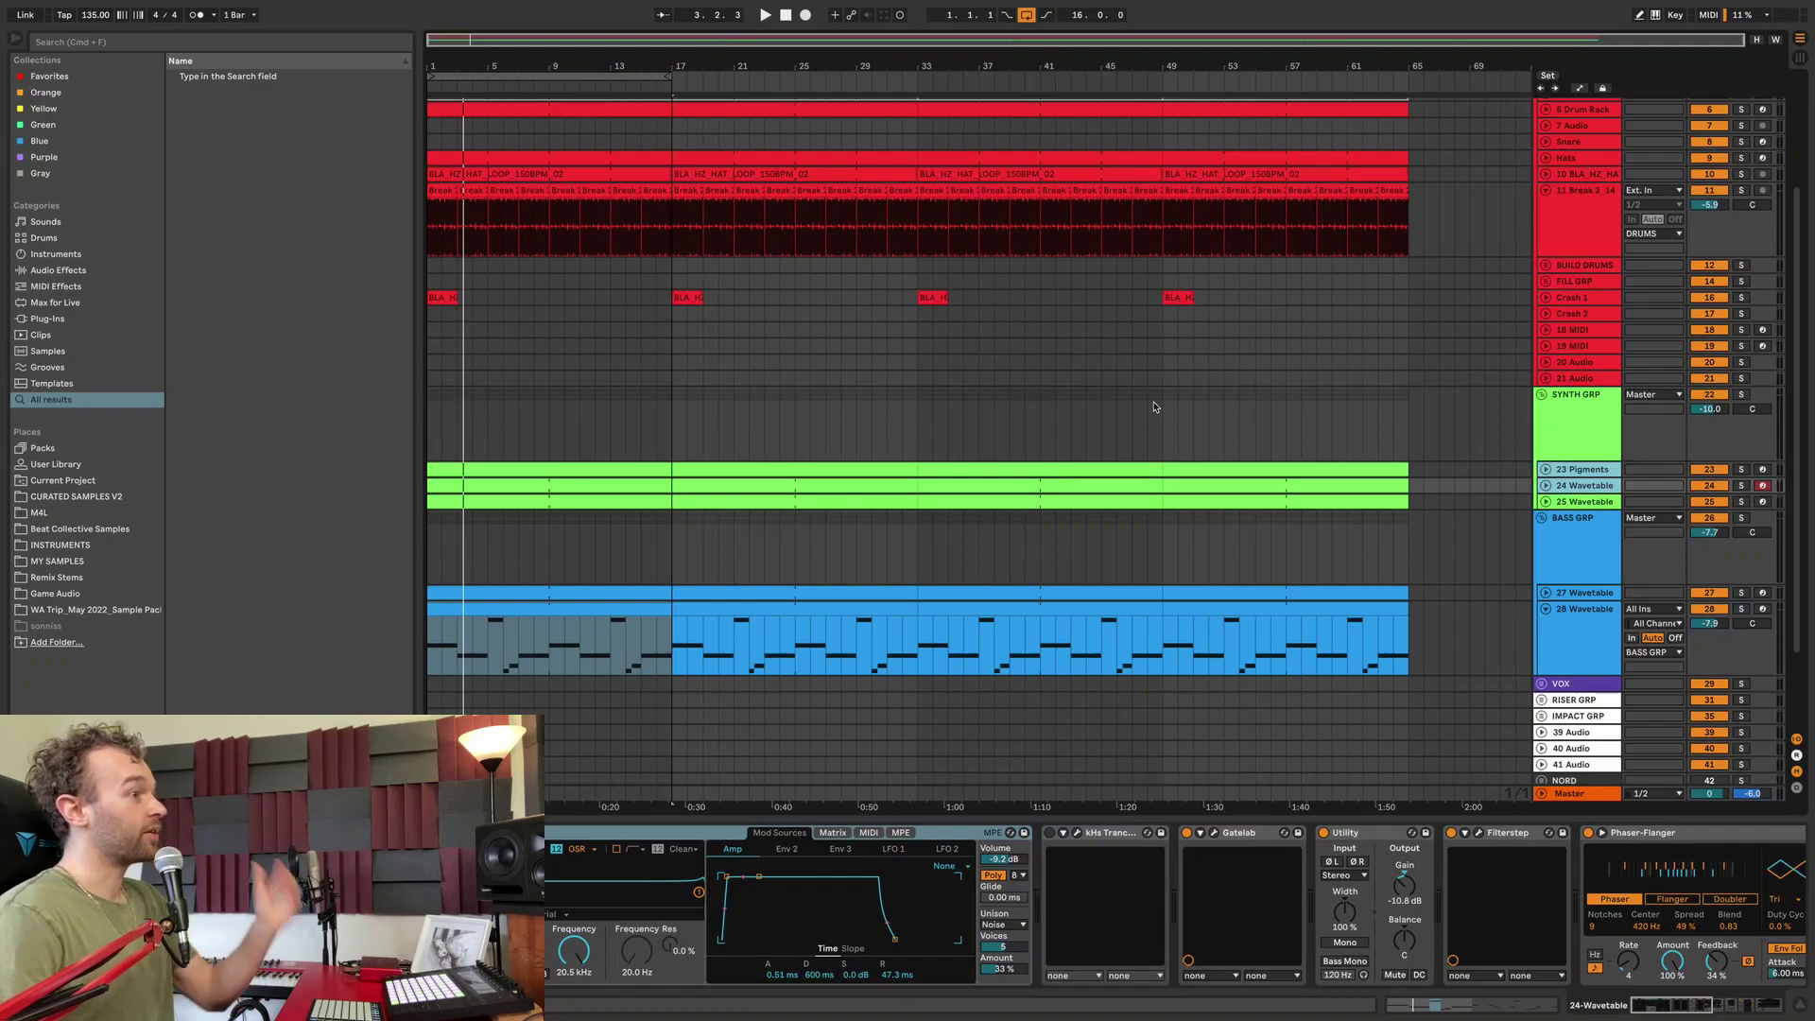
pyautogui.press('h')
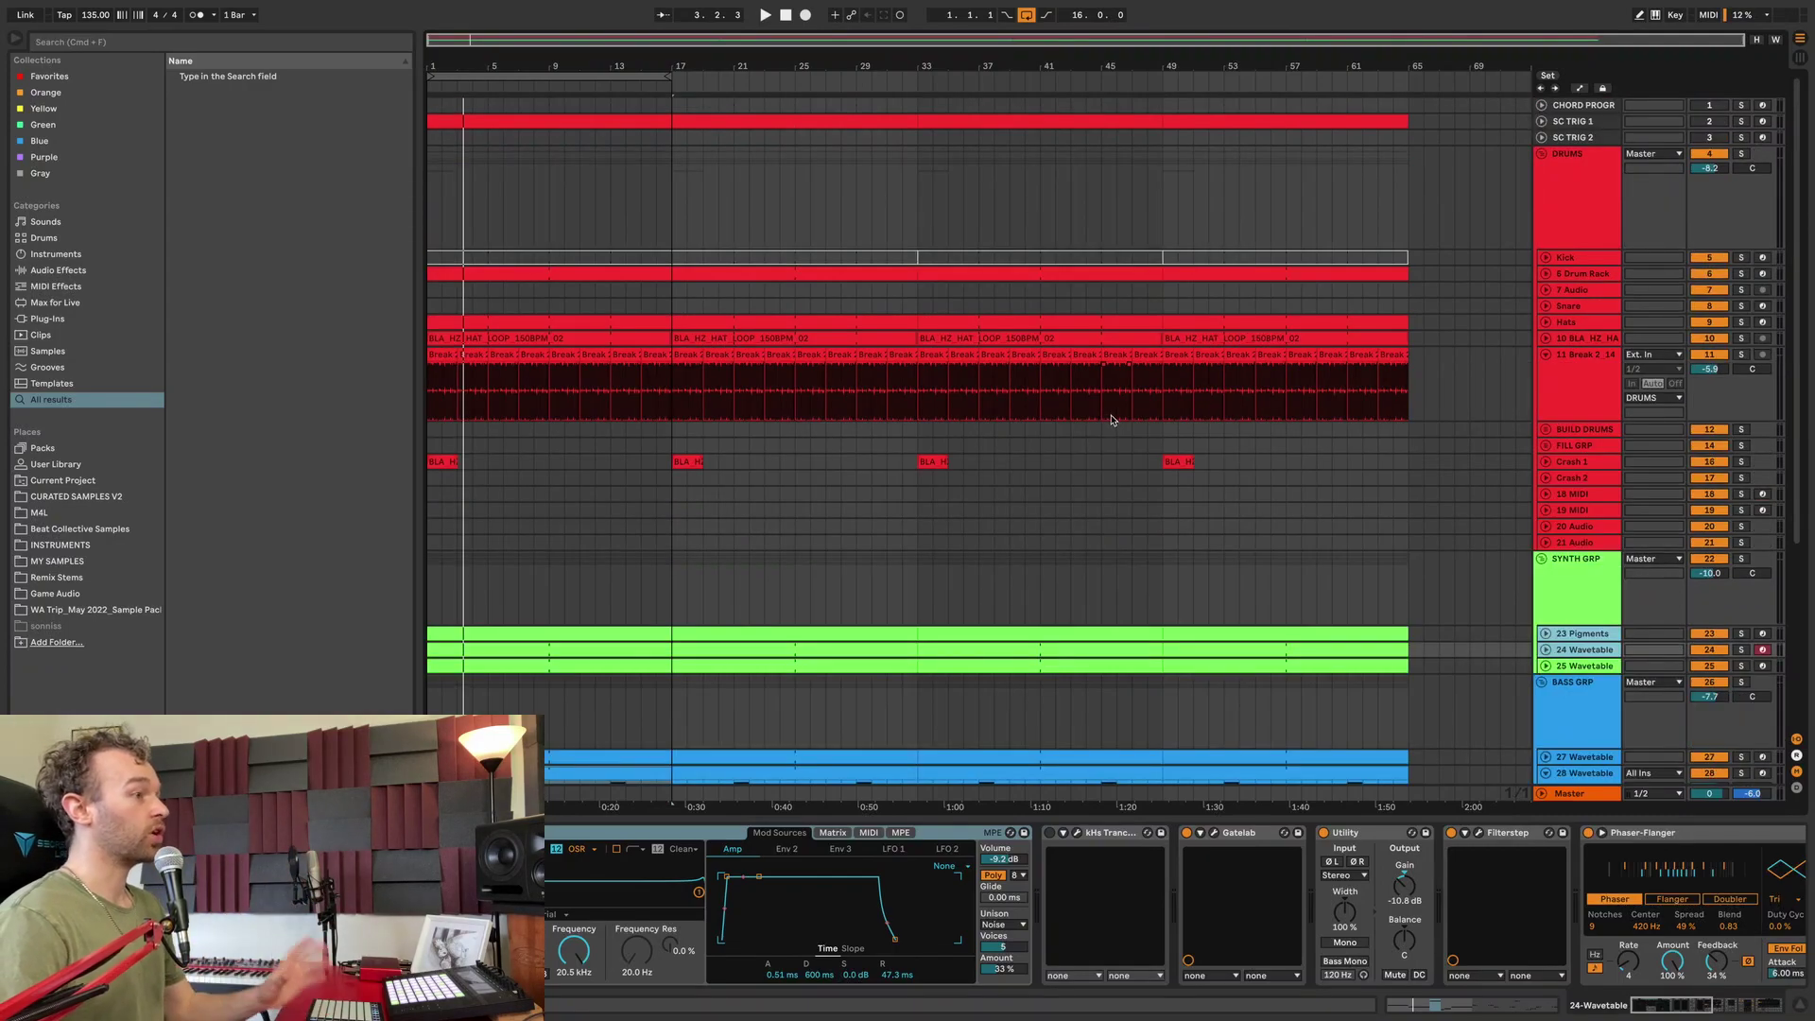
pyautogui.scroll(-5, 1112, 420)
pyautogui.scroll(4, 1111, 406)
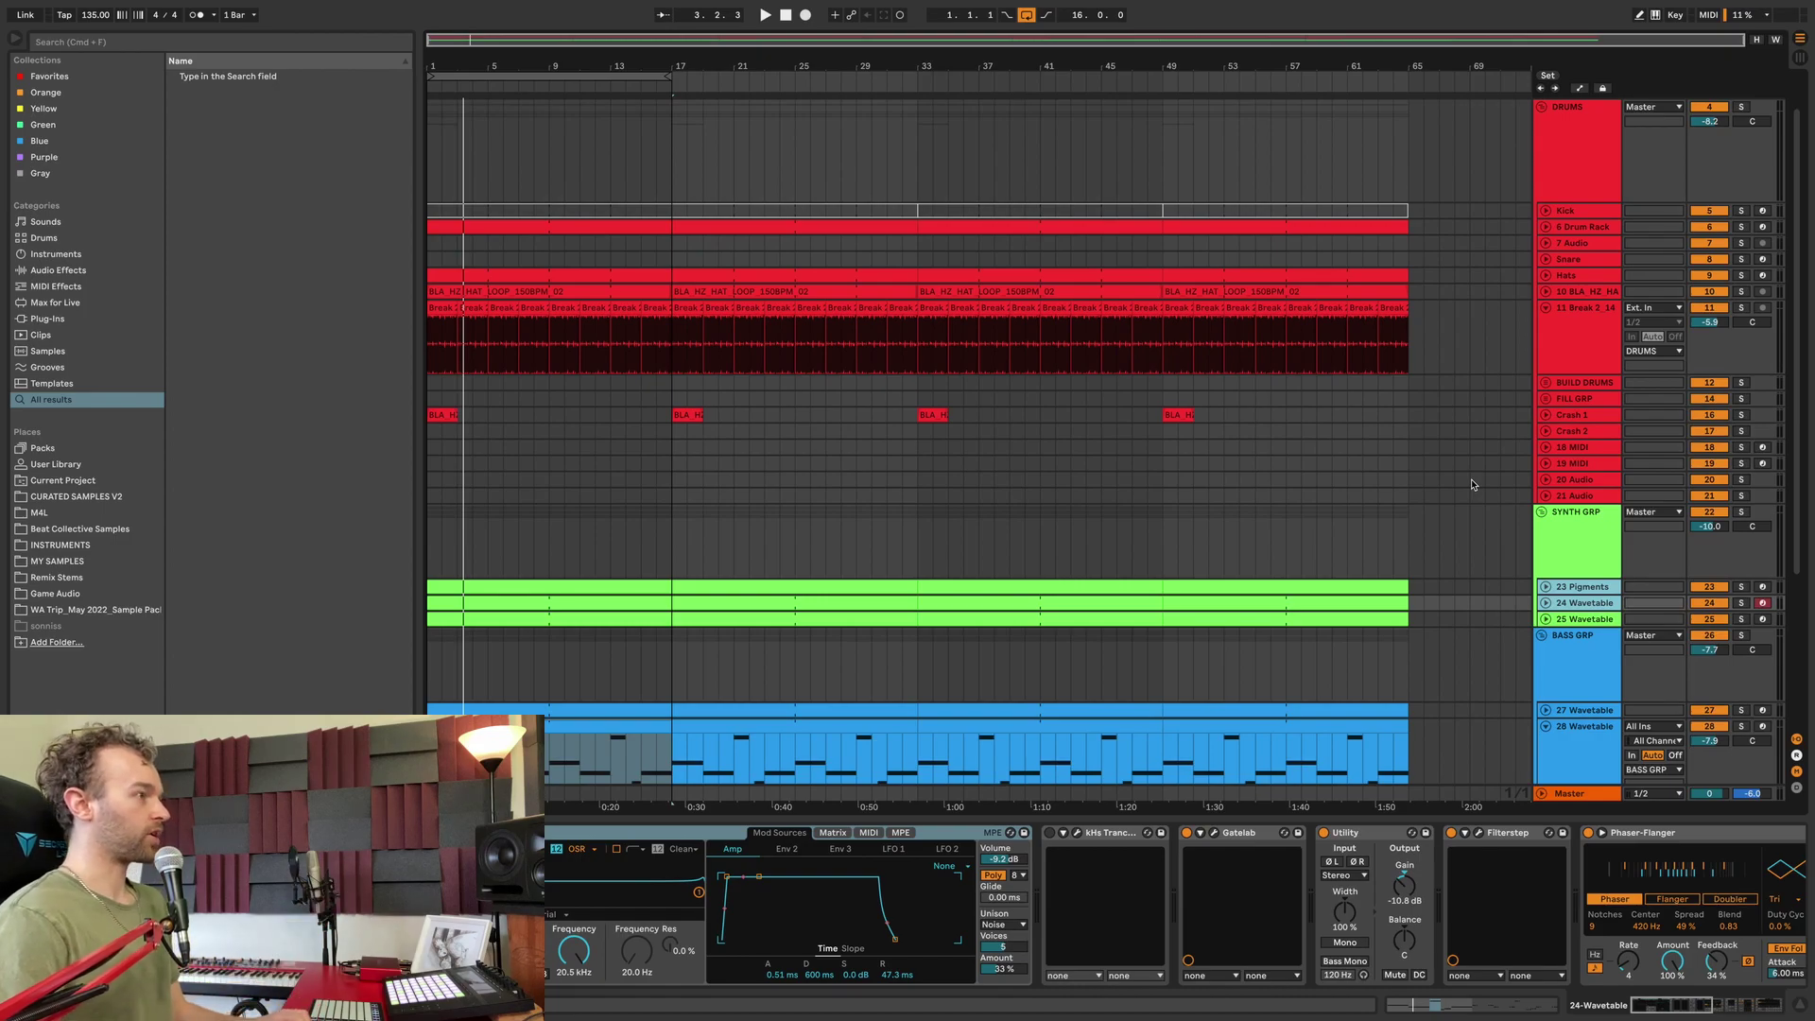
pyautogui.hotkey('alt', 'u')
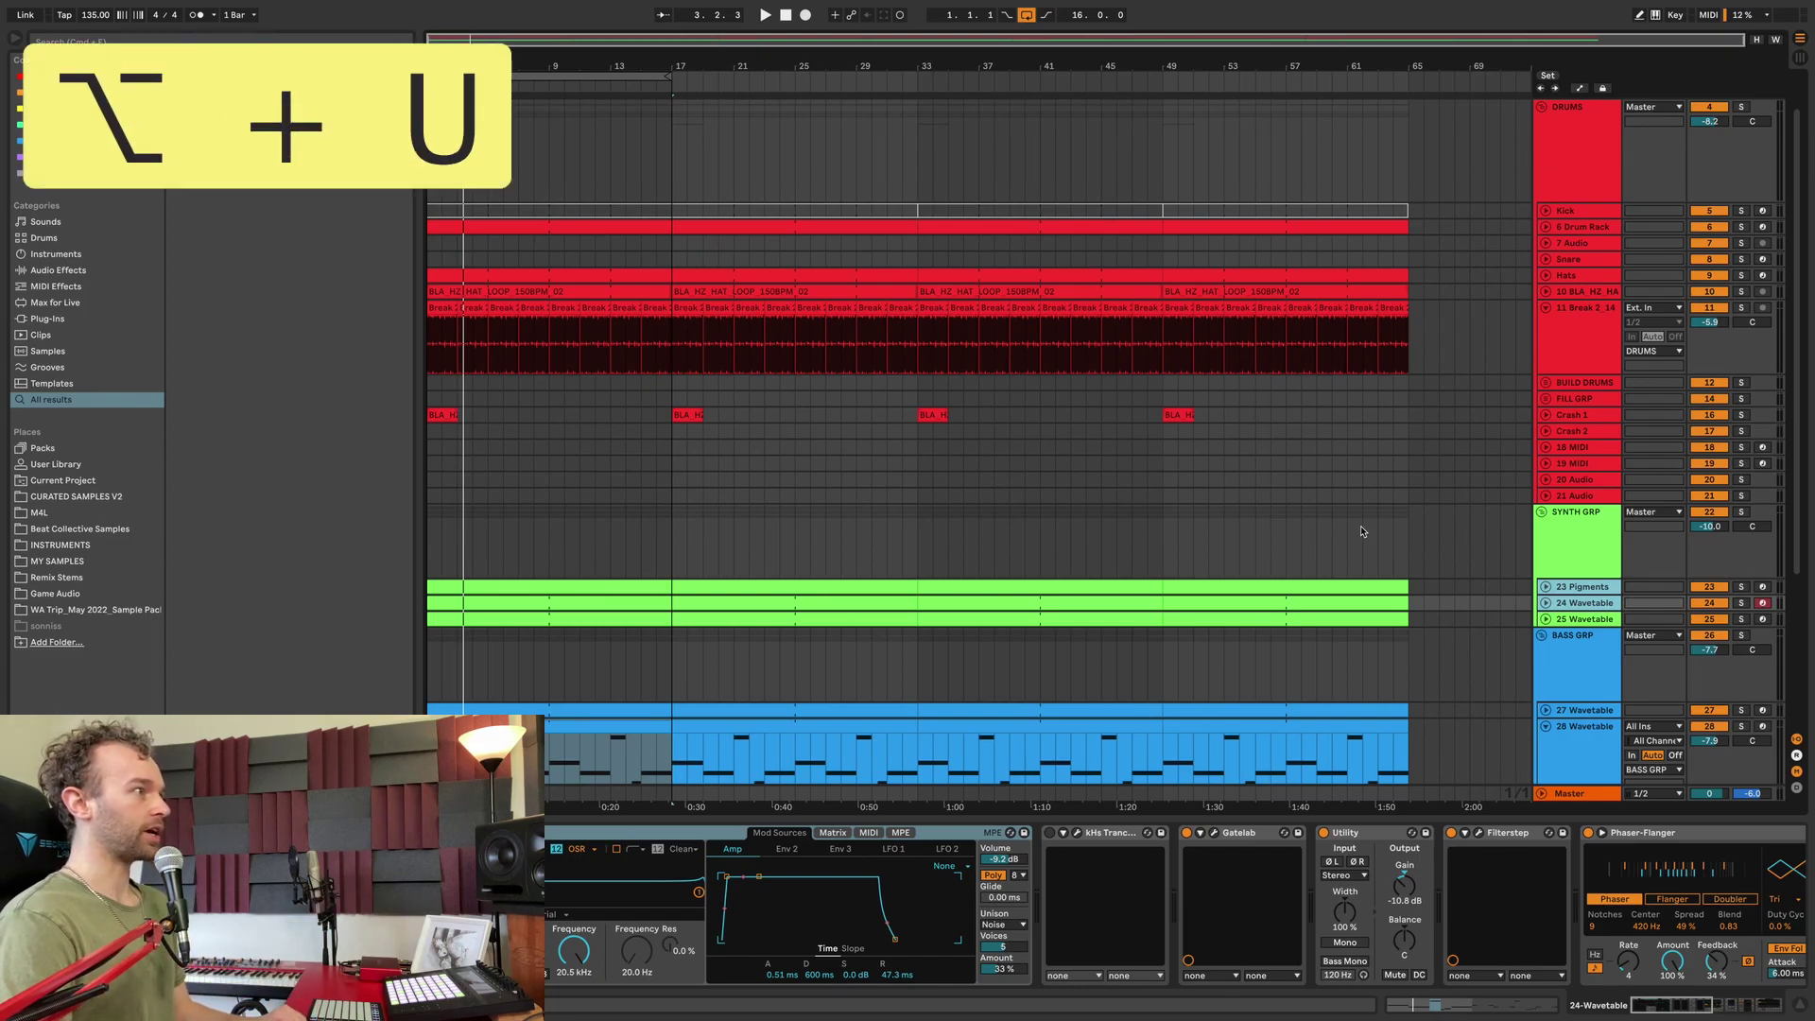
pyautogui.hotkey('alt', 'u')
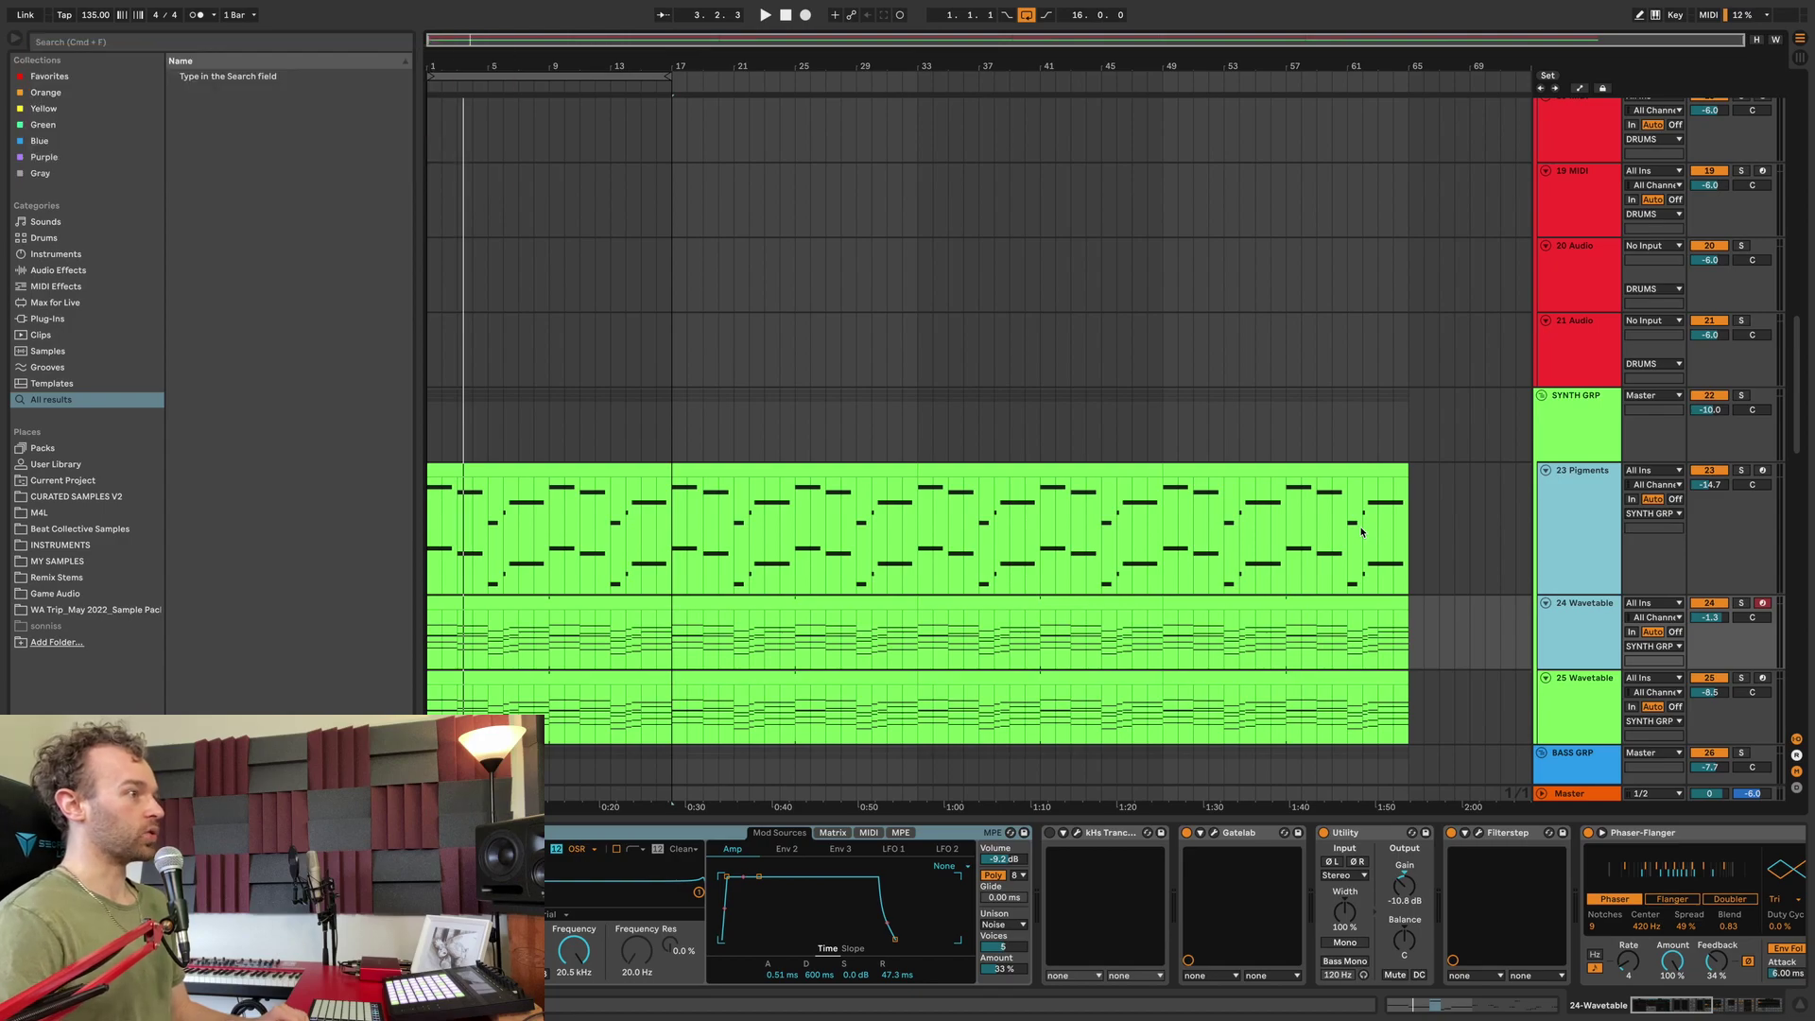
pyautogui.scroll(10, 1361, 532)
pyautogui.scroll(5, 1361, 529)
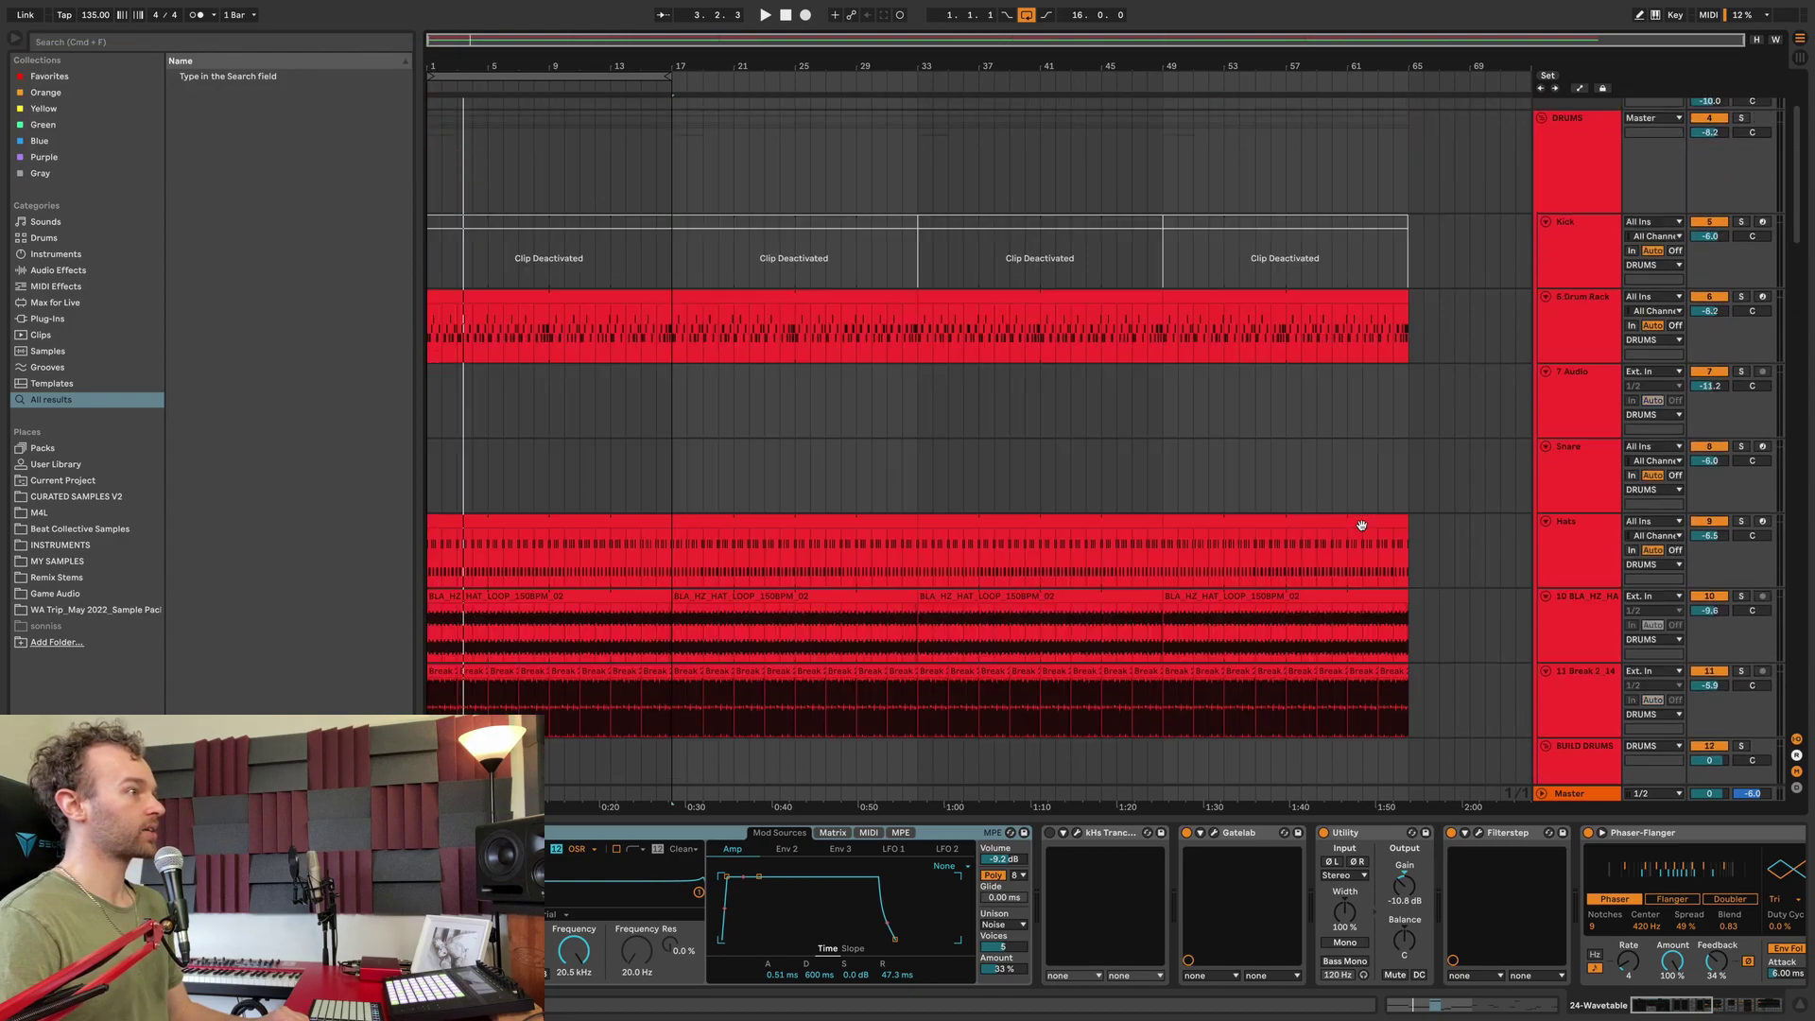
pyautogui.scroll(-8, 1362, 532)
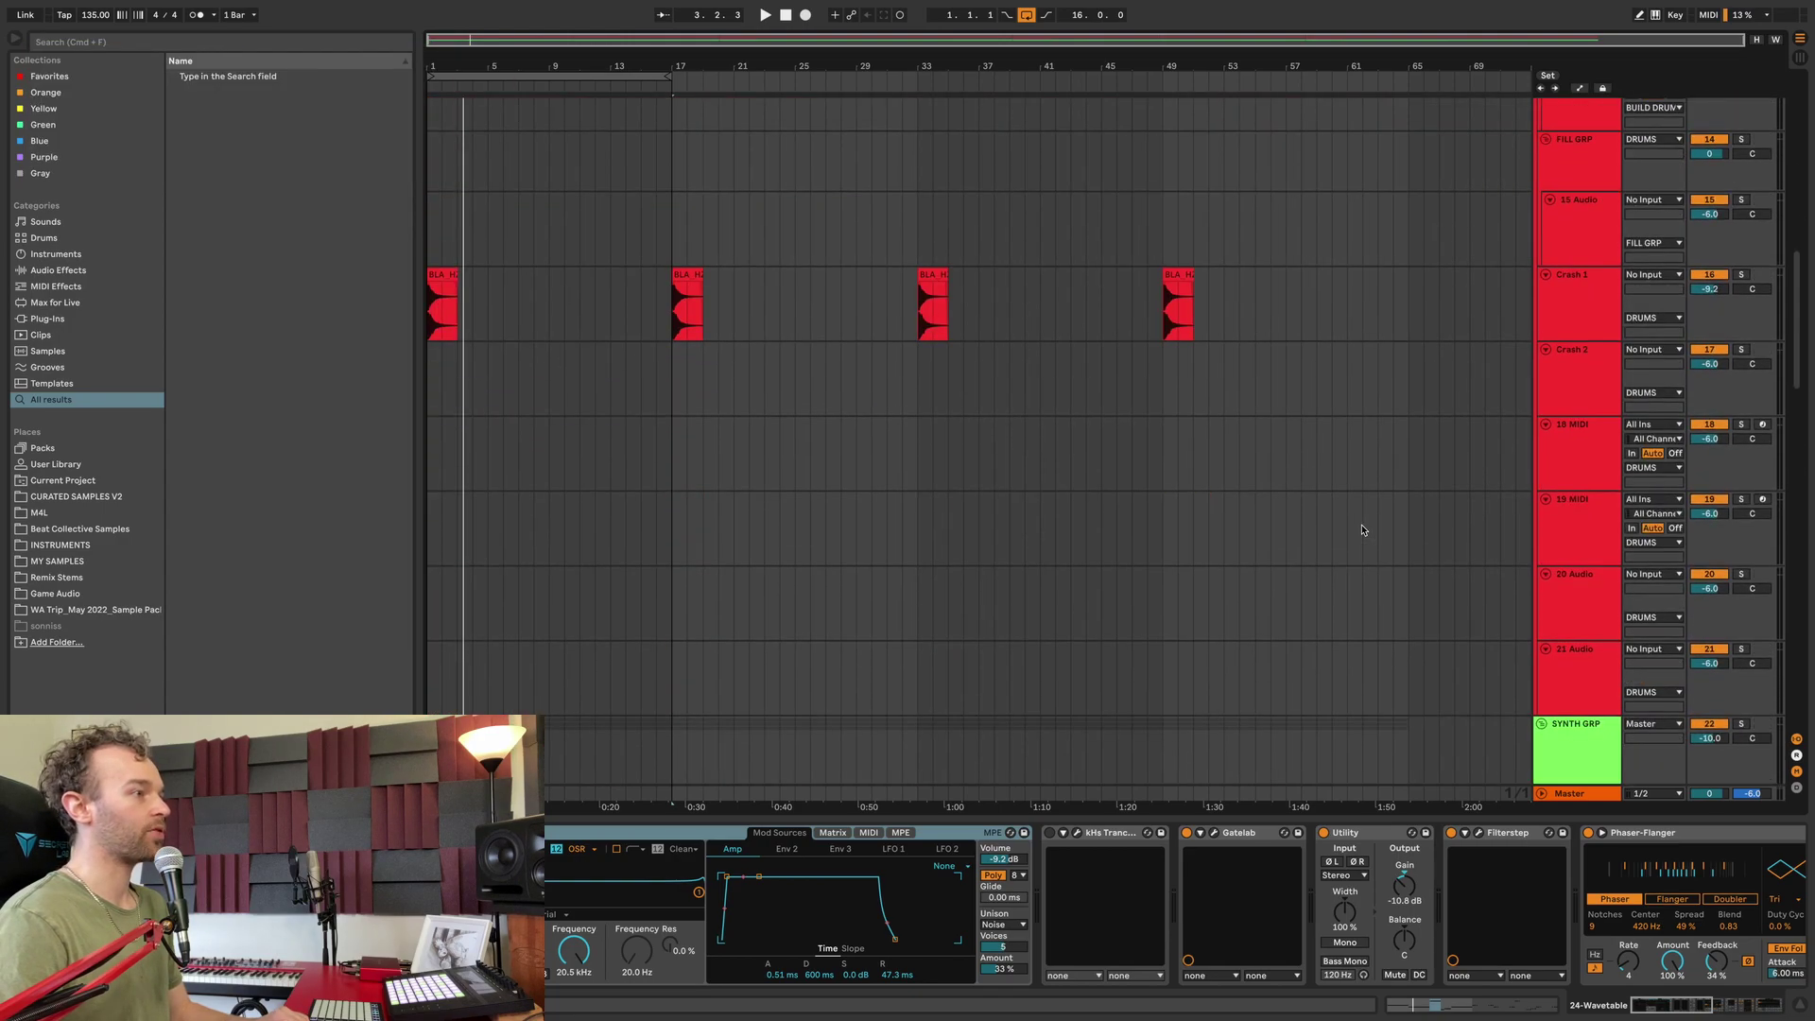
pyautogui.scroll(7, 1358, 536)
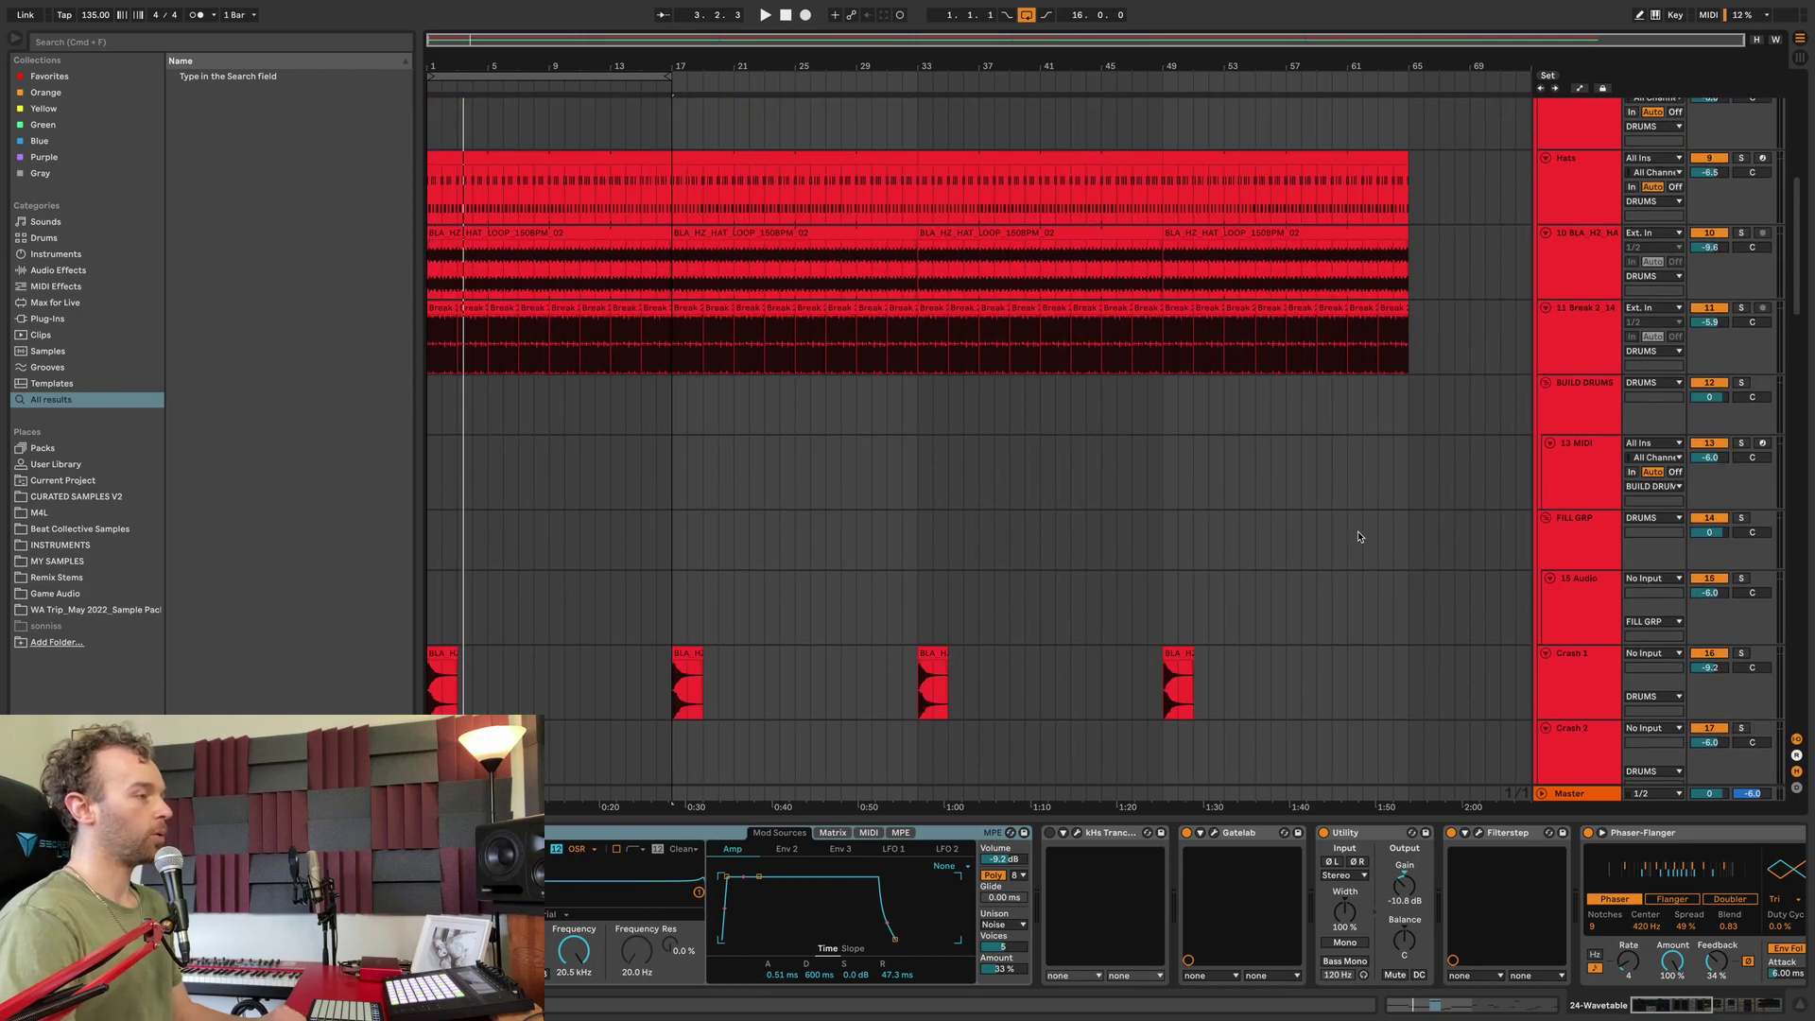
pyautogui.hotkey('alt', 'u')
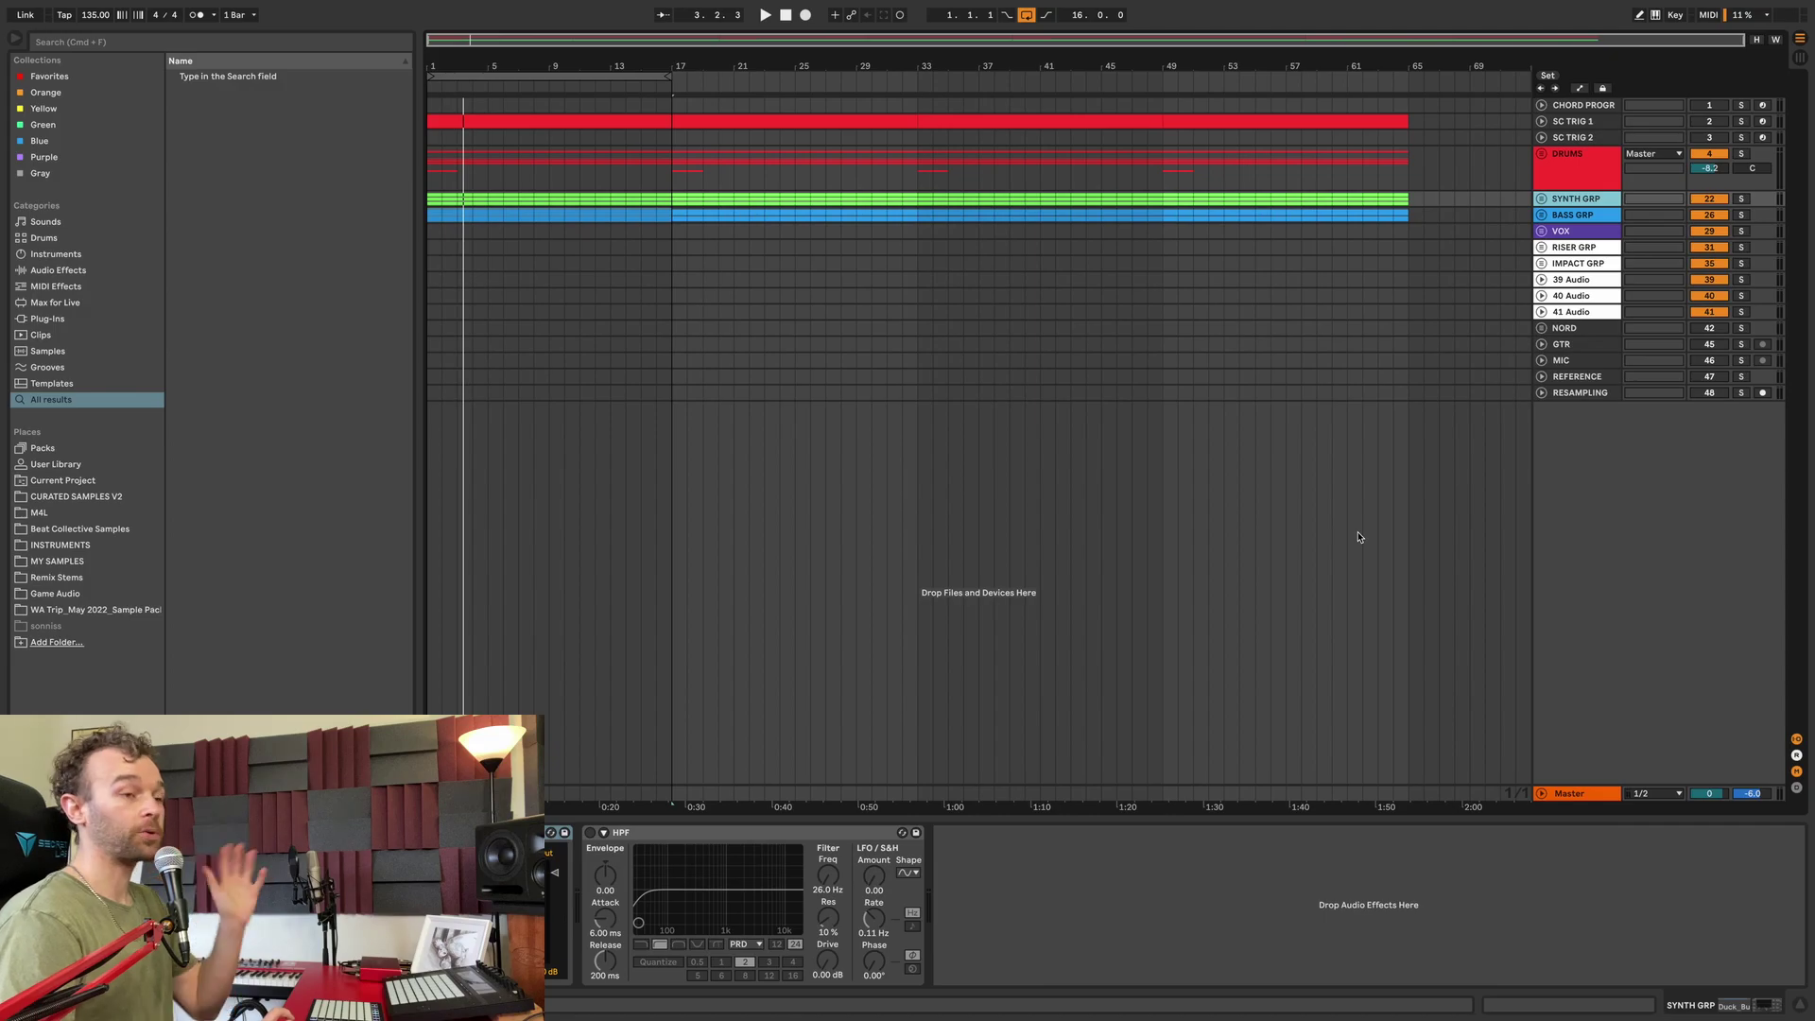
pyautogui.hotkey('alt', 'u')
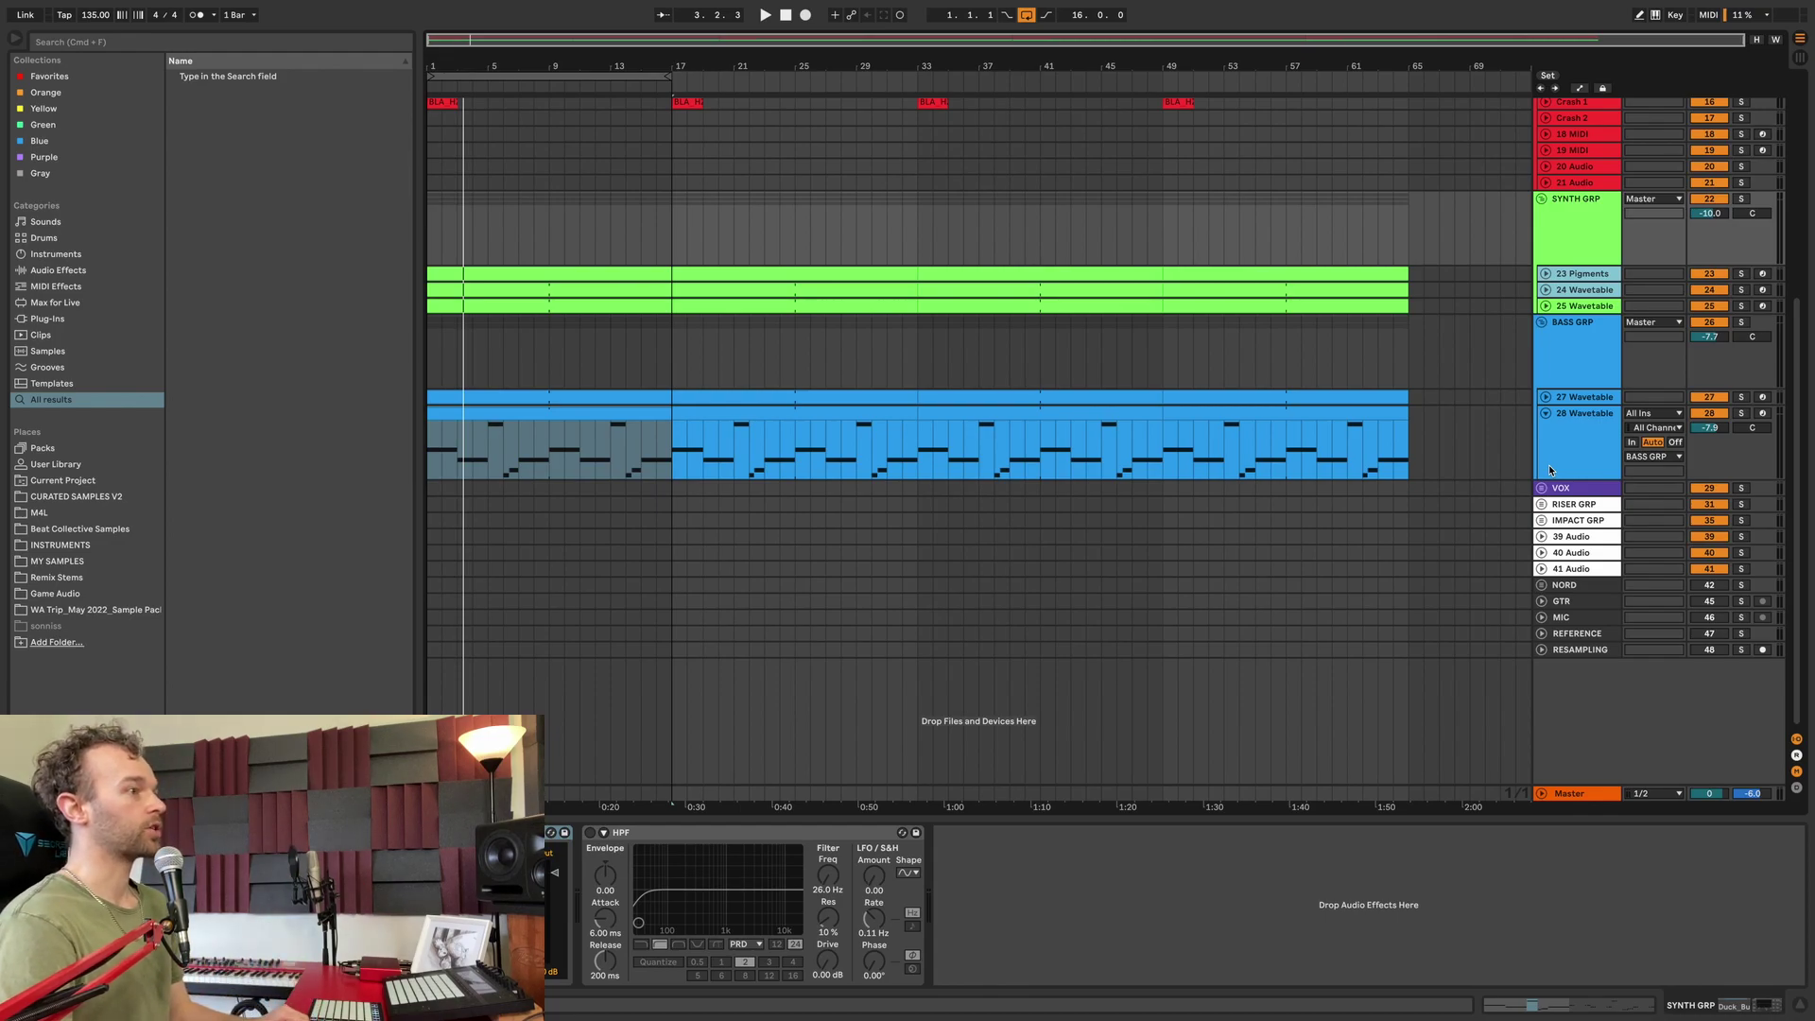
pyautogui.press('super+alt+u')
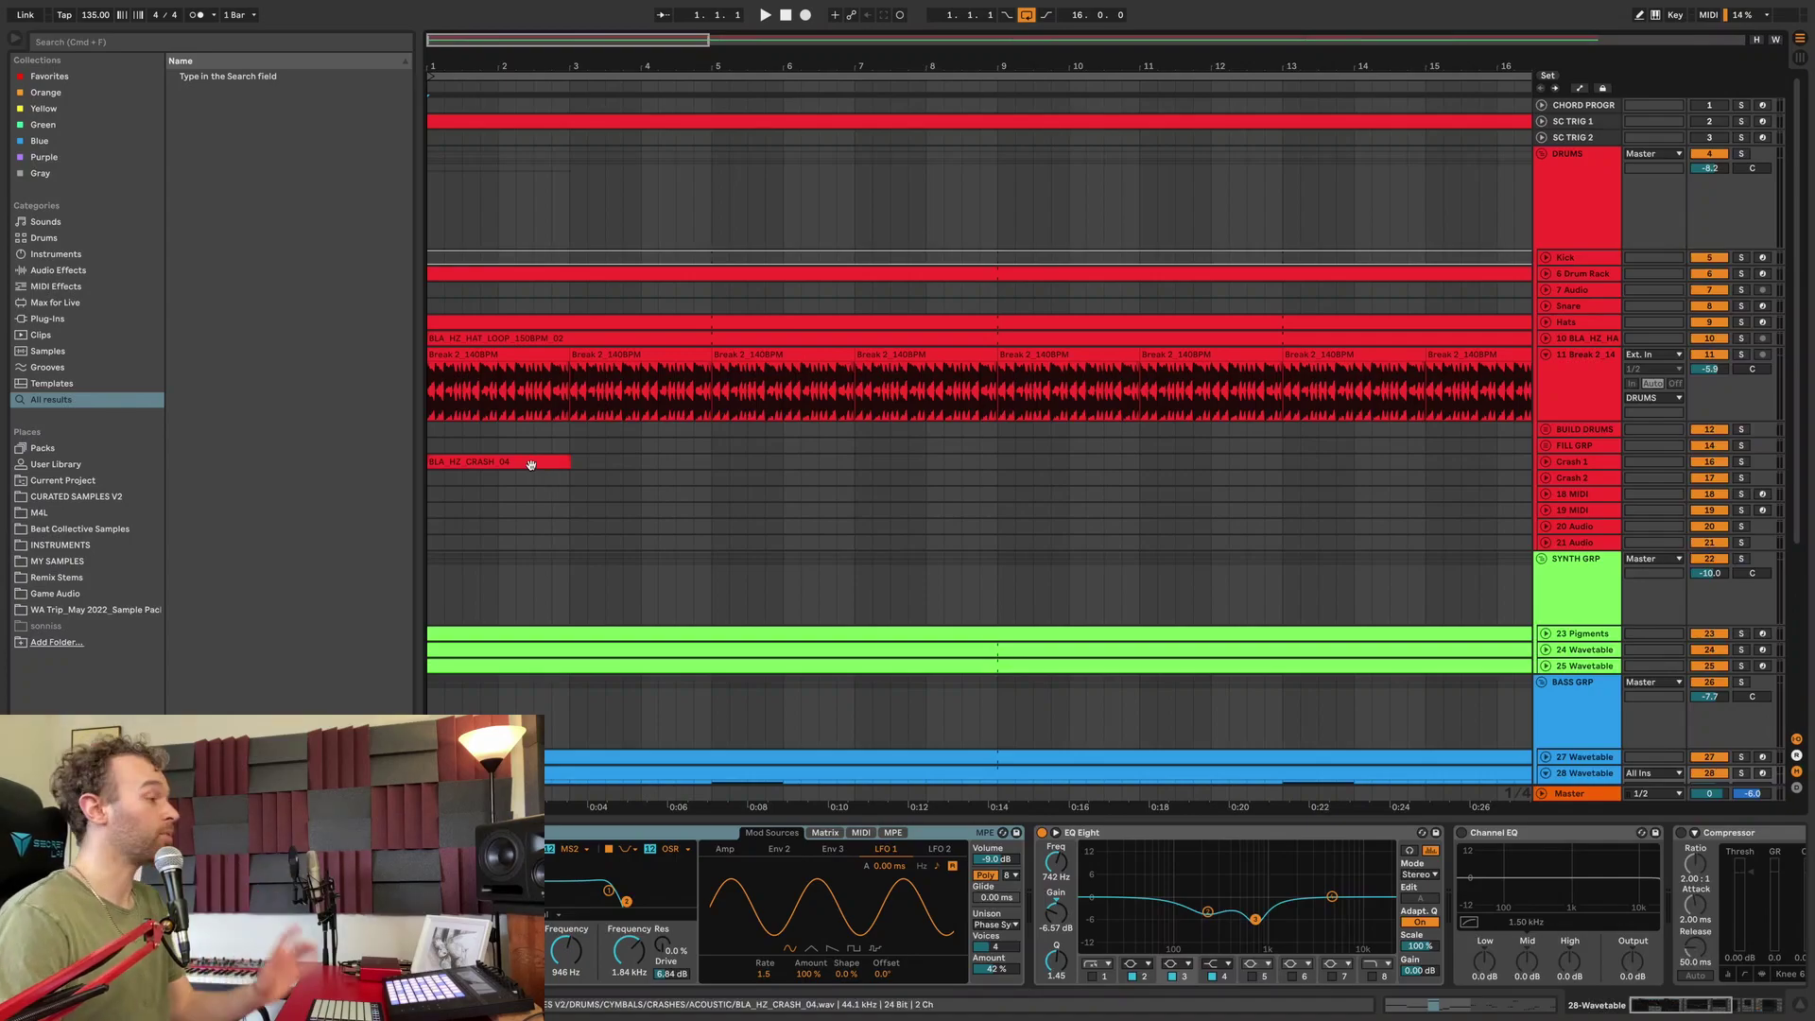
# Step: Select the opening beats of the Break 2 clip and play that stretch back
pyautogui.scroll(5, 431, 408)
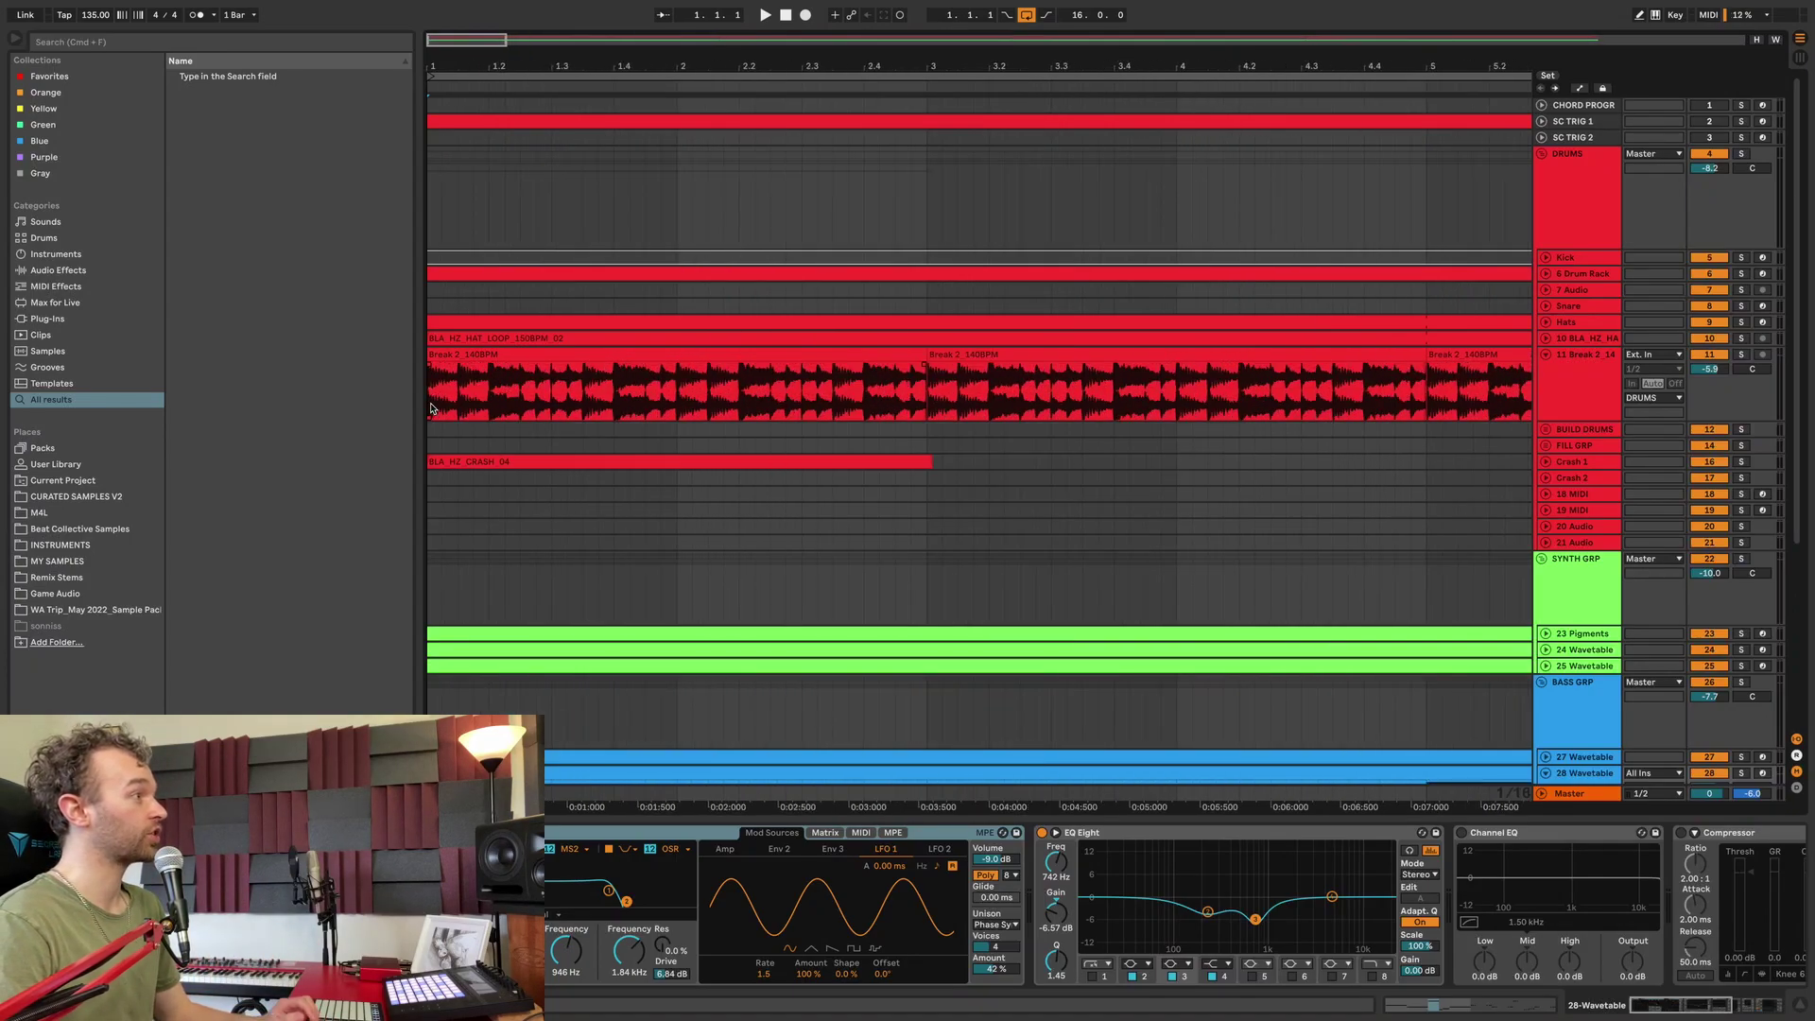
pyautogui.moveTo(428, 407); pyautogui.dragTo(677, 407)
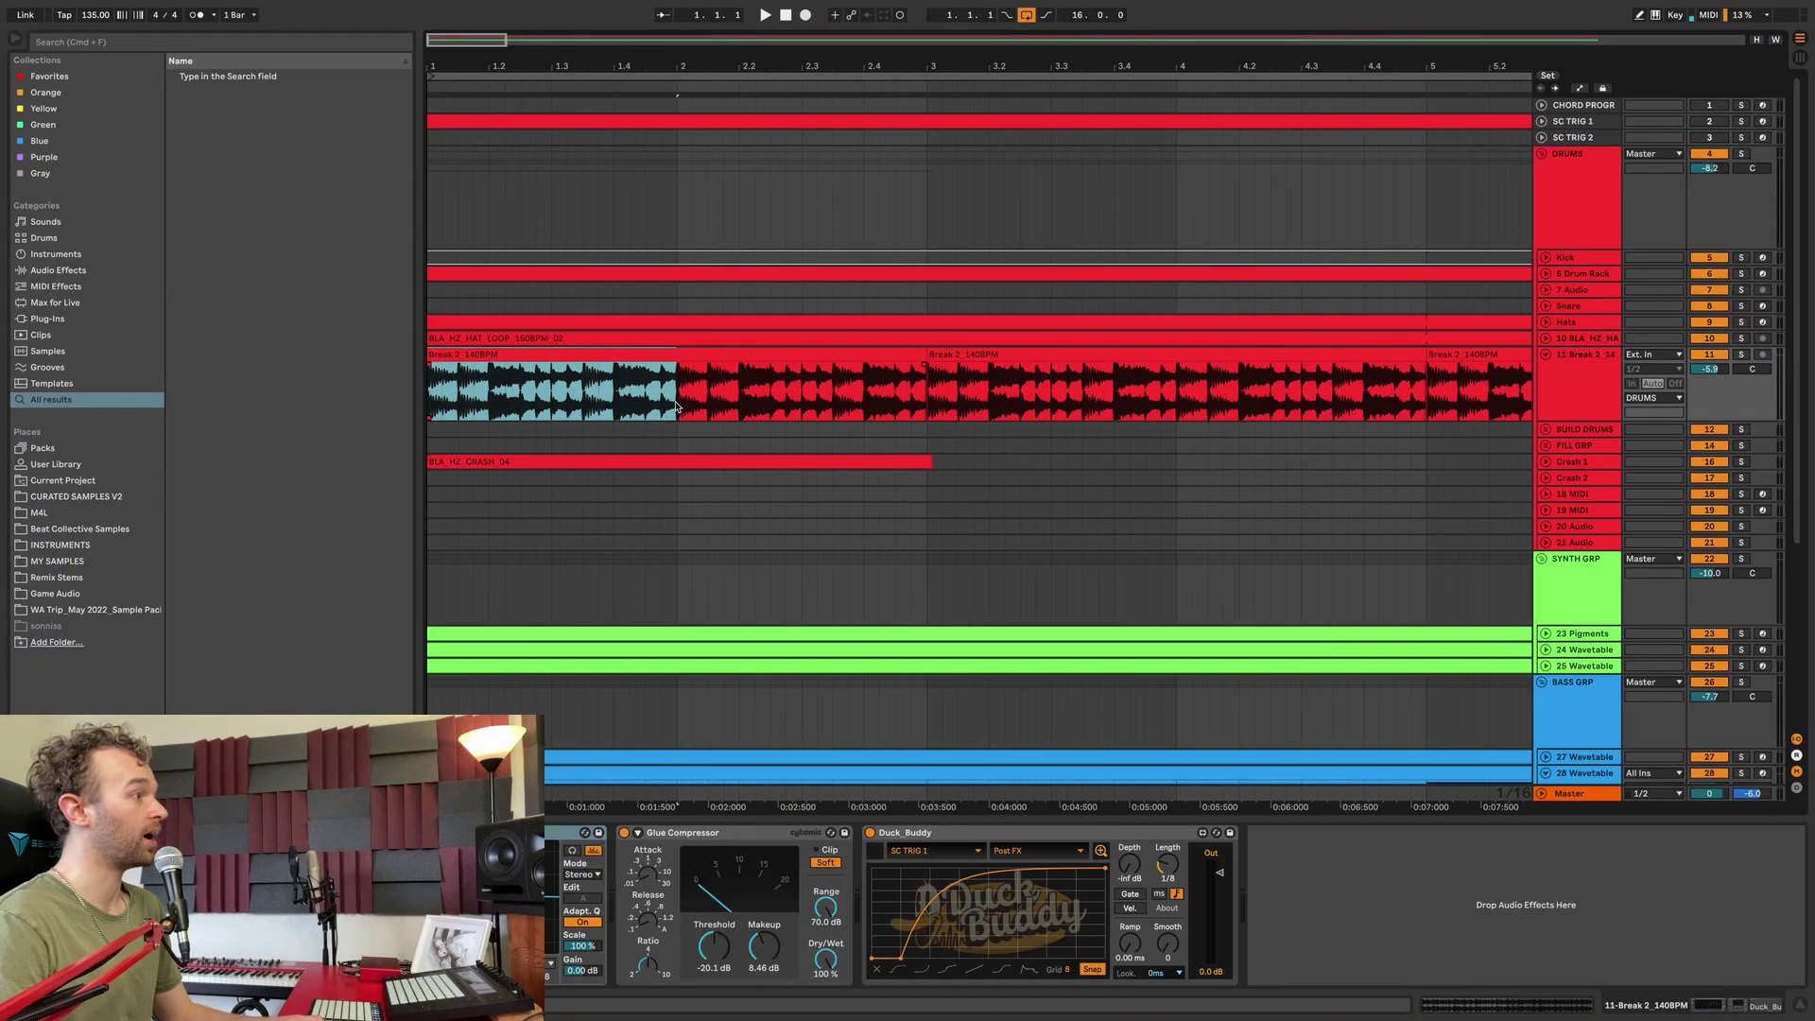
pyautogui.click(1592, 188)
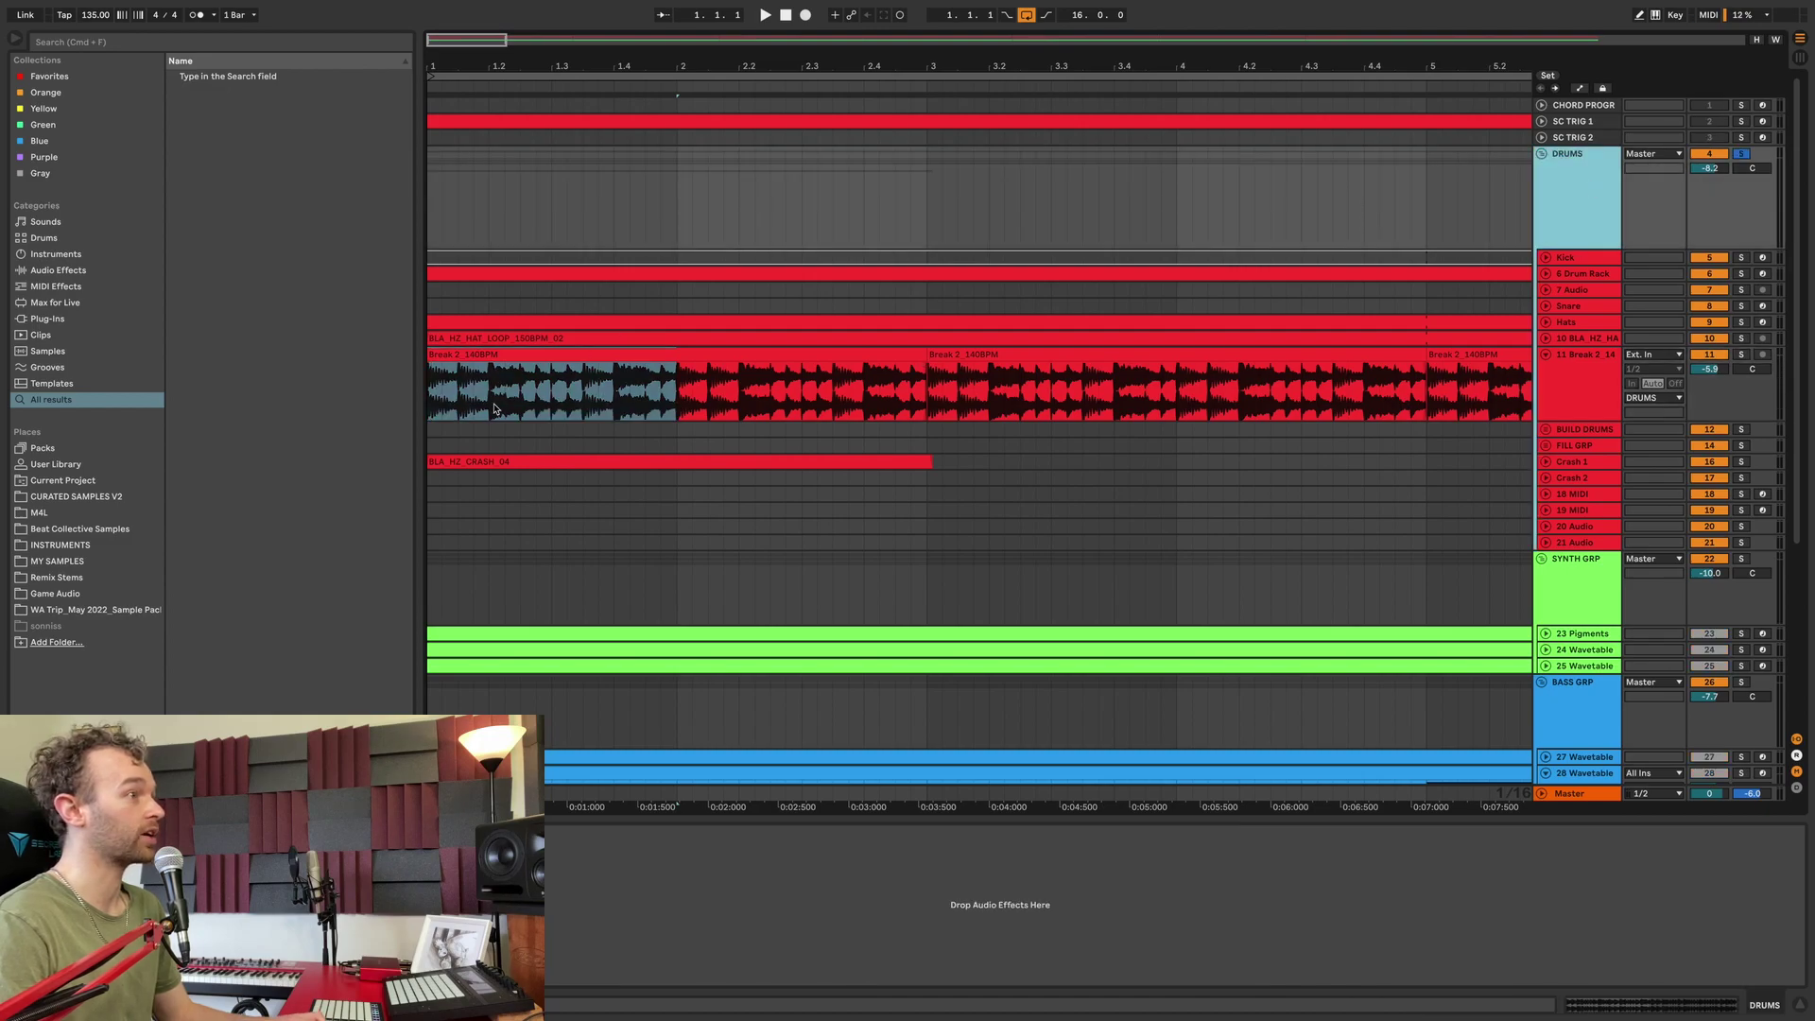
pyautogui.moveTo(428, 404); pyautogui.dragTo(654, 404)
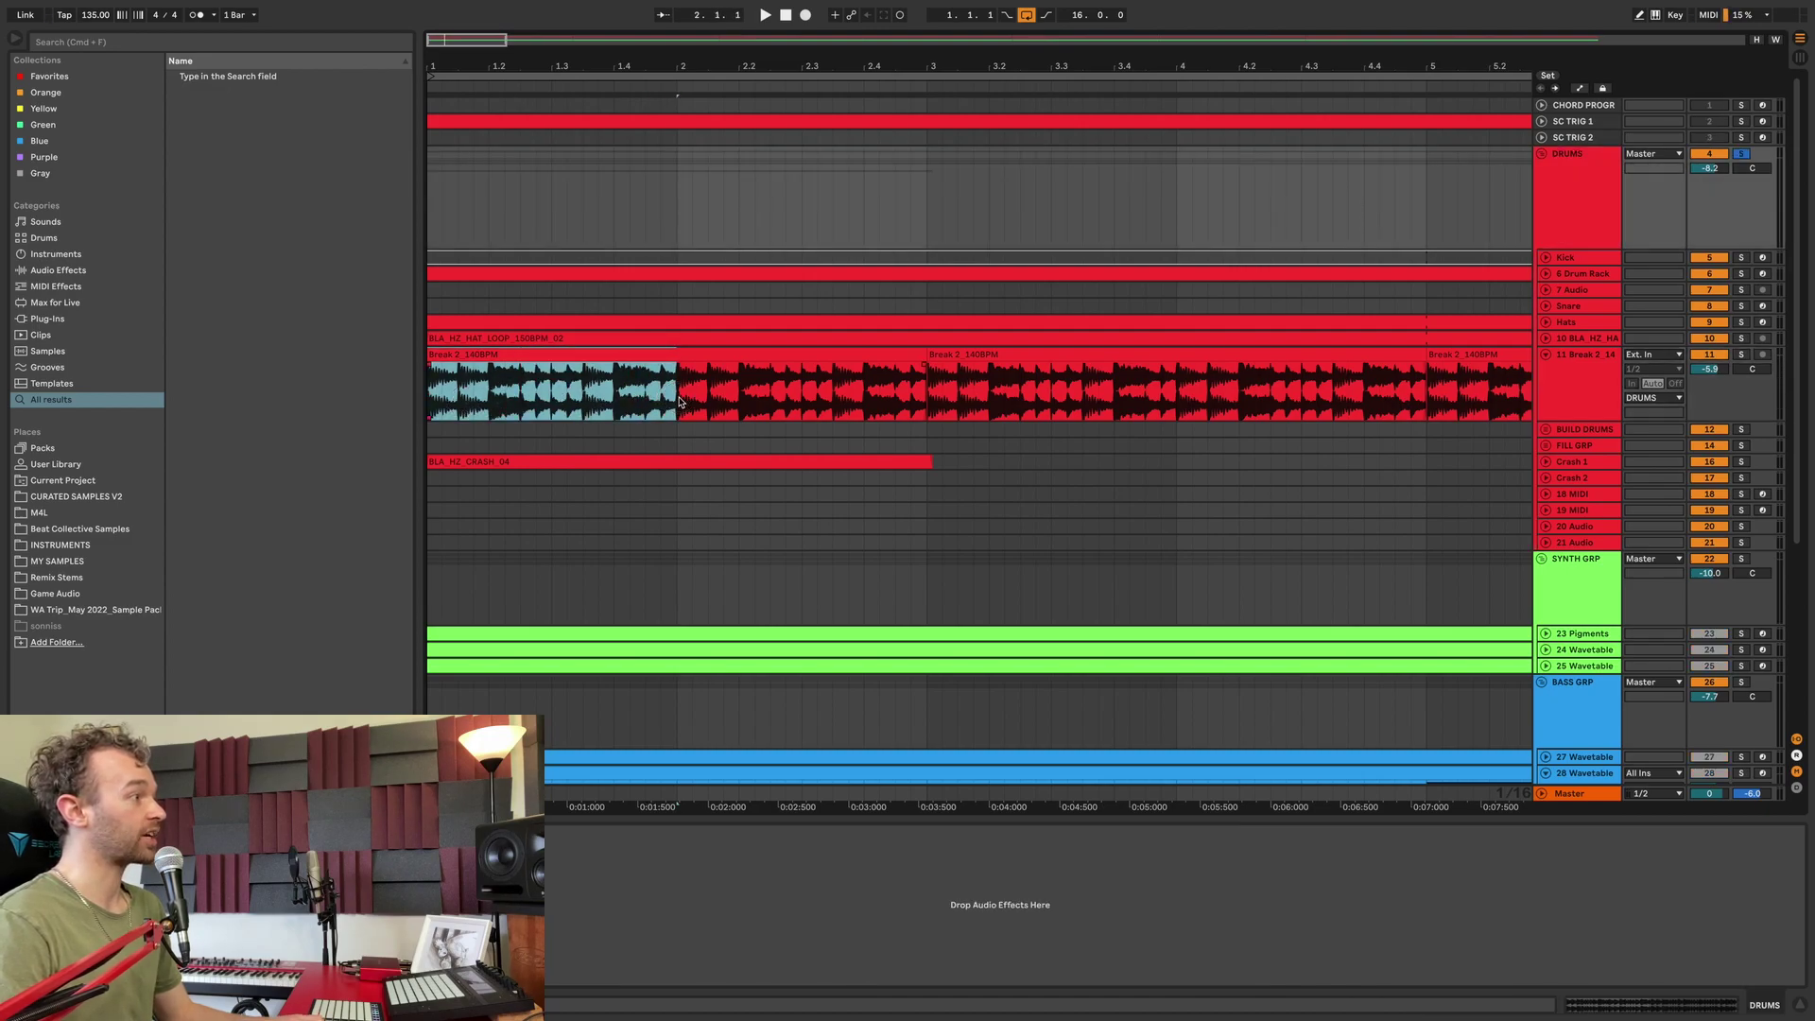
pyautogui.press('space')
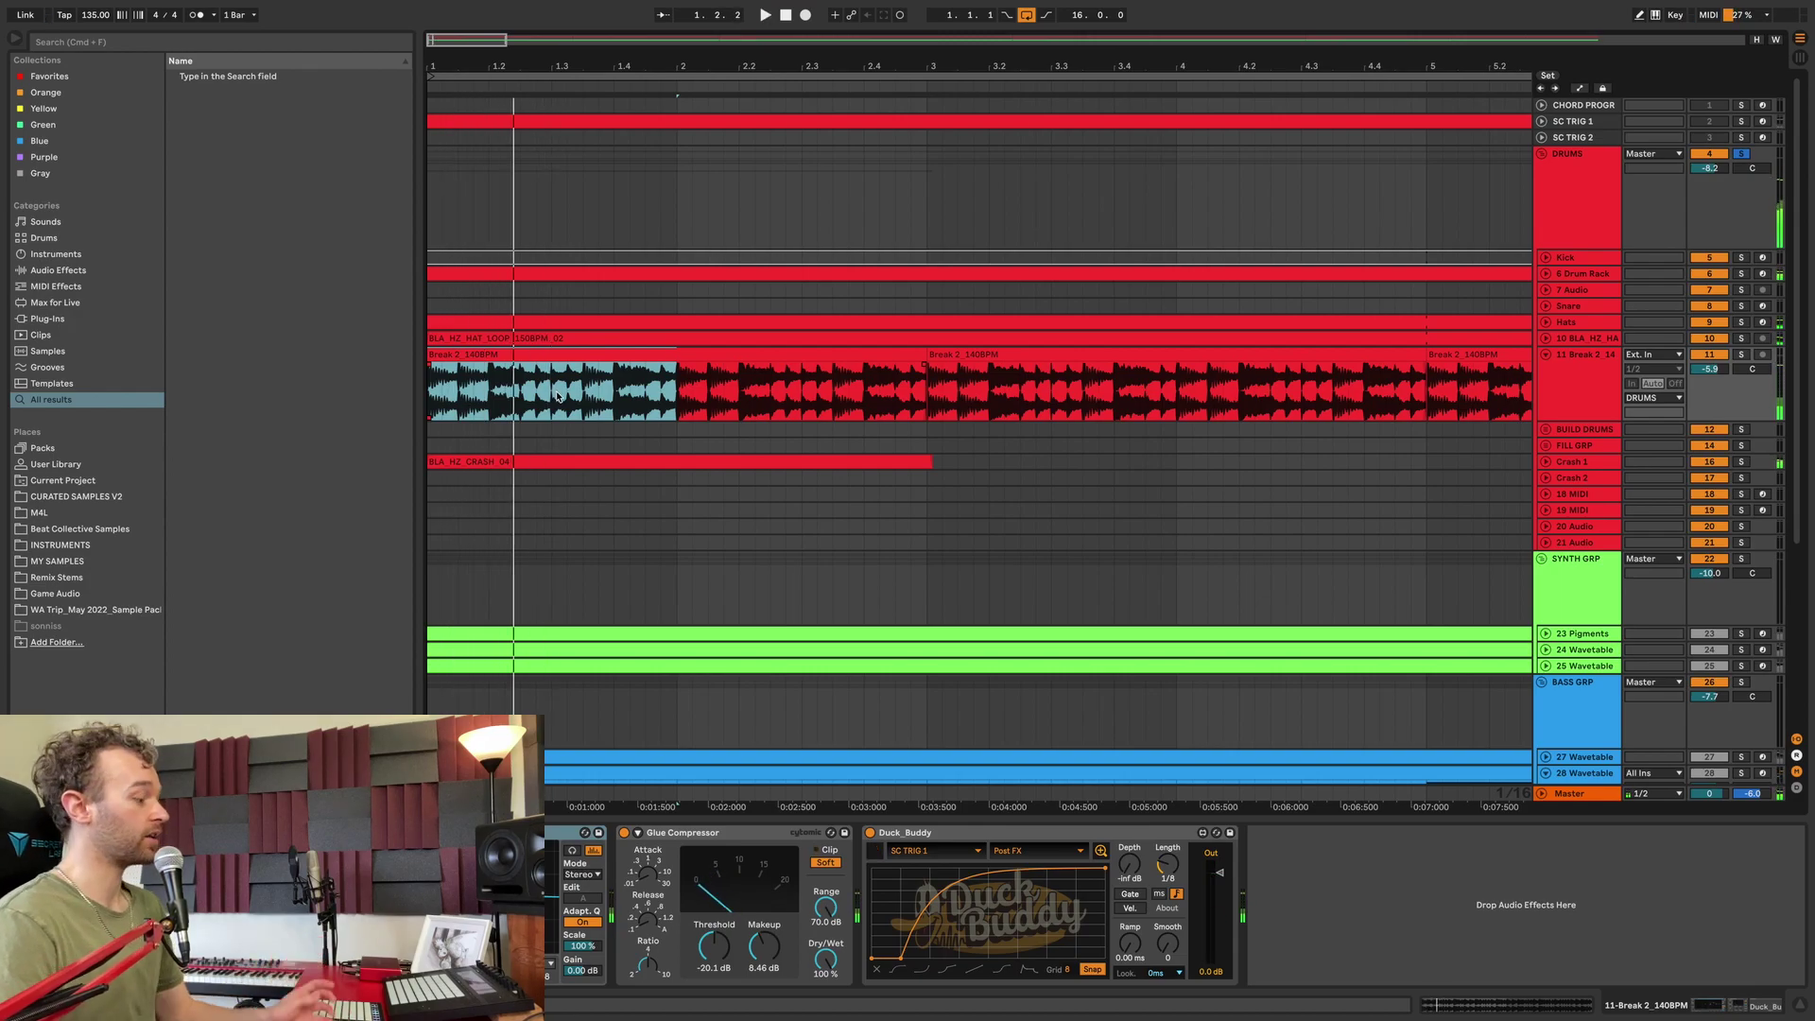
pyautogui.click(374, 398)
pyautogui.press('space')
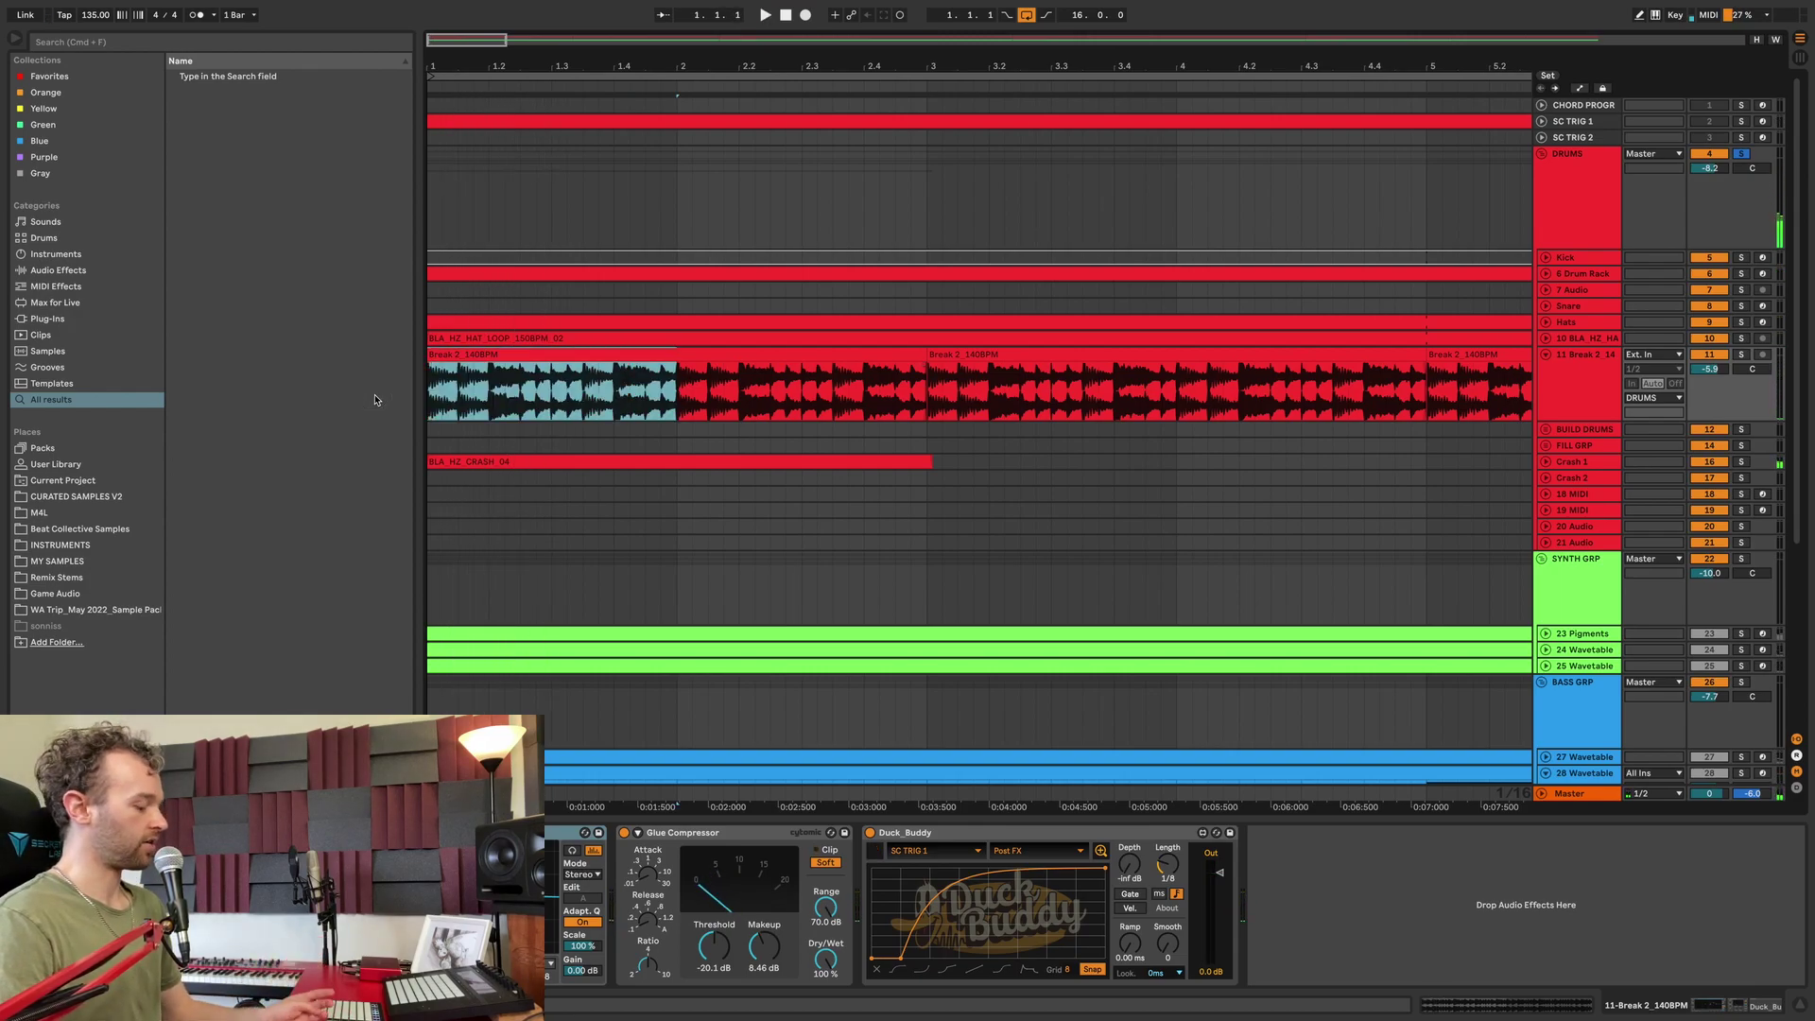
# Step: Replay the selection, stop, and switch arrangement looping on with Cmd+L
pyautogui.hotkey('alt', 'space')
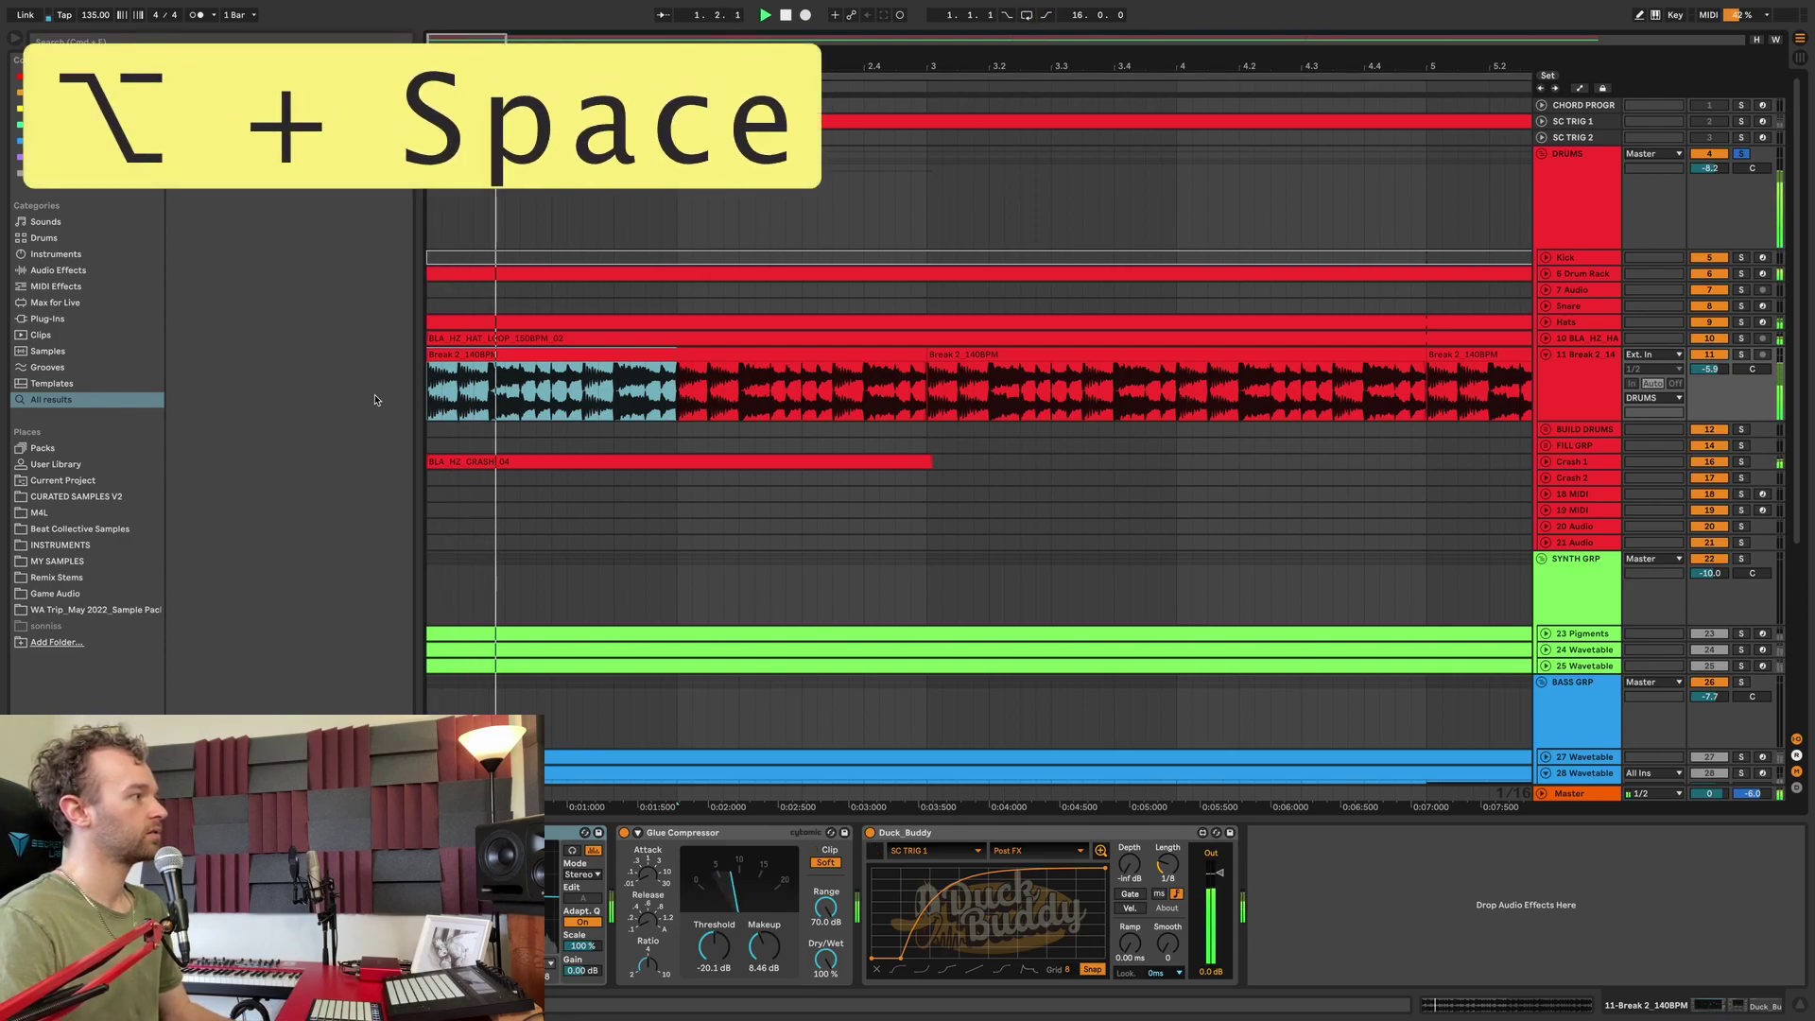
pyautogui.press('space')
pyautogui.press('super+l')
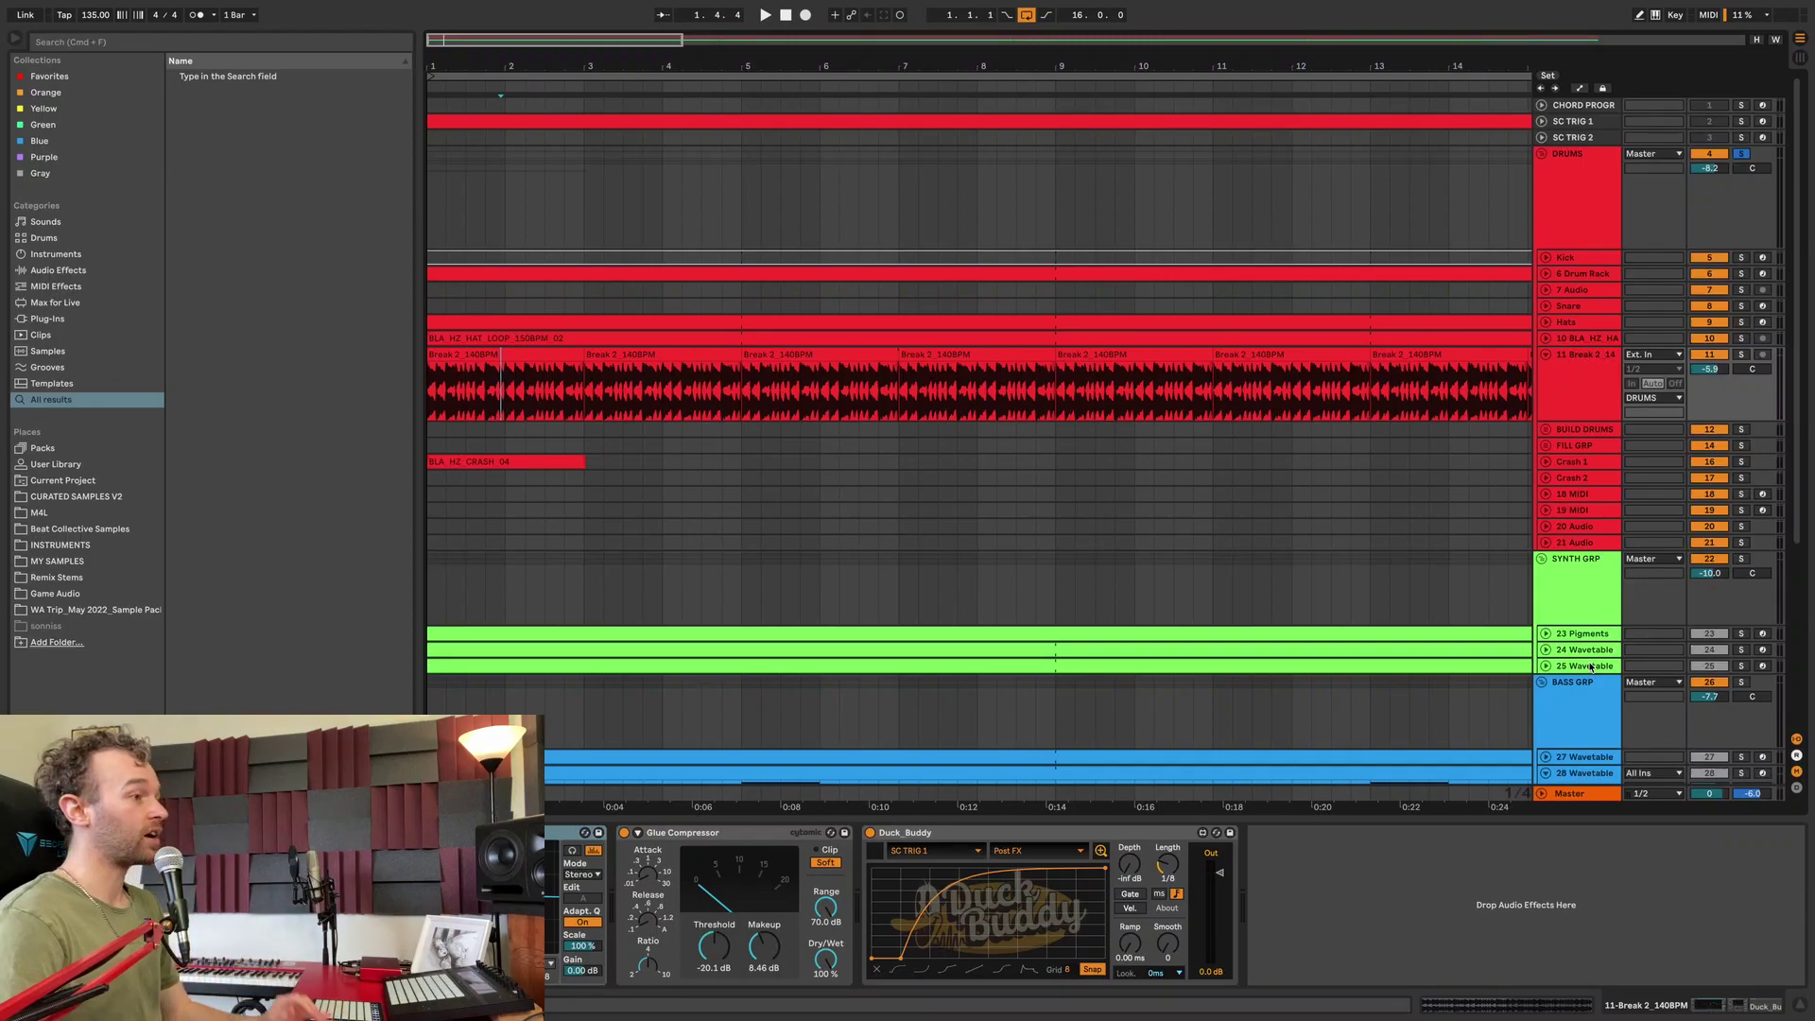
# Step: Select the 25 Wavetable track, select bars 1–9 on the new Wavetable track and play from bar 1
pyautogui.scroll(-5, 1591, 667)
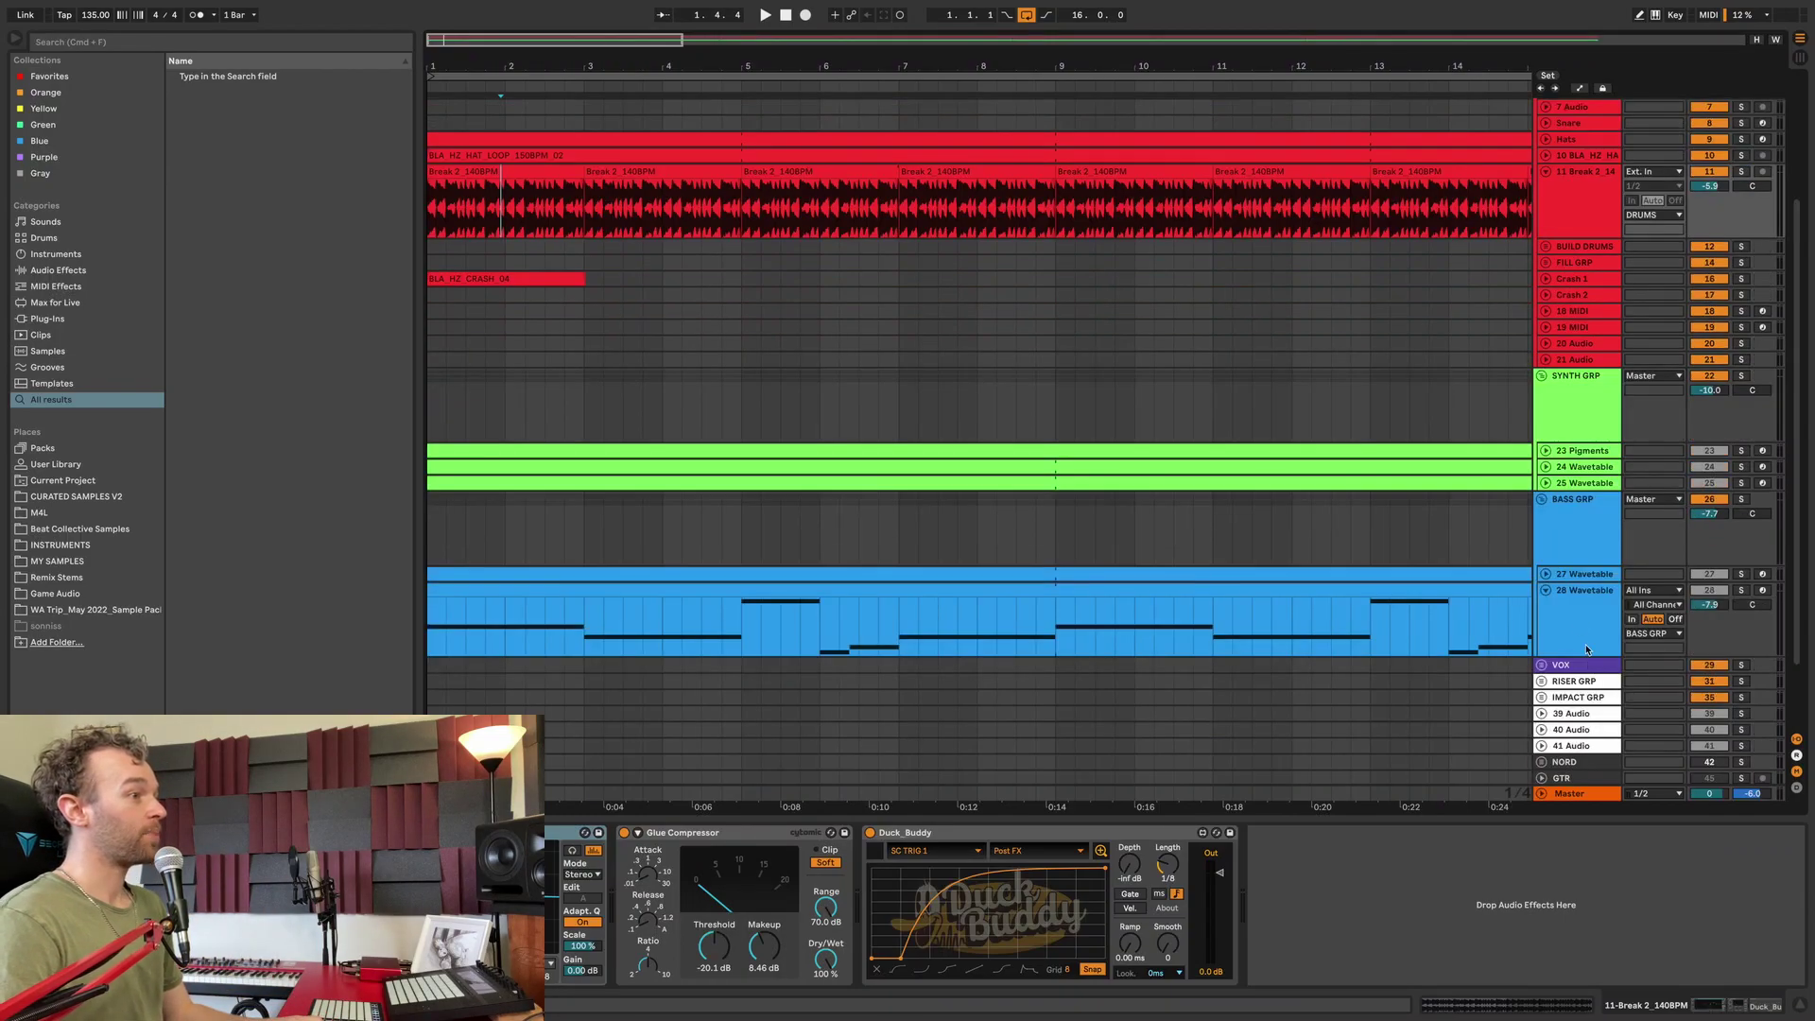
pyautogui.click(1577, 484)
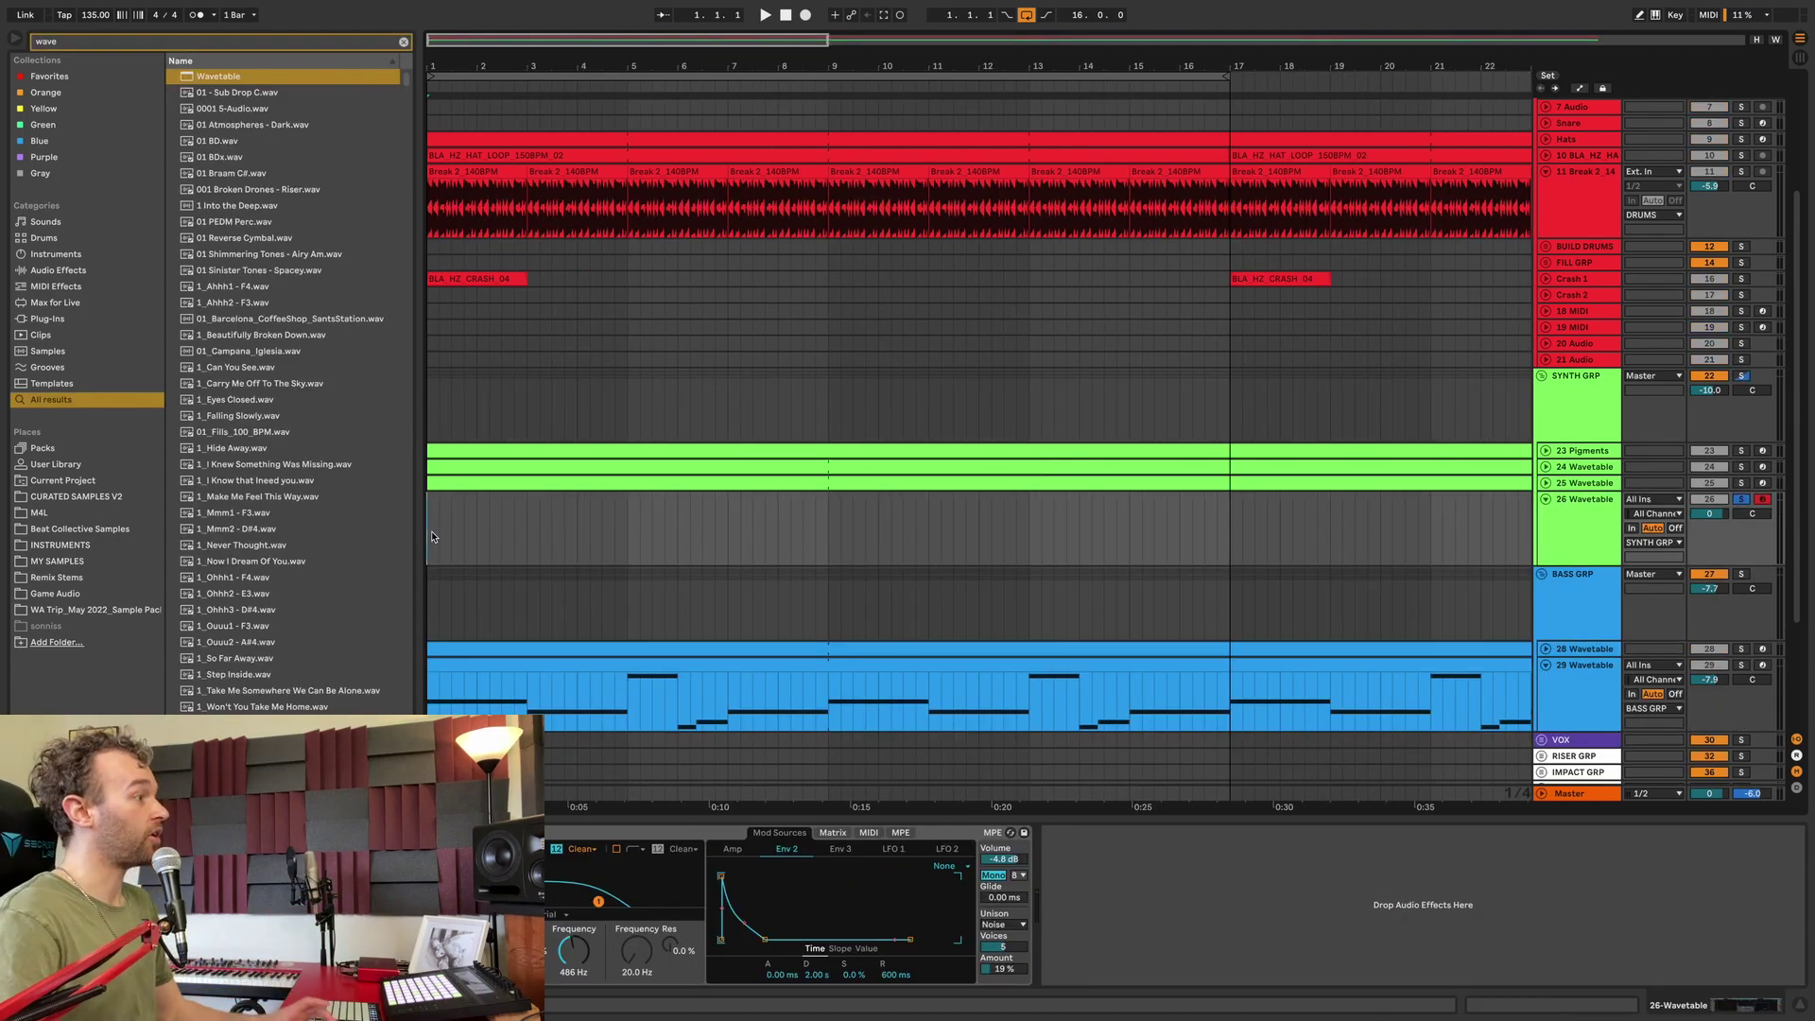
pyautogui.moveTo(428, 536); pyautogui.dragTo(830, 529)
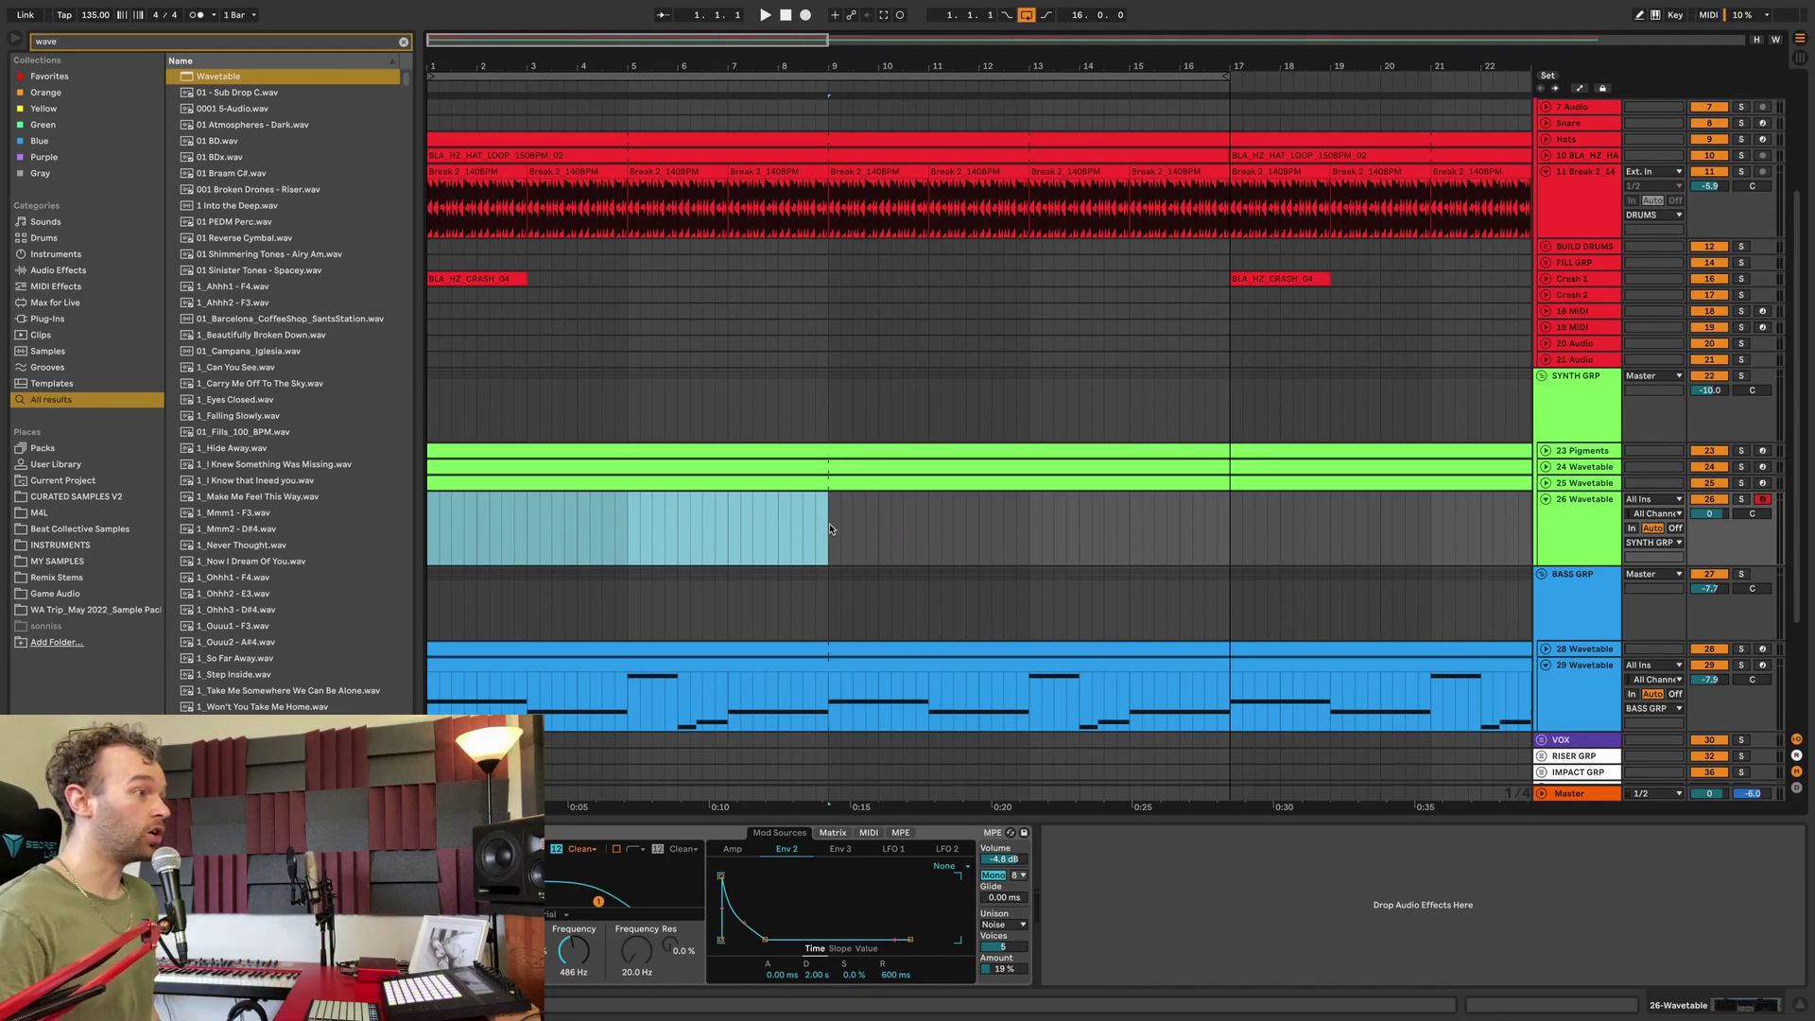
pyautogui.press('space')
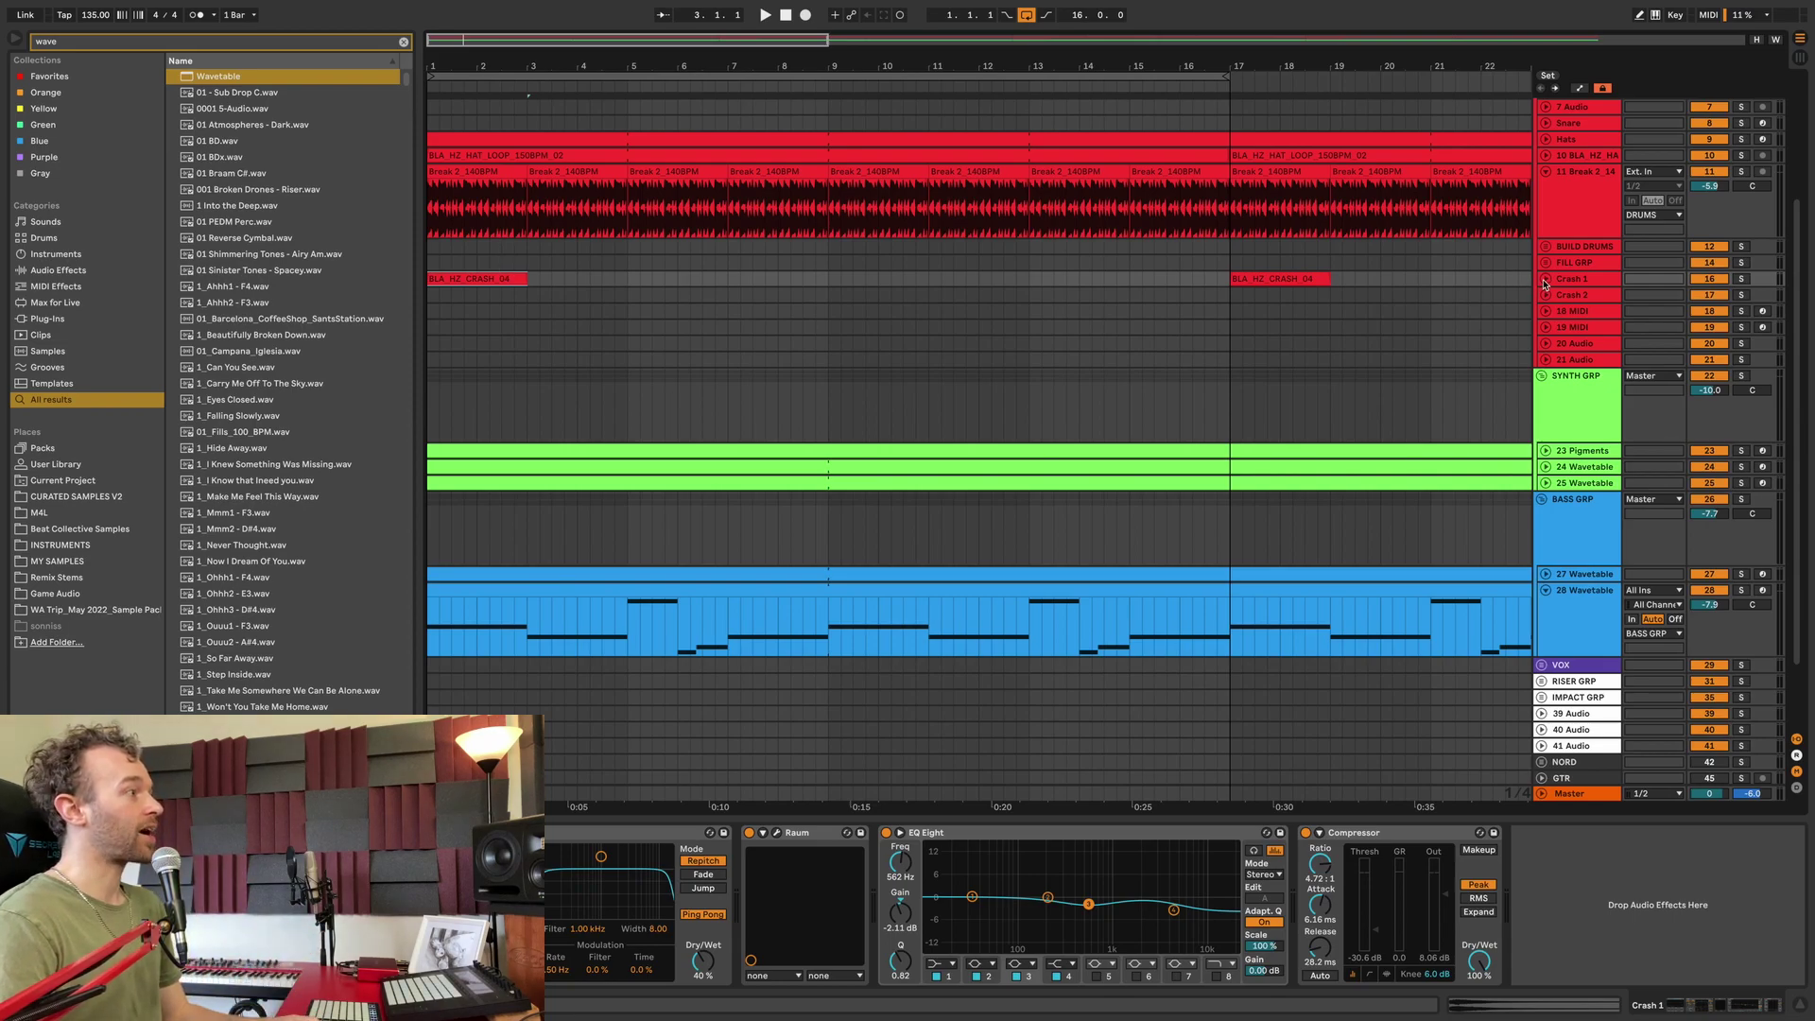
# Step: Unfold the Crash 1 track, select the bar-1 crash clip's time range and apply Cmd+Opt+F
pyautogui.click(1545, 280)
pyautogui.scroll(5, 448, 327)
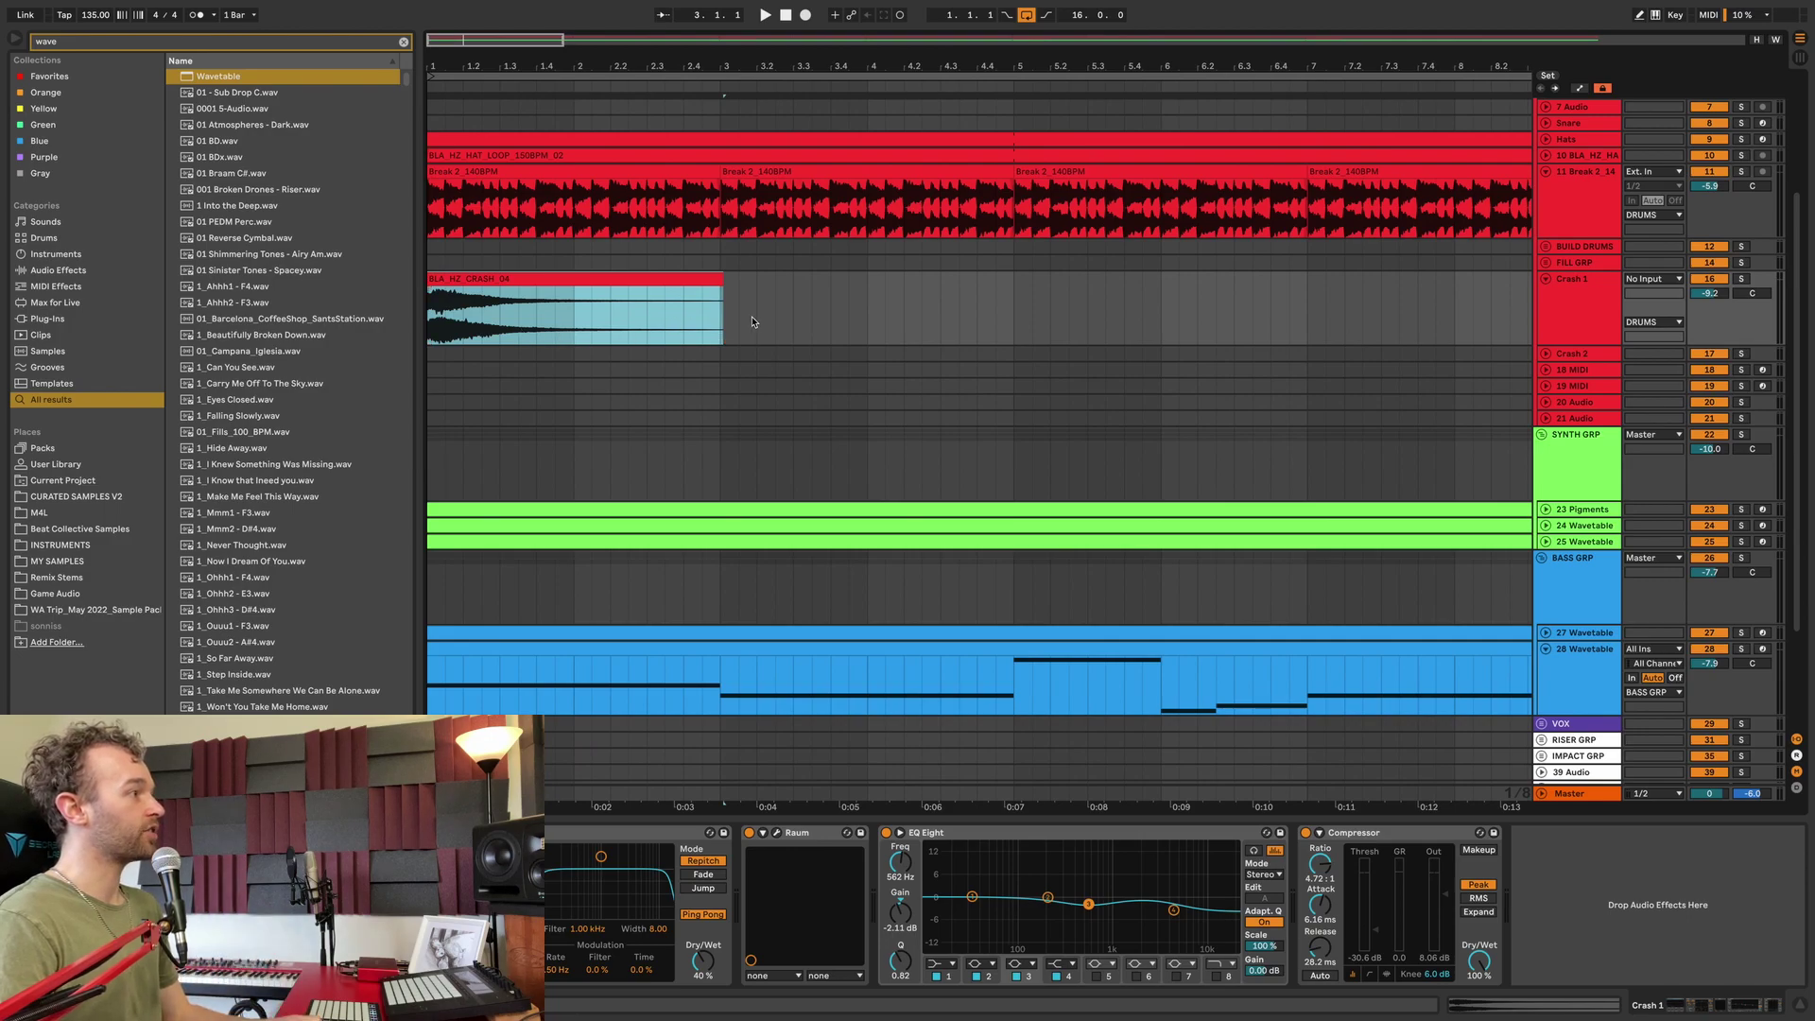
pyautogui.moveTo(786, 322); pyautogui.dragTo(448, 324)
pyautogui.press('super+alt+f')
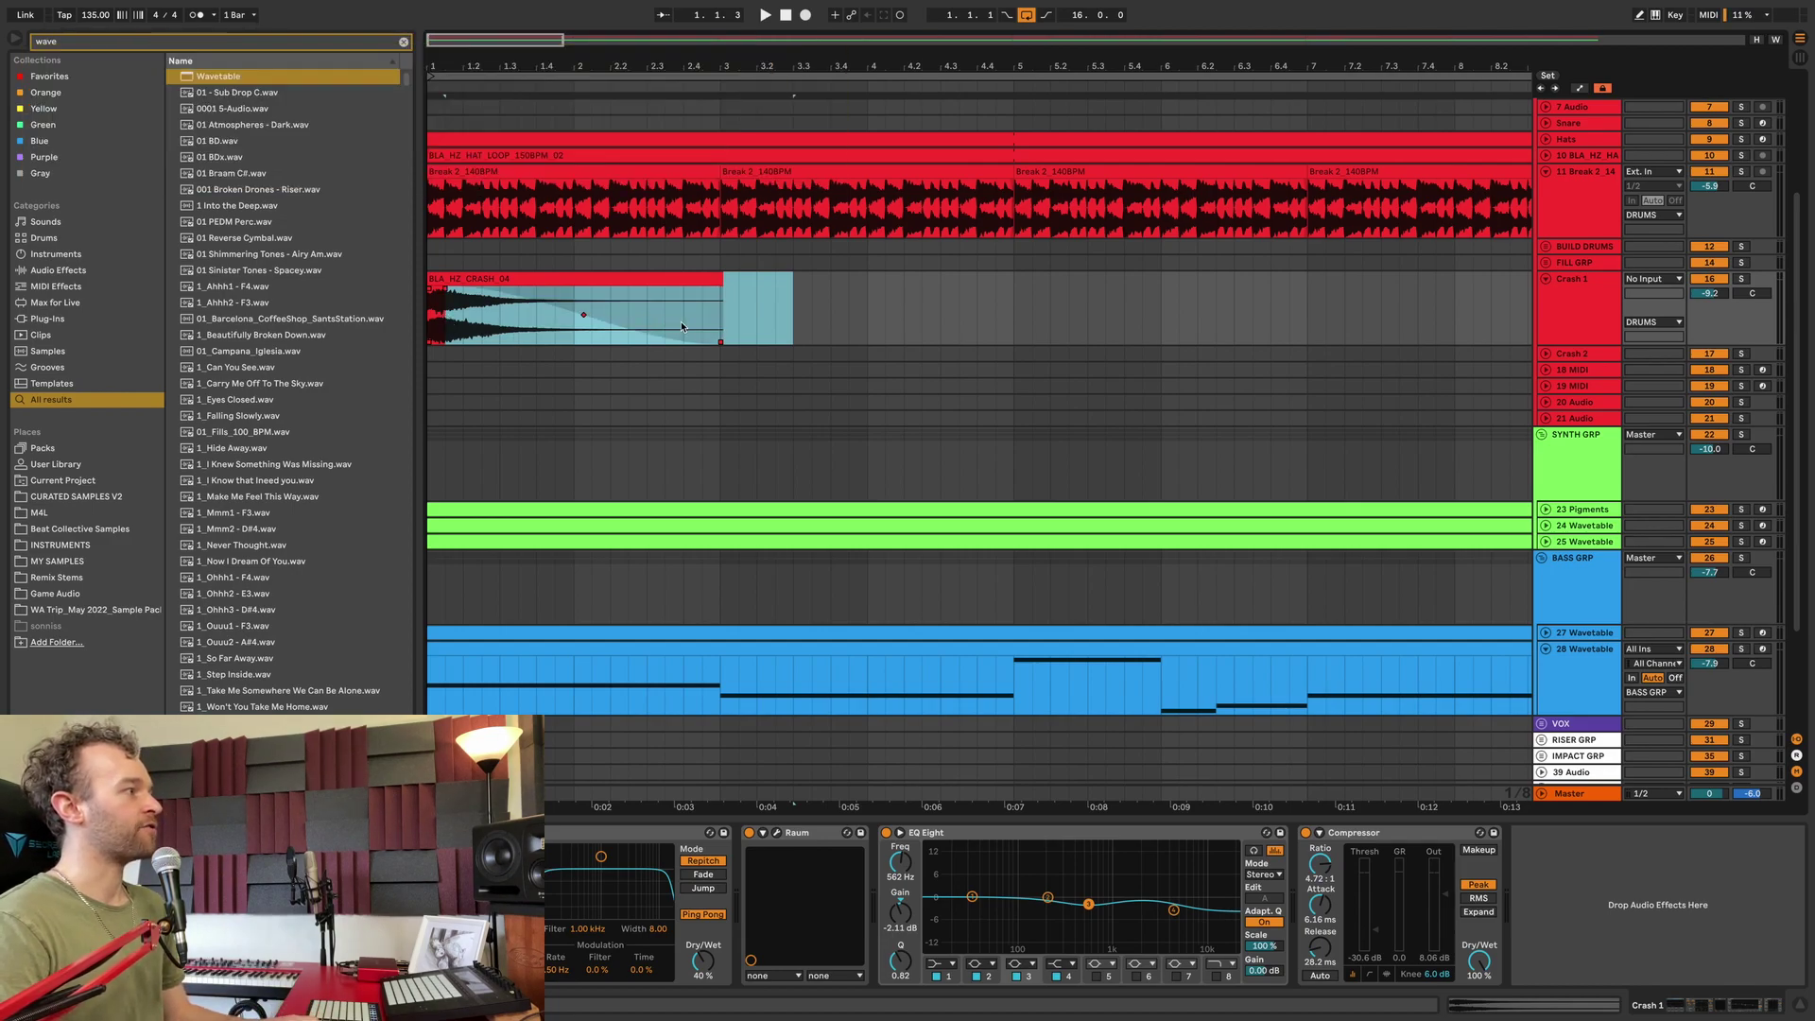
# Step: Remove the fade-out from the crash clip, reverse it, then restore it to play forwards
pyautogui.moveTo(795, 328); pyautogui.dragTo(558, 313)
pyautogui.press('super+z')
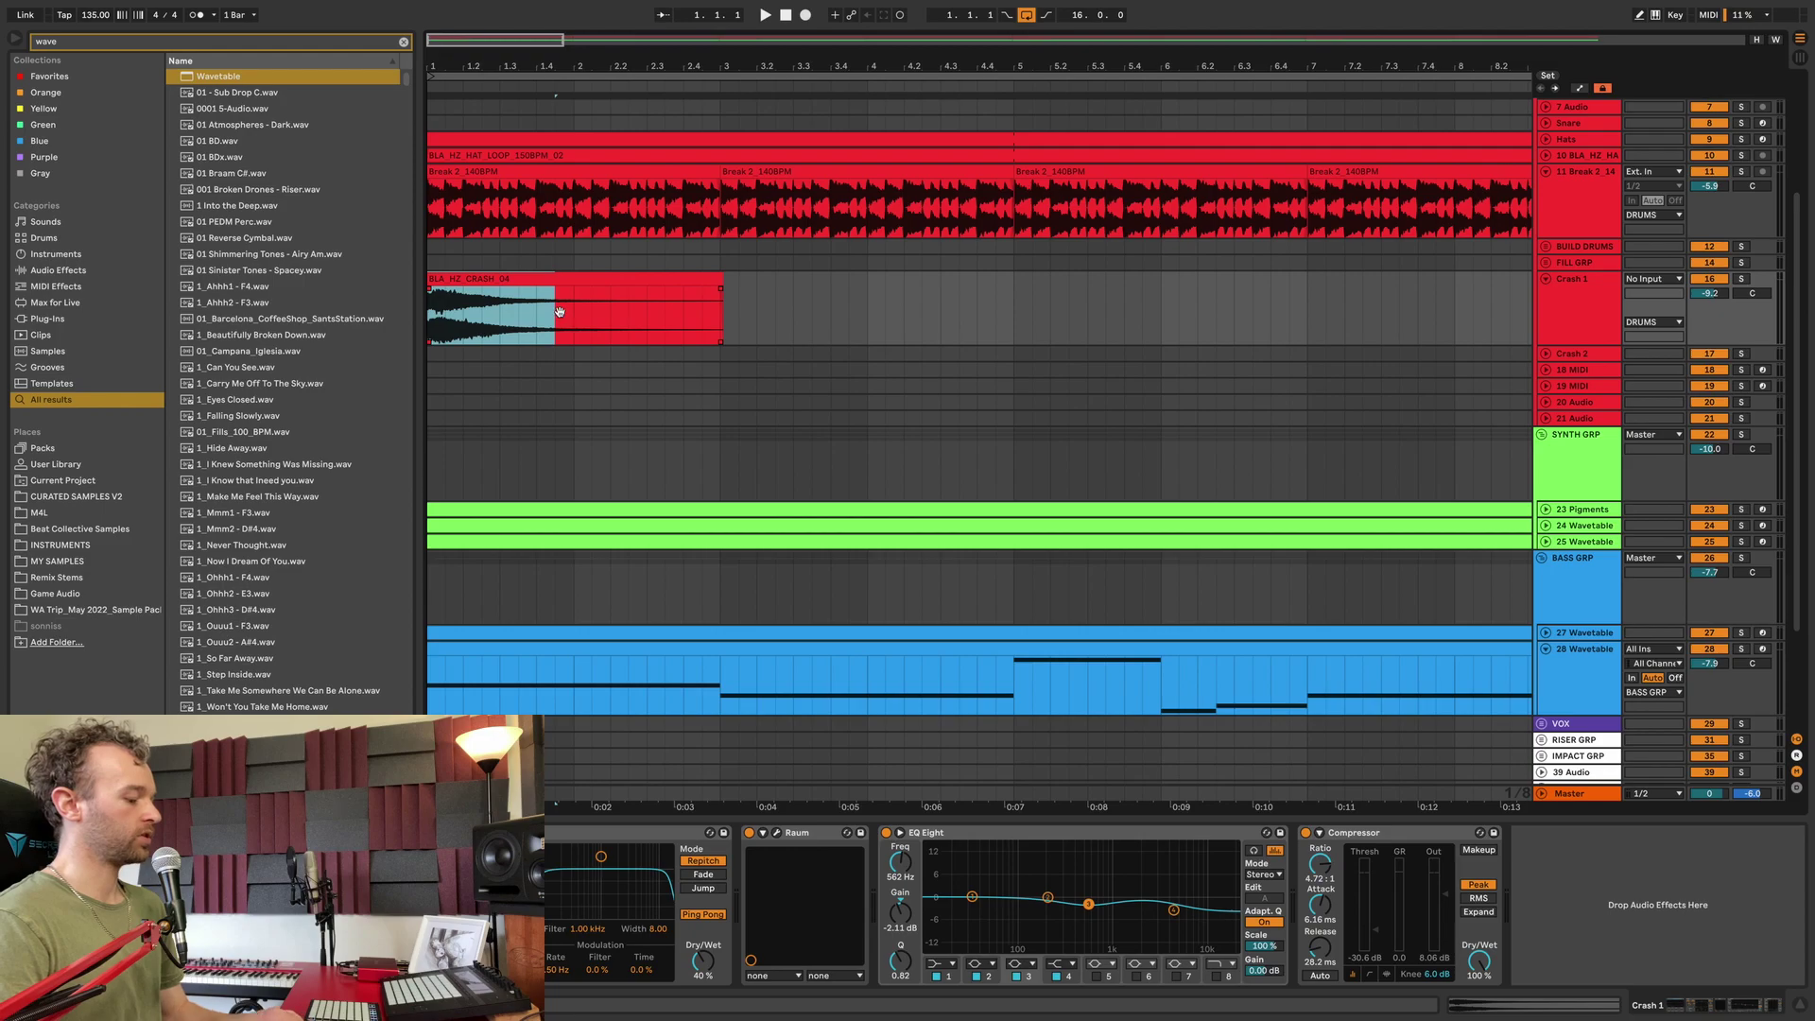
pyautogui.press('r')
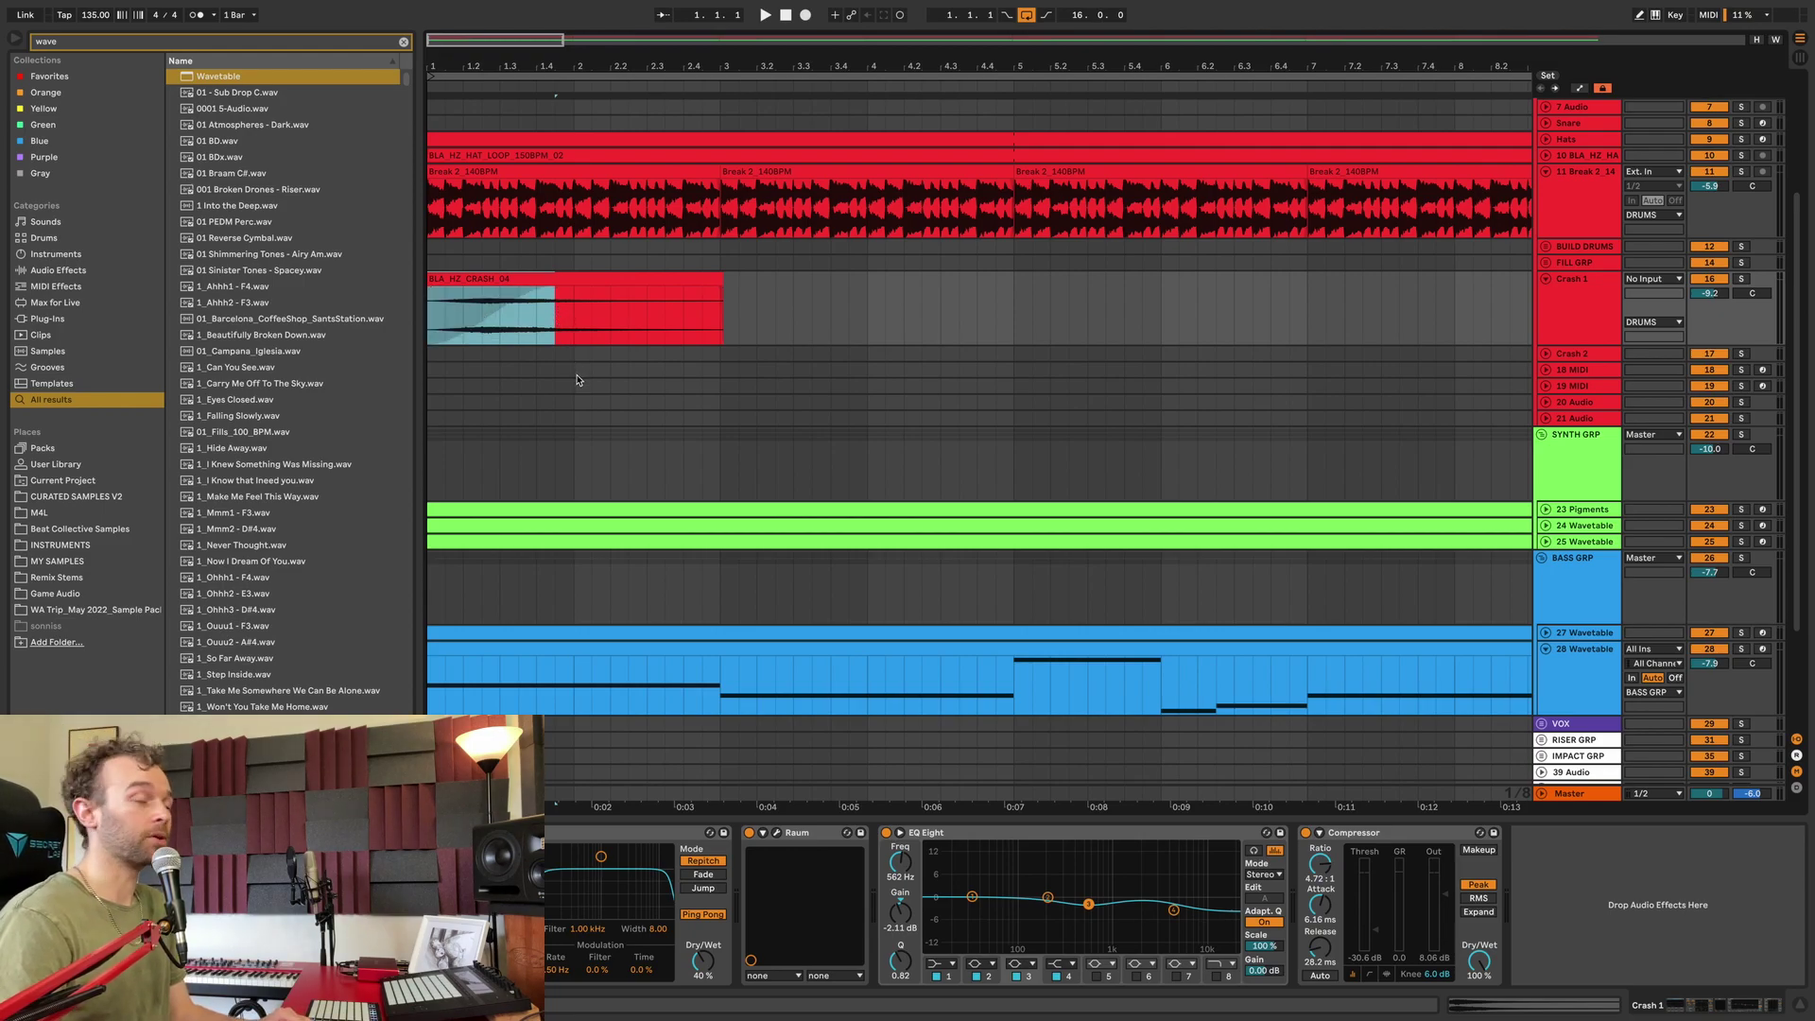
pyautogui.press('r')
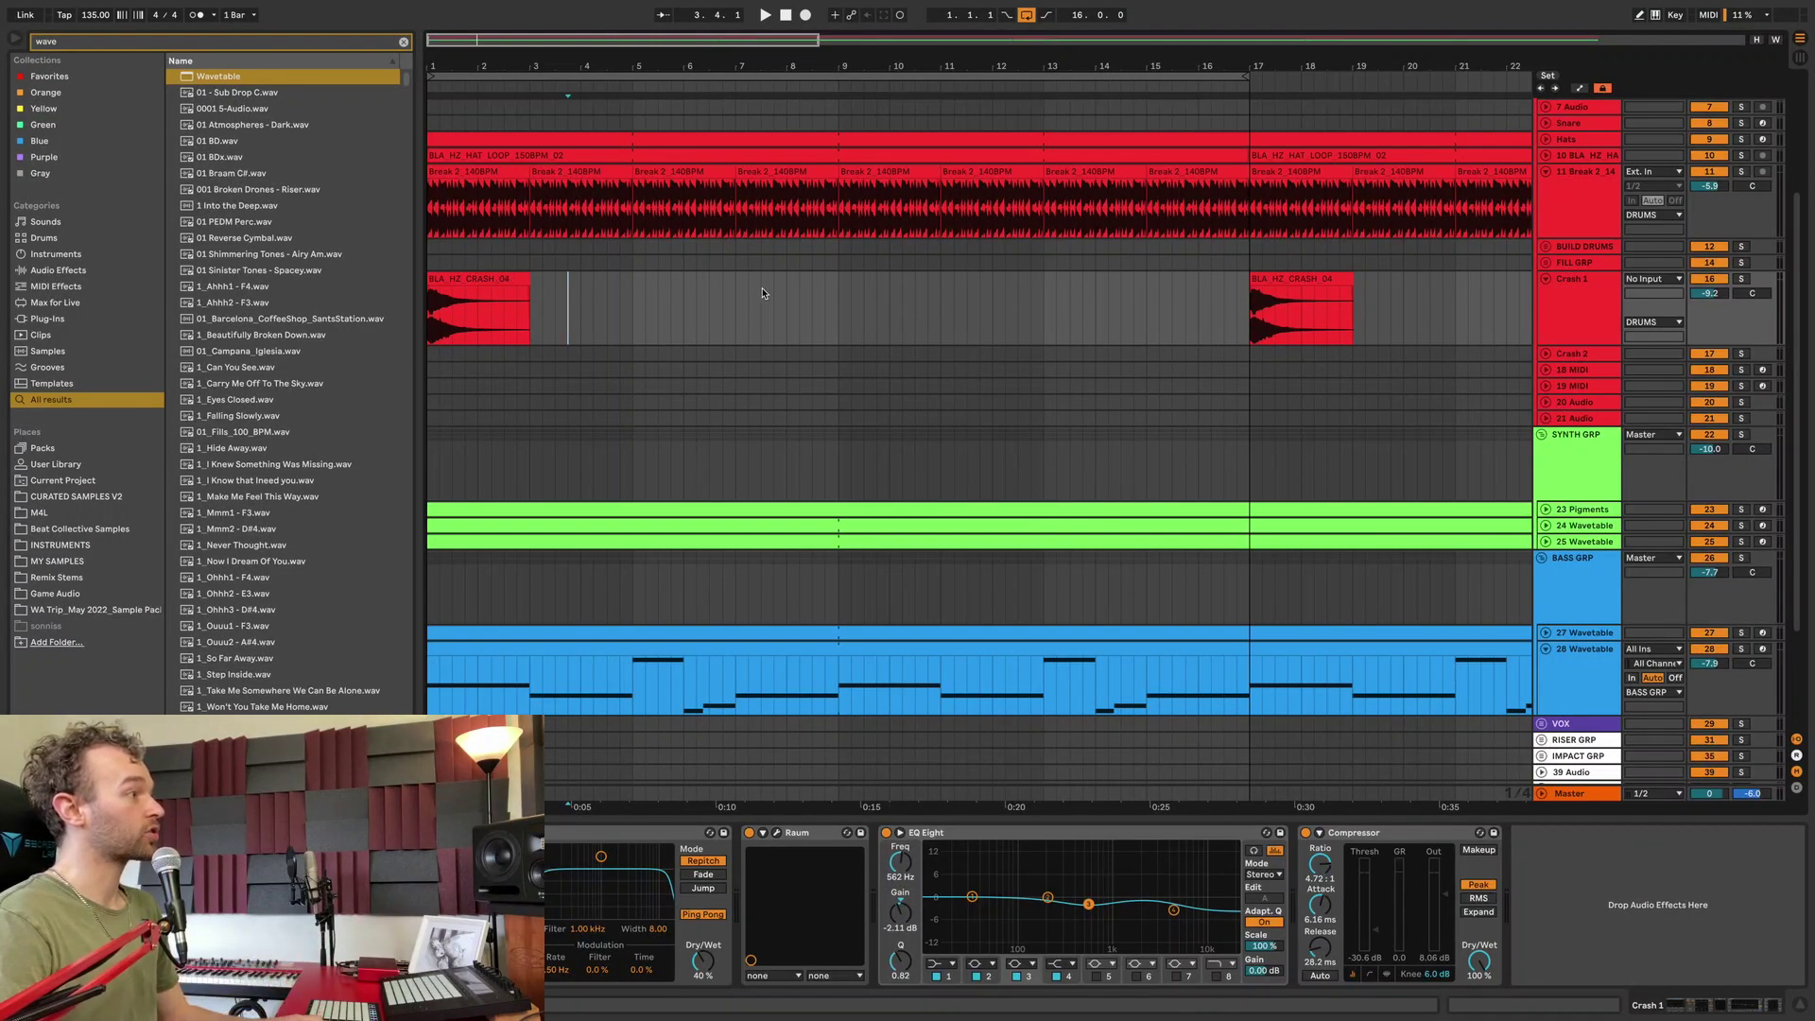
# Step: Copy the crash clip on Crash 1 into bars 7–9, just before bar 9
pyautogui.moveTo(732, 289); pyautogui.dragTo(842, 286)
pyautogui.click(839, 286)
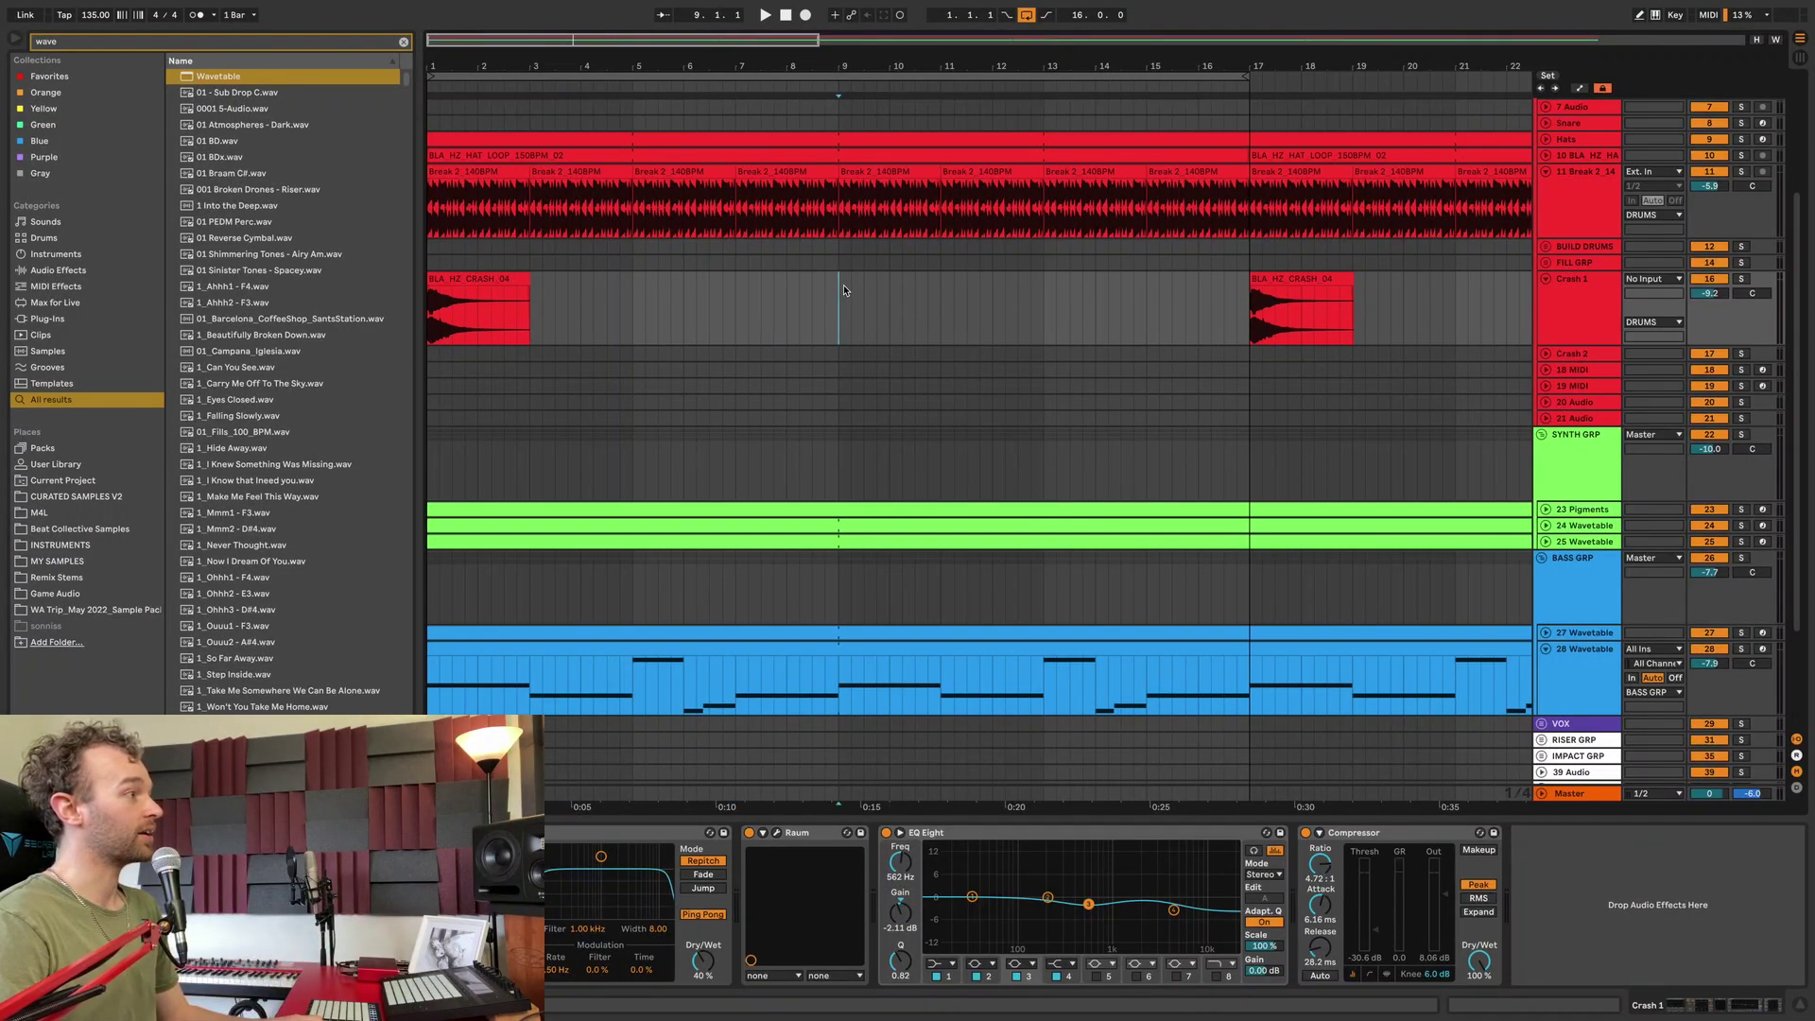
pyautogui.moveTo(459, 279); pyautogui.dragTo(775, 282)
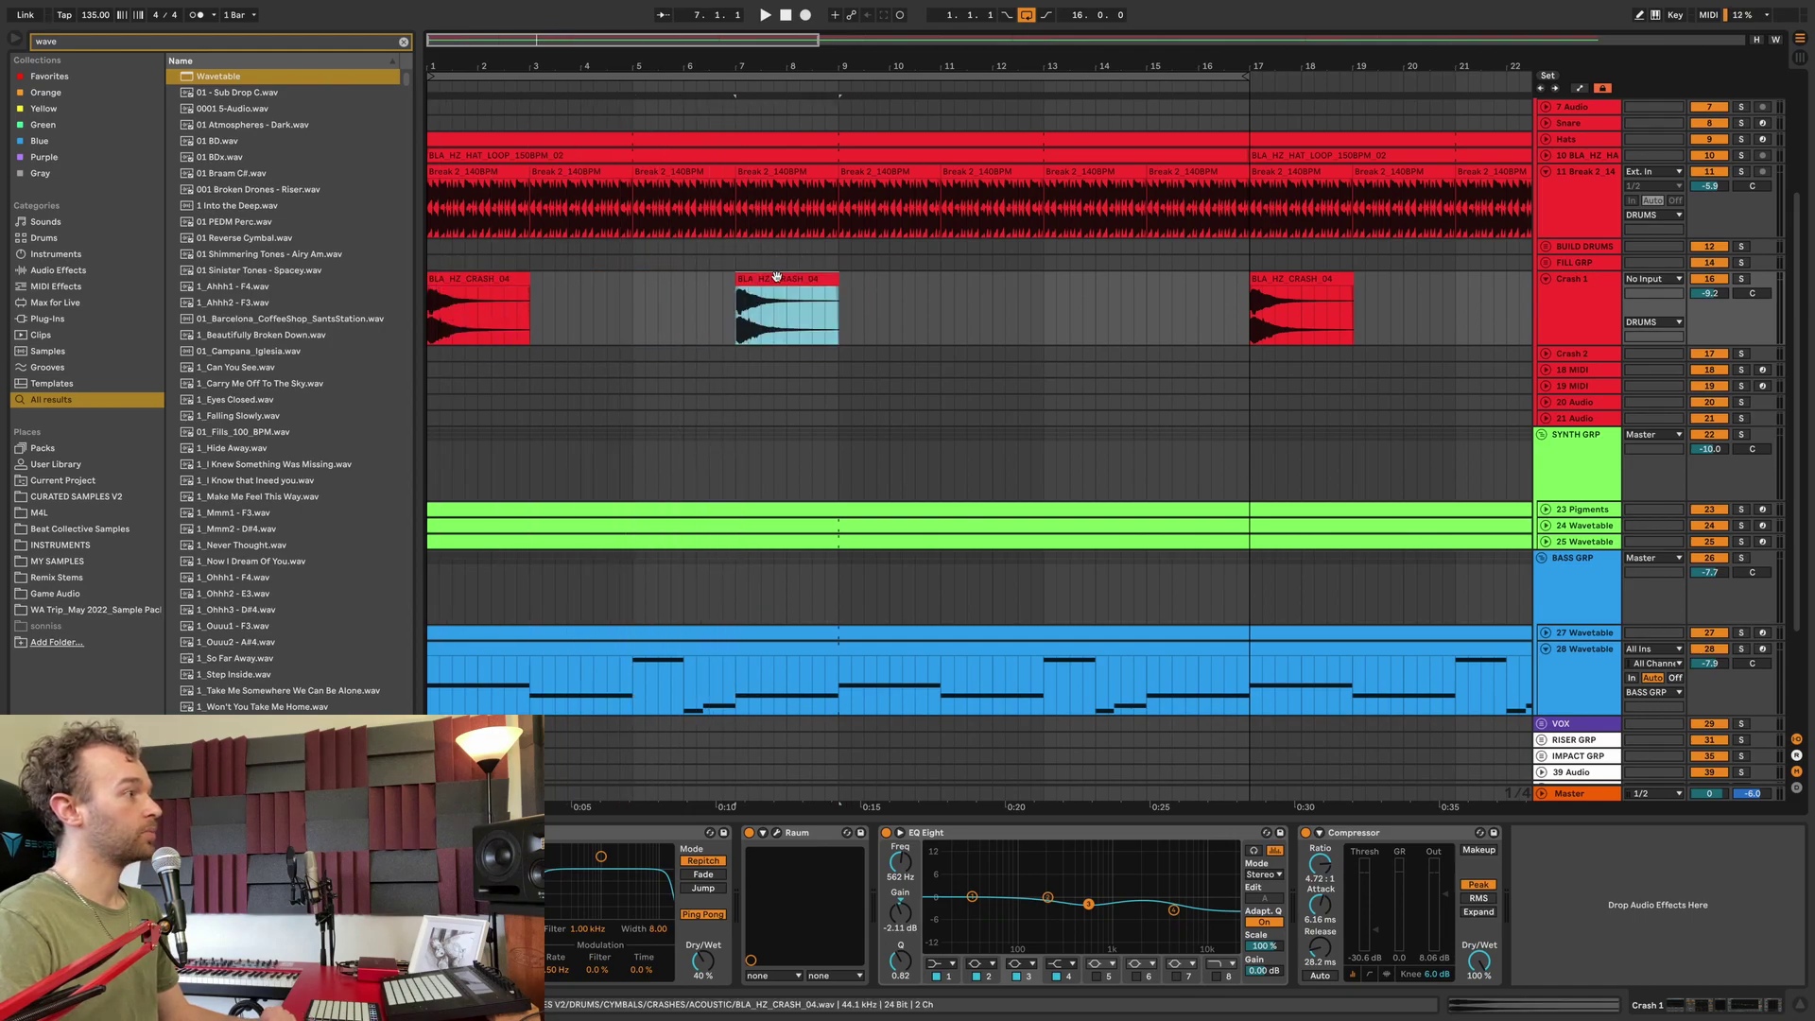
pyautogui.scroll(5, 839, 293)
pyautogui.scroll(-3, 823, 298)
pyautogui.scroll(3, 804, 301)
# Step: Reverse the copied crash and trim it to run from about bar 8.2 to bar 9
pyautogui.press('r')
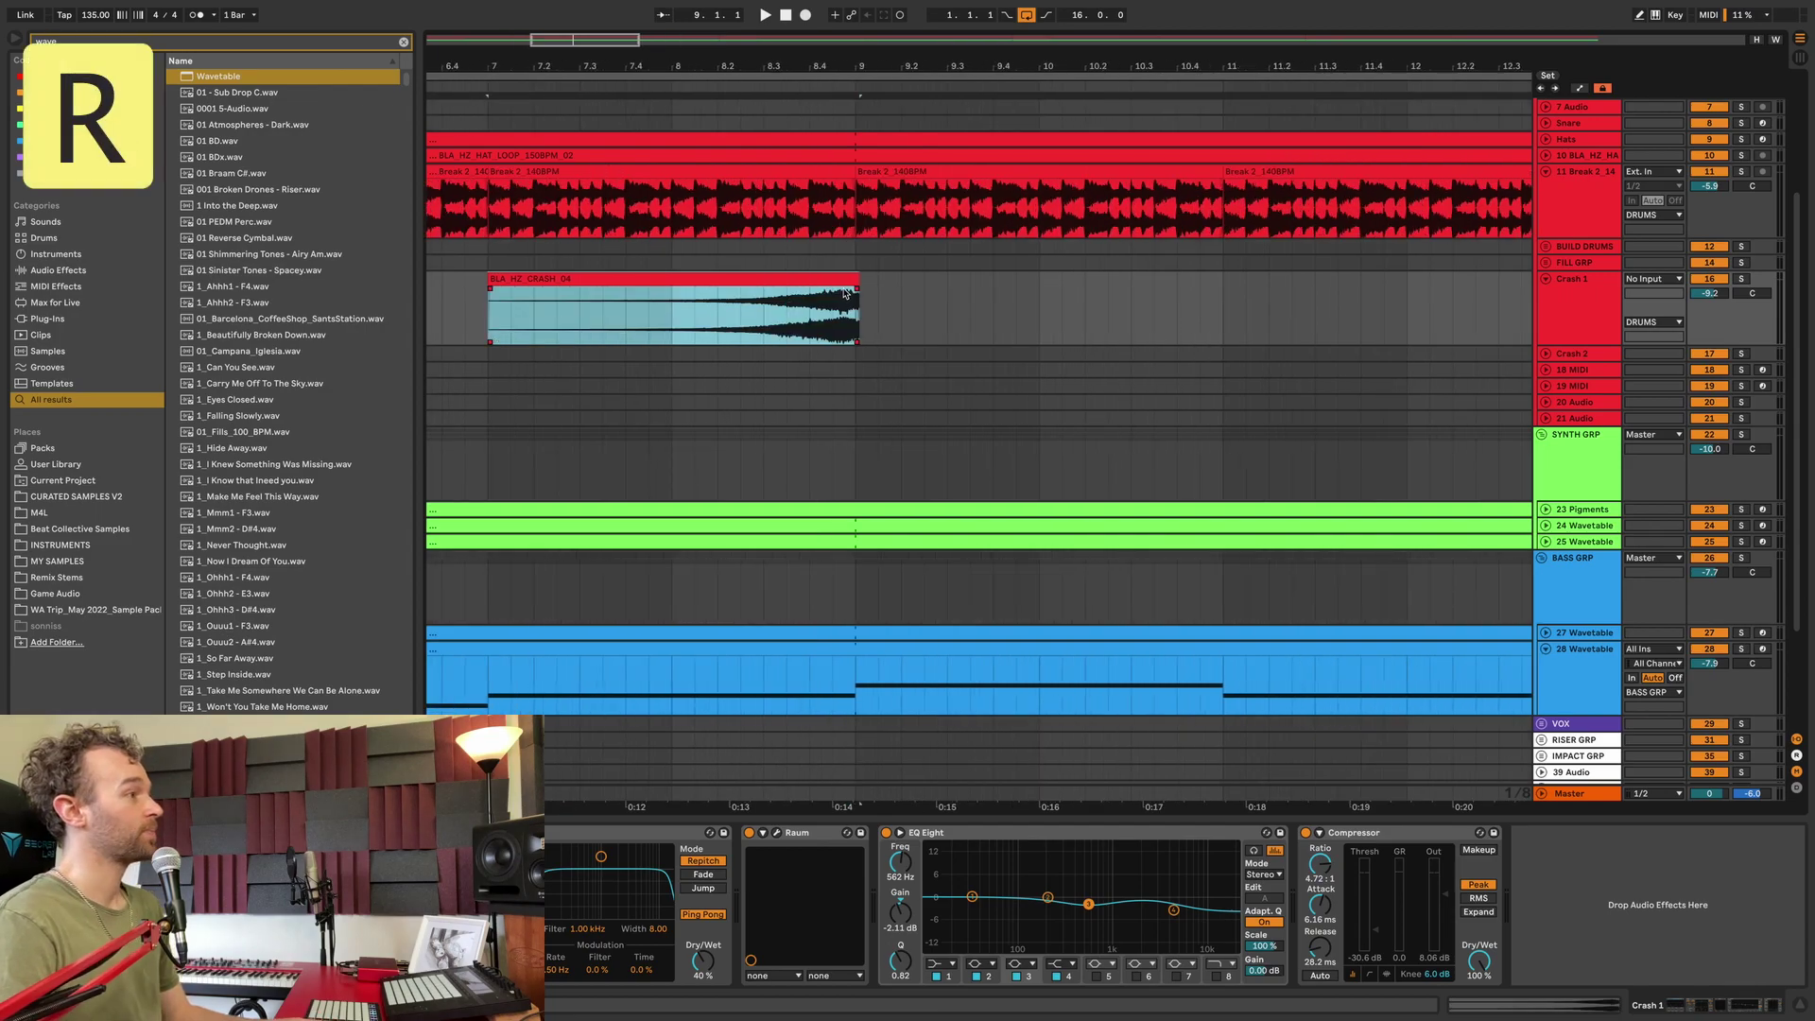
pyautogui.moveTo(846, 293); pyautogui.dragTo(841, 294)
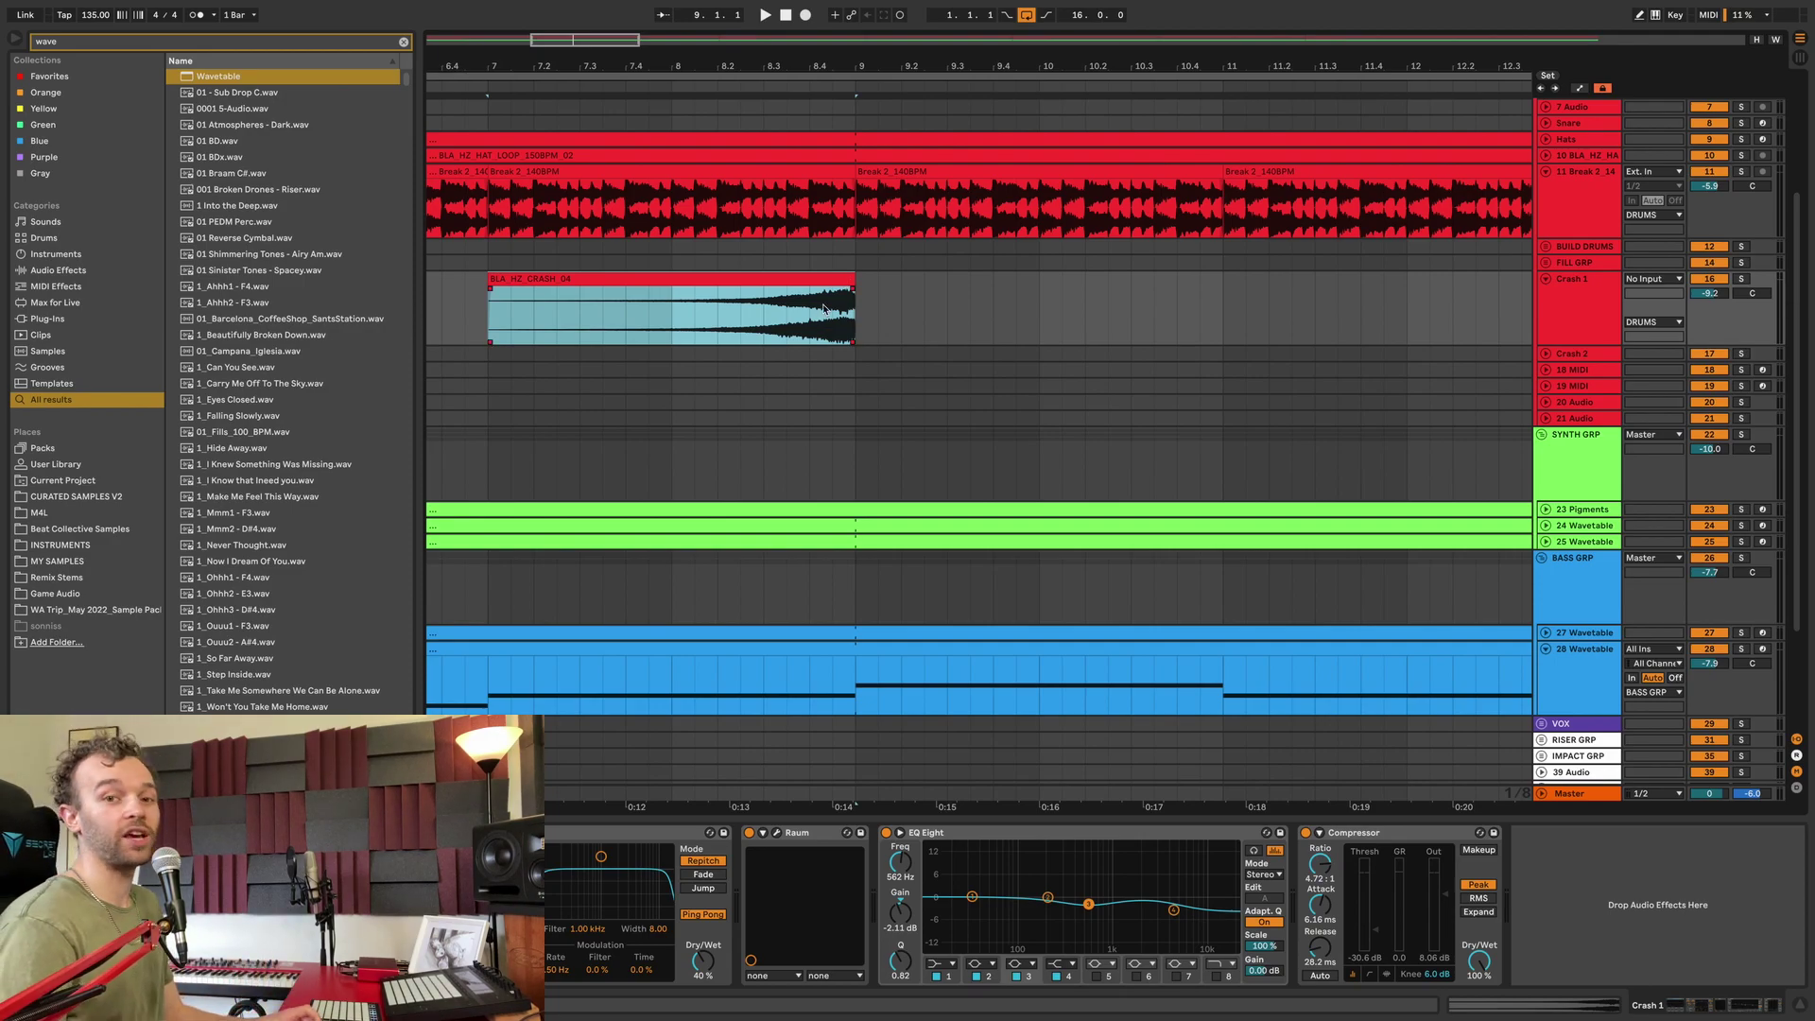
pyautogui.click(718, 317)
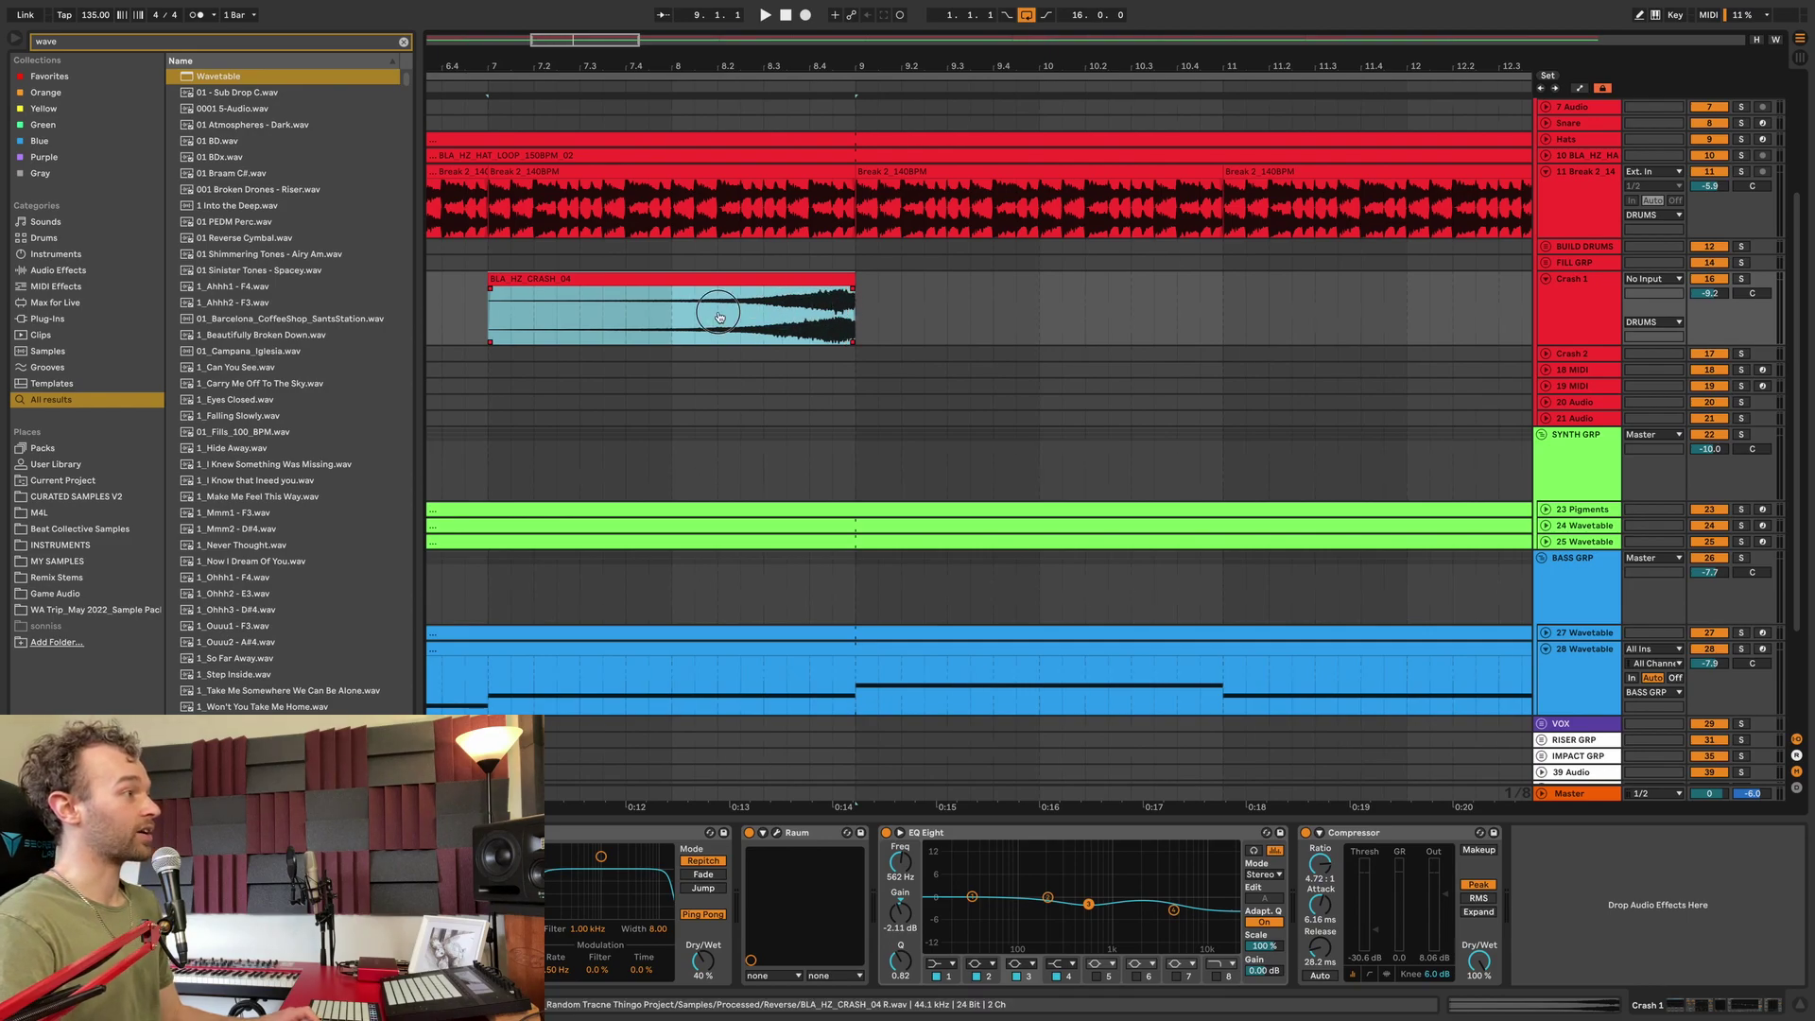
pyautogui.moveTo(488, 283); pyautogui.dragTo(695, 284)
pyautogui.click(897, 318)
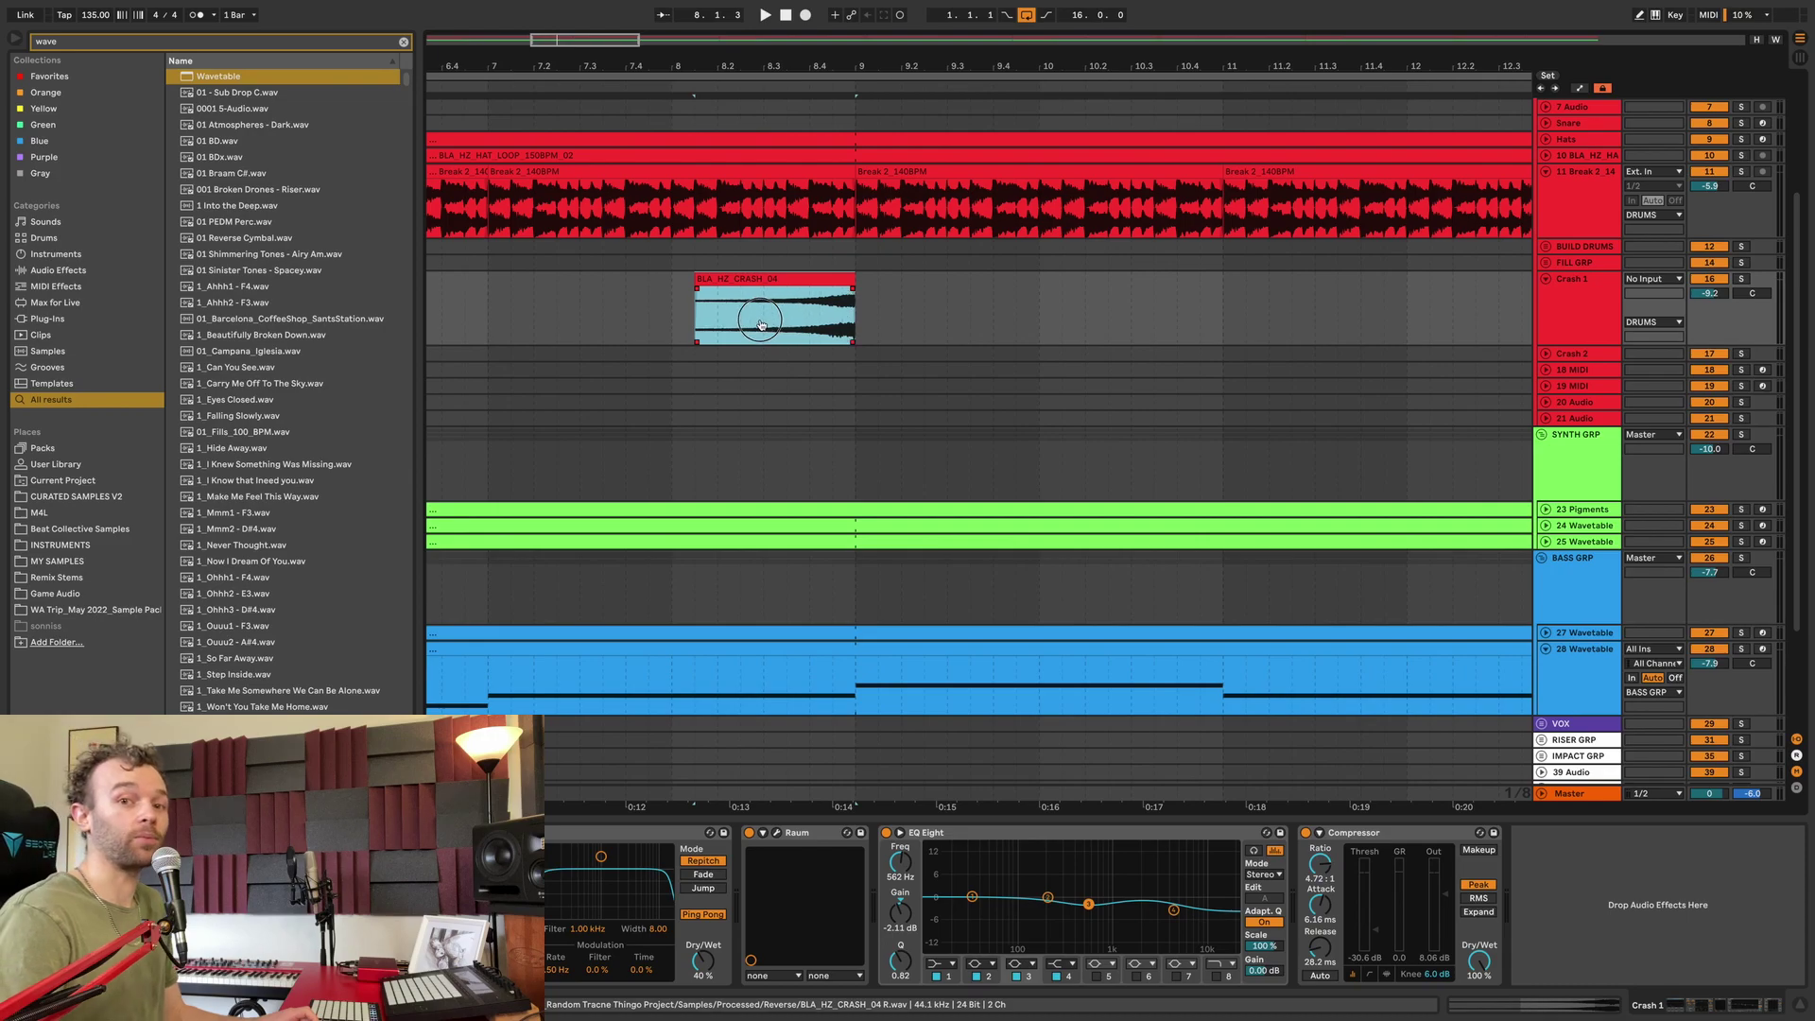
pyautogui.press('-')
pyautogui.press('-')
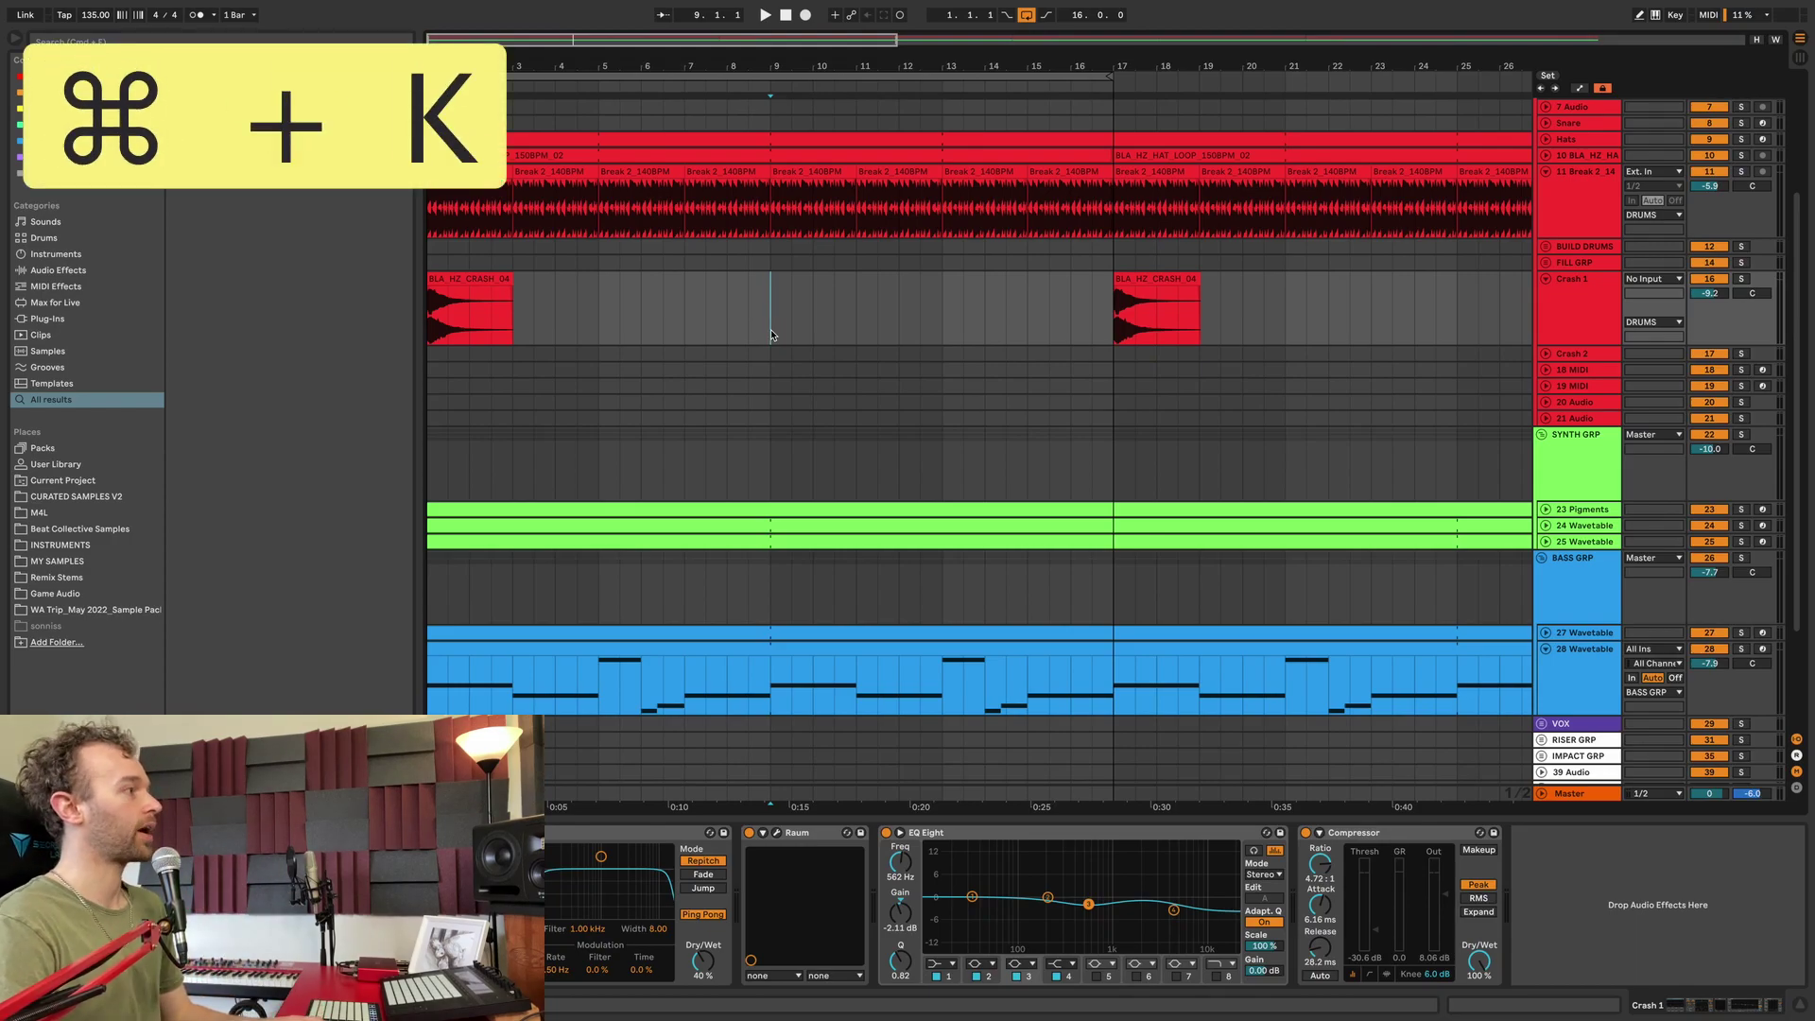
# Step: Map Shift+M to the metronome button in Key Map mode
pyautogui.press('super+k')
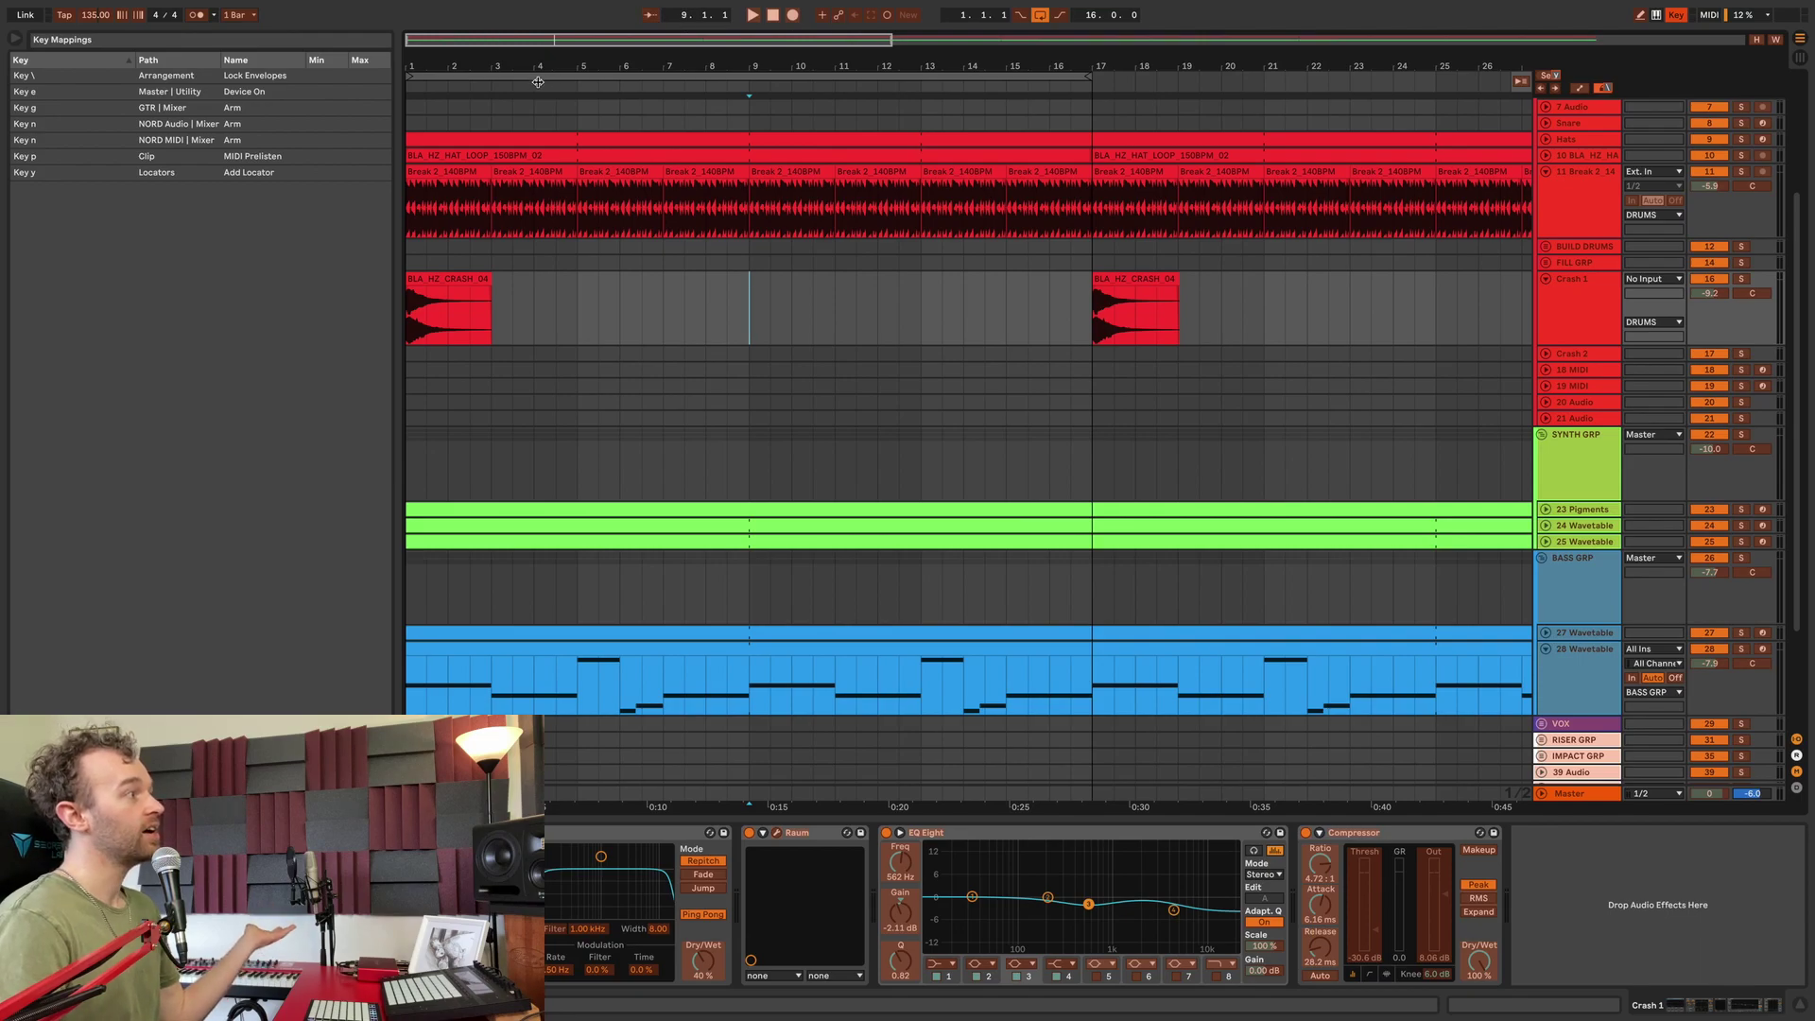
pyautogui.click(196, 15)
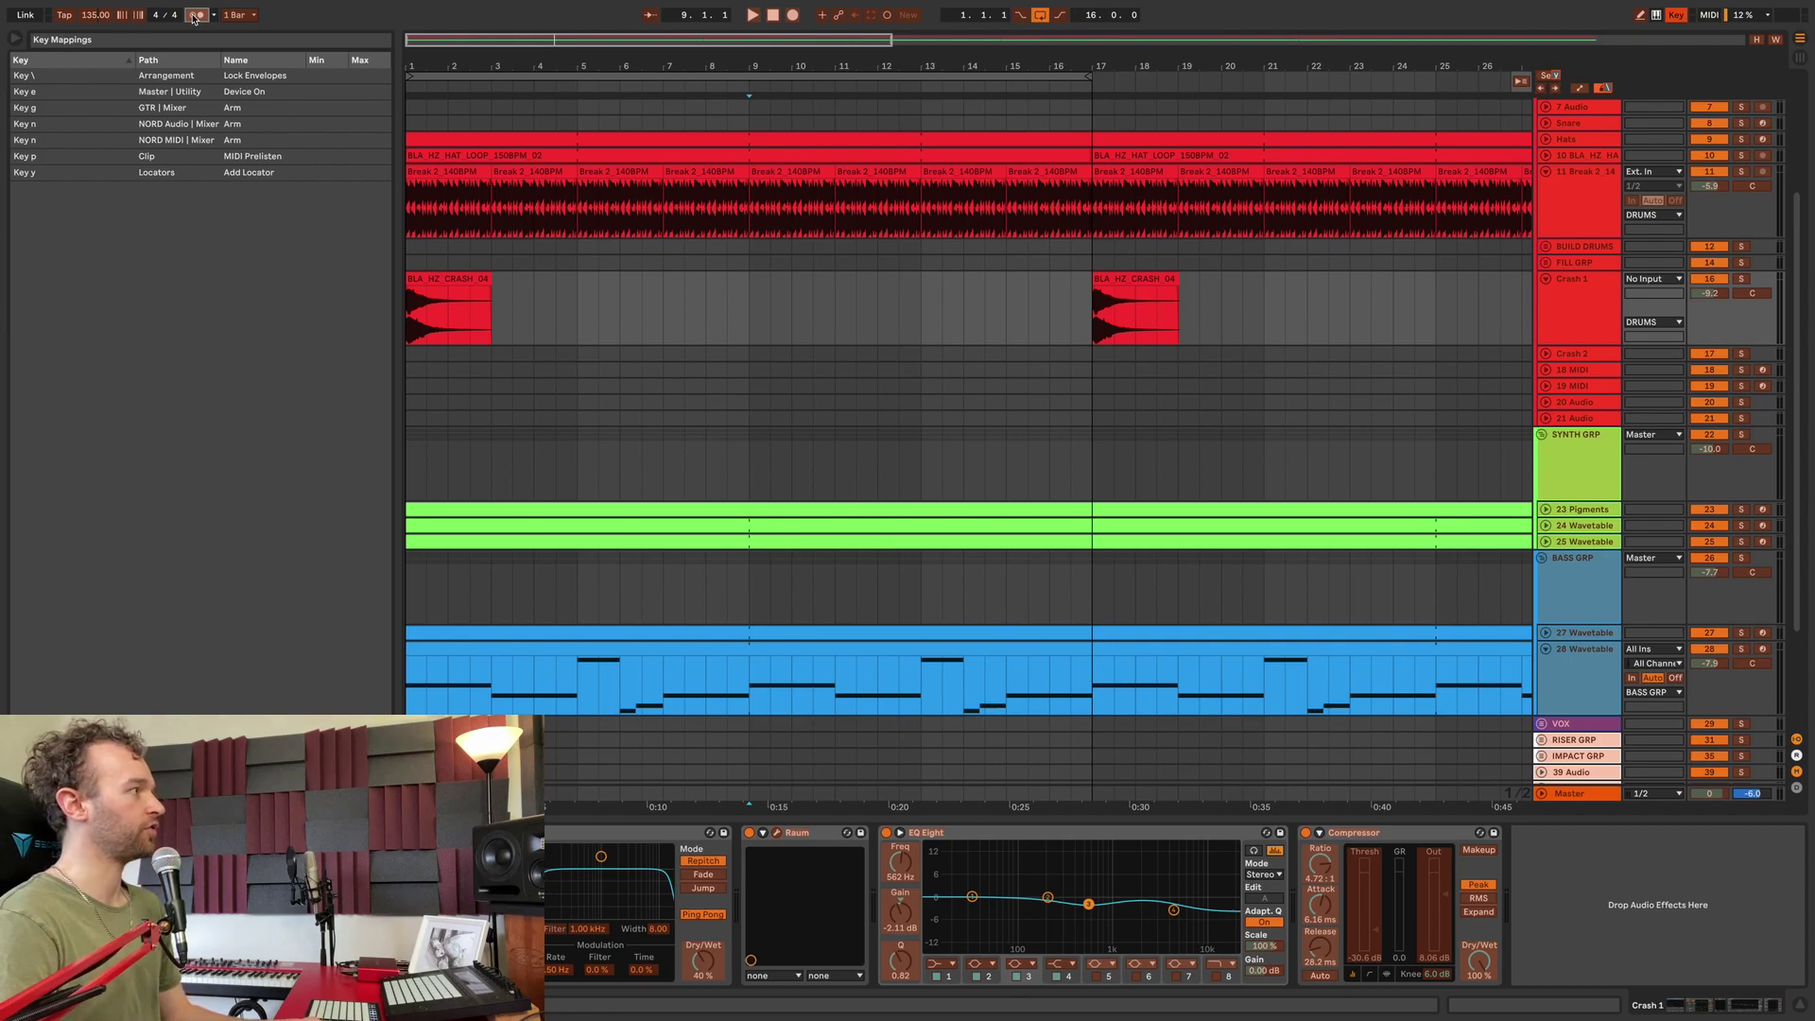
pyautogui.hotkey('shift', 'm')
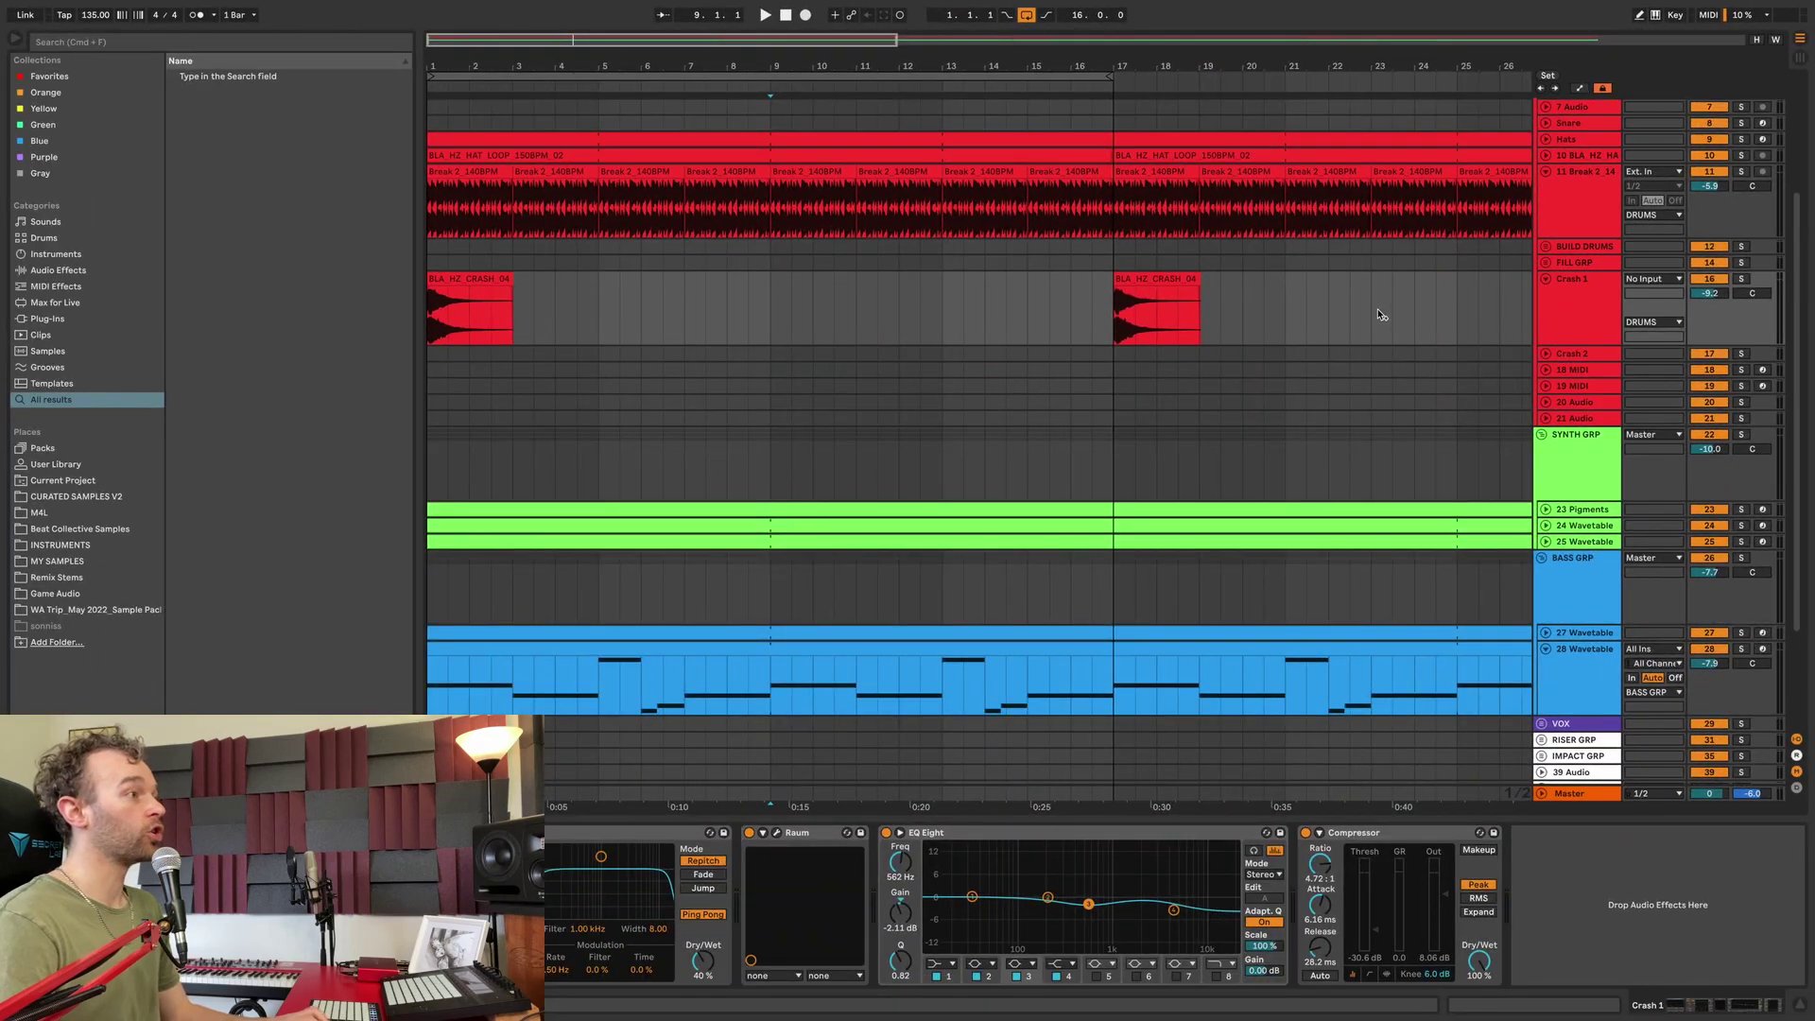
# Step: Show automation envelopes on the tracks and clear the time selection in the automation lane
pyautogui.press('a')
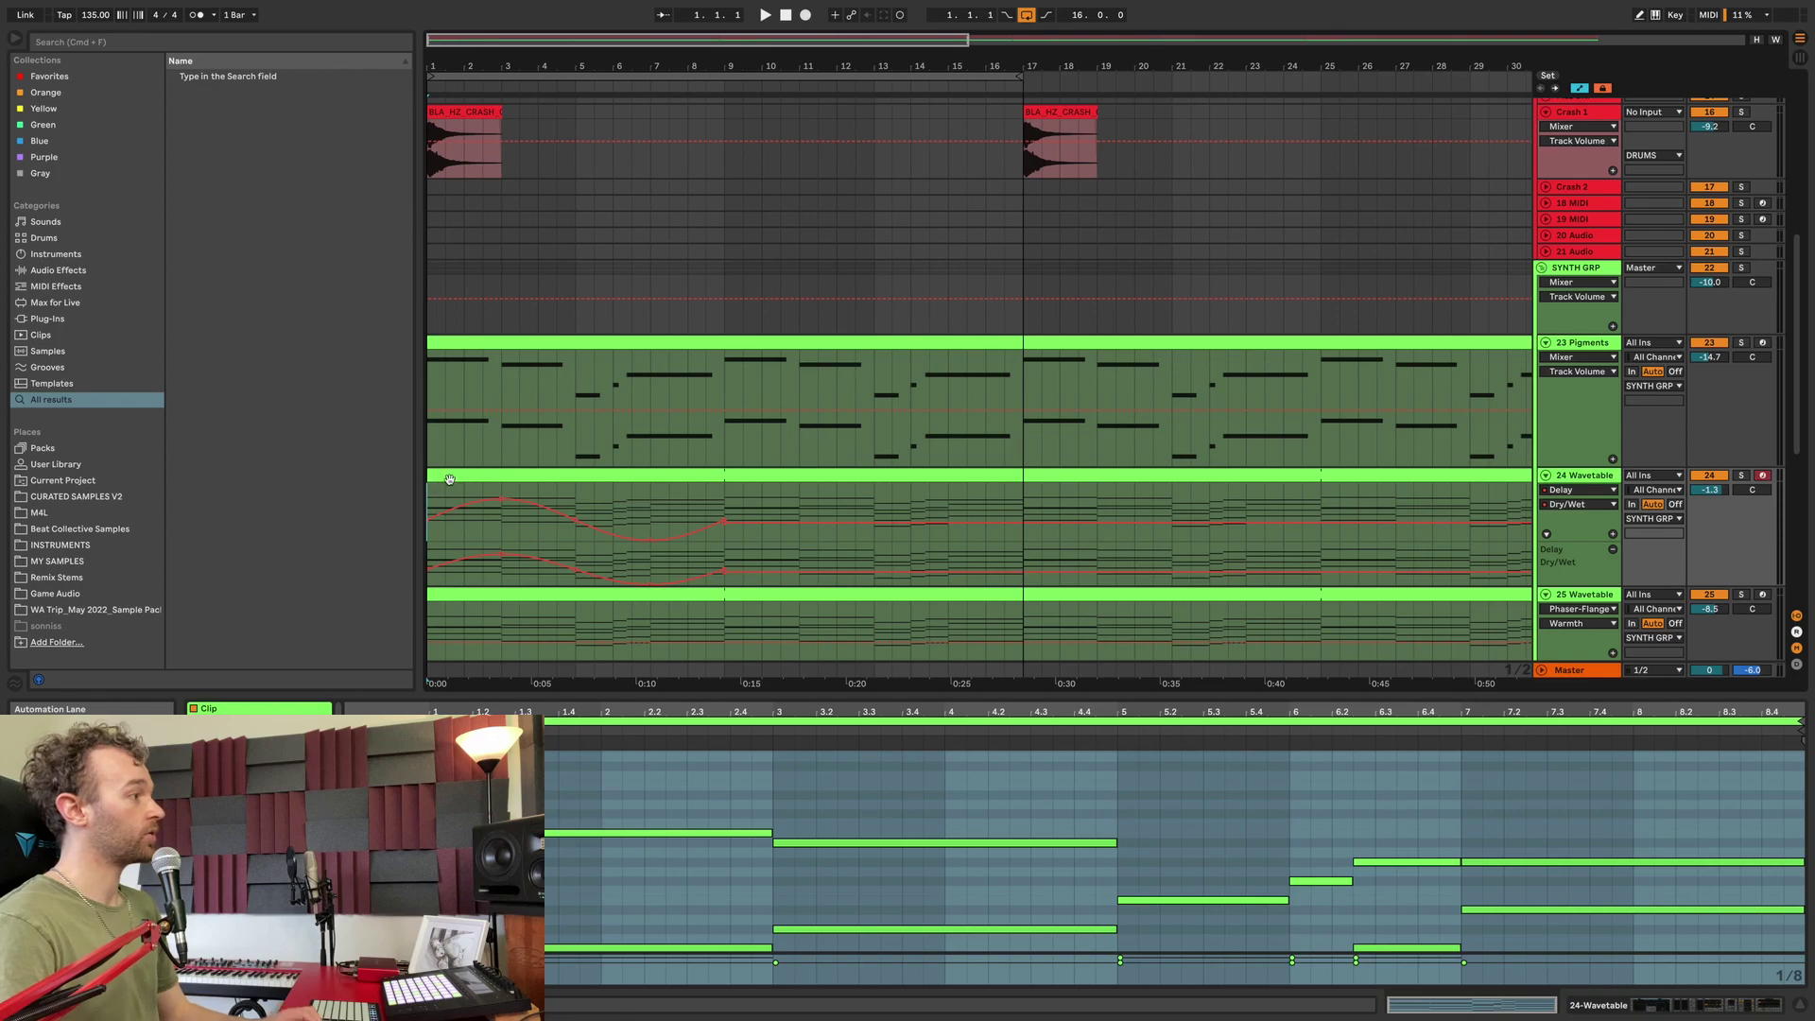
pyautogui.scroll(-2, 461, 480)
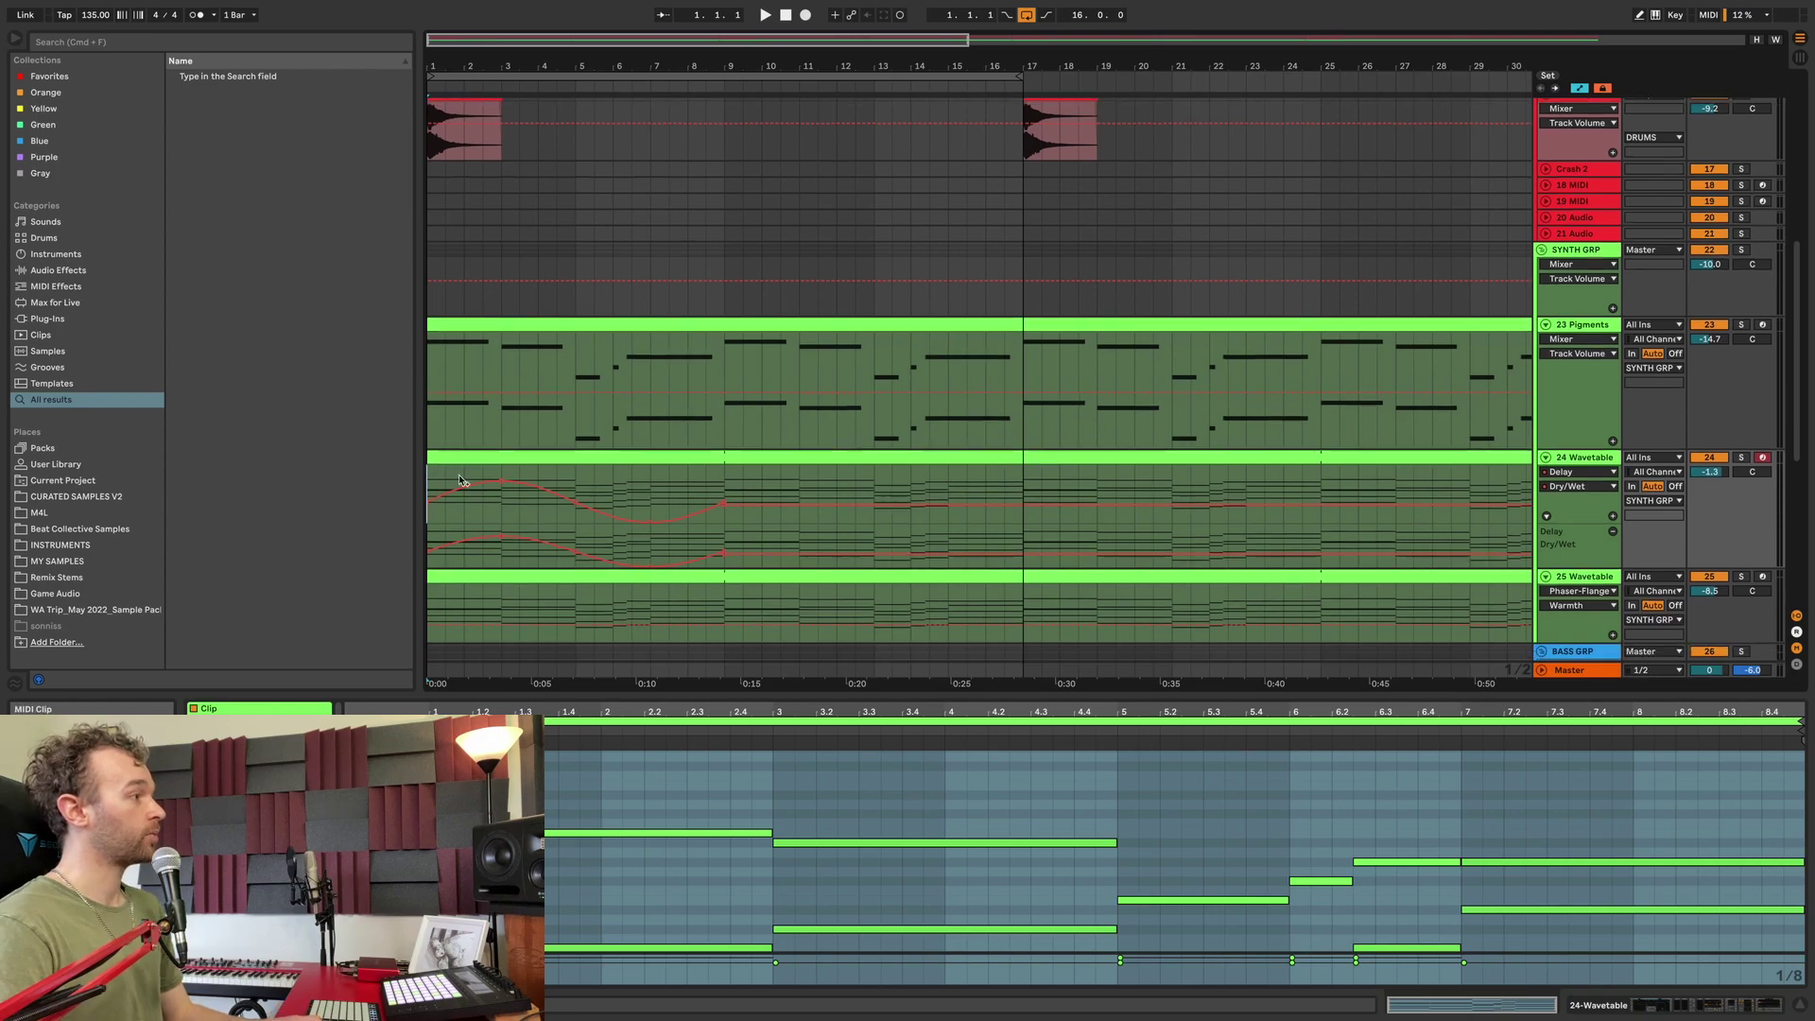
pyautogui.scroll(-1, 461, 481)
pyautogui.moveTo(433, 511); pyautogui.dragTo(724, 517)
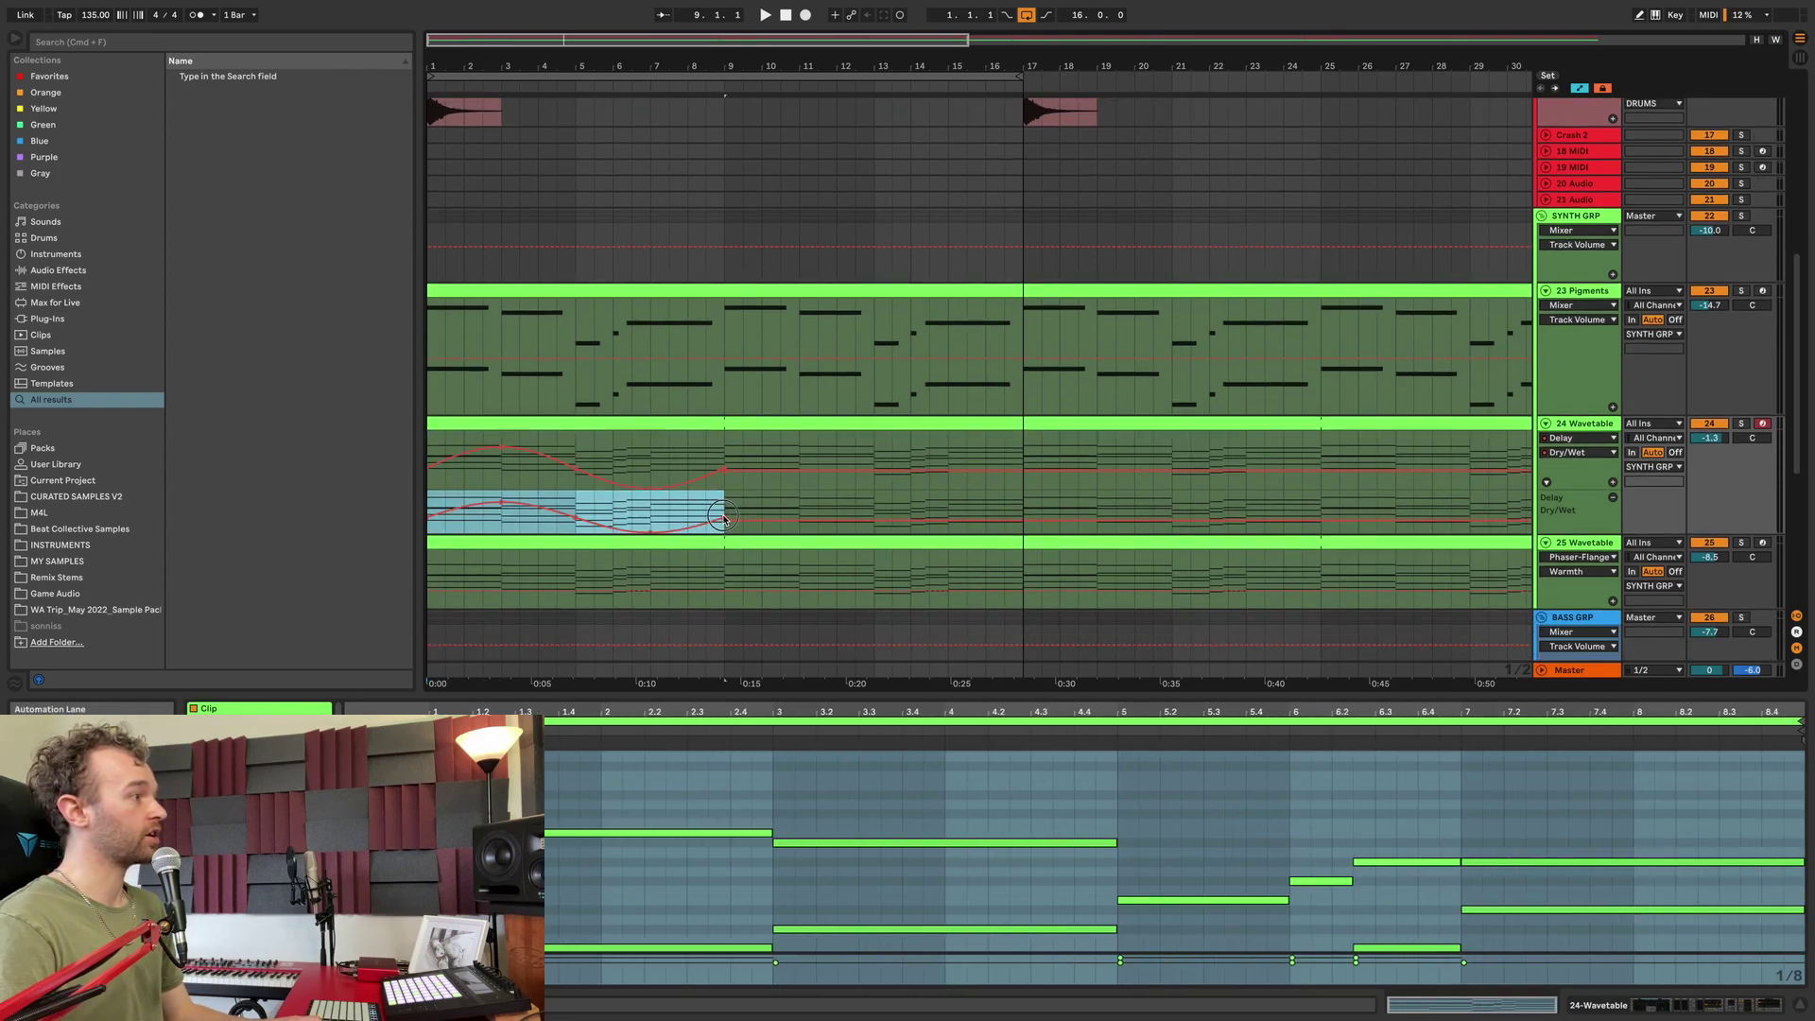
pyautogui.click(706, 511)
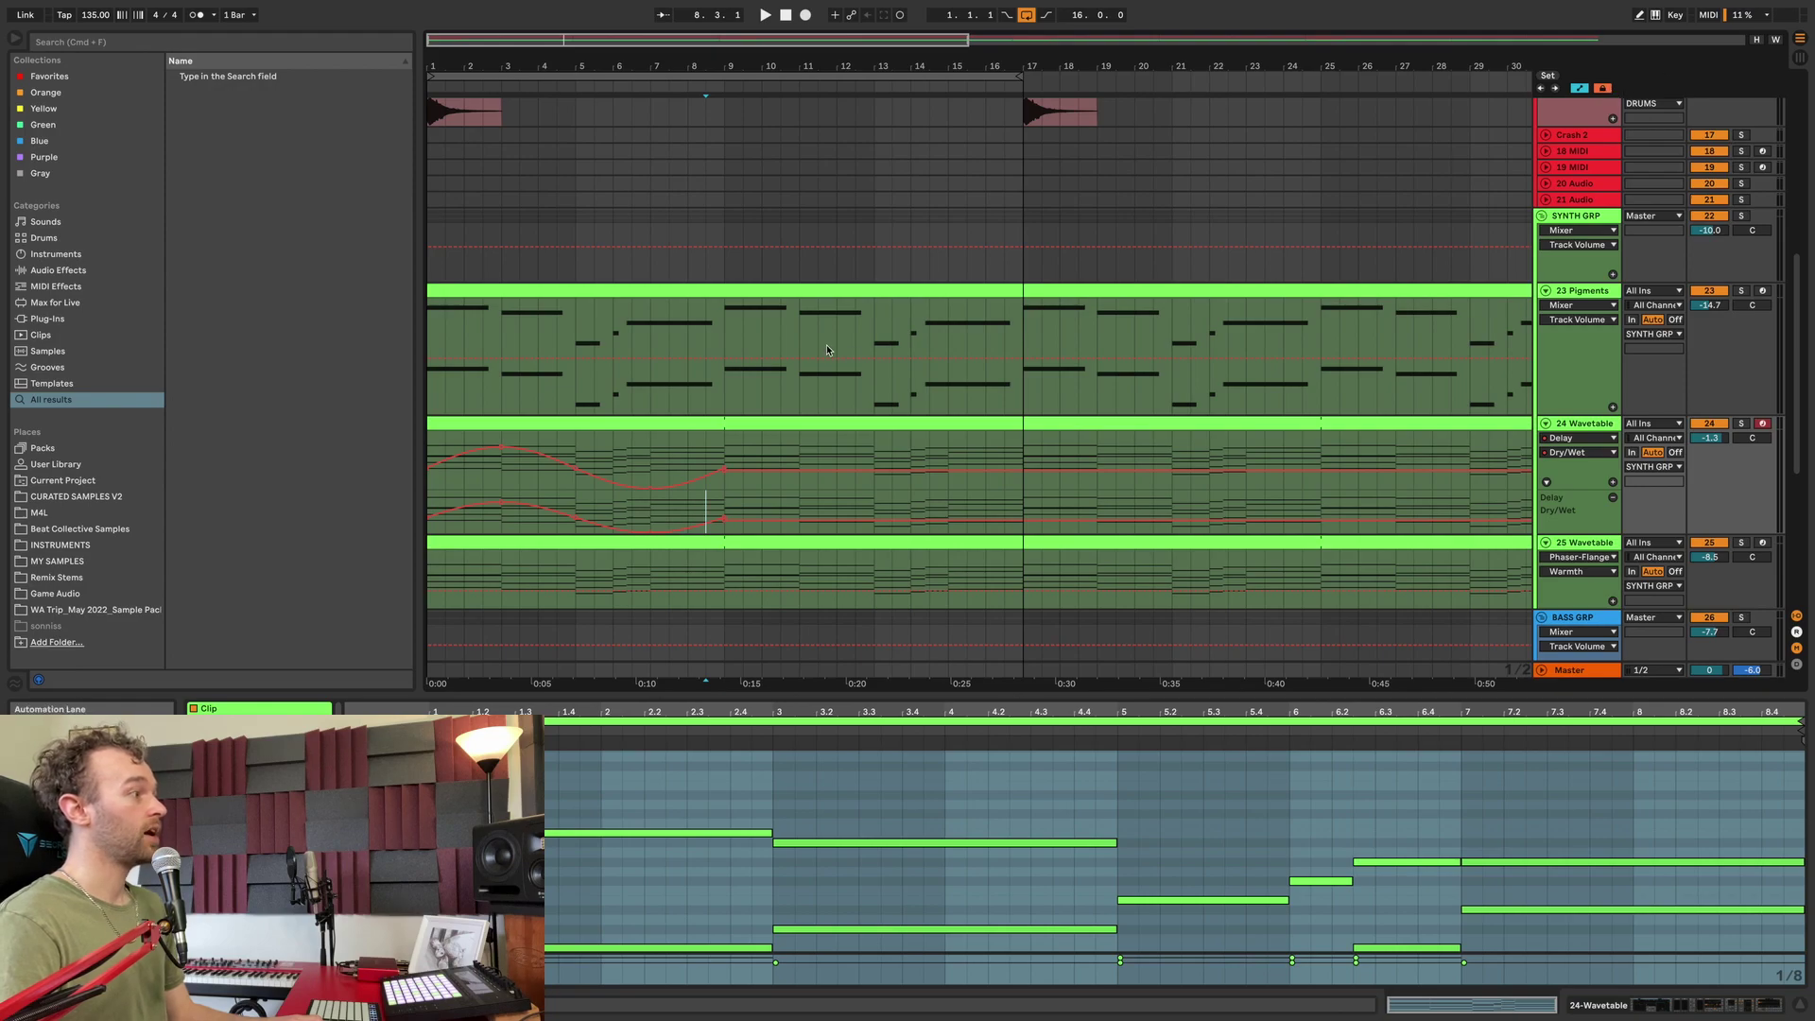
# Step: Reposition the 24 Wavetable clip's section in the arrangement
pyautogui.moveTo(576, 424); pyautogui.dragTo(477, 422)
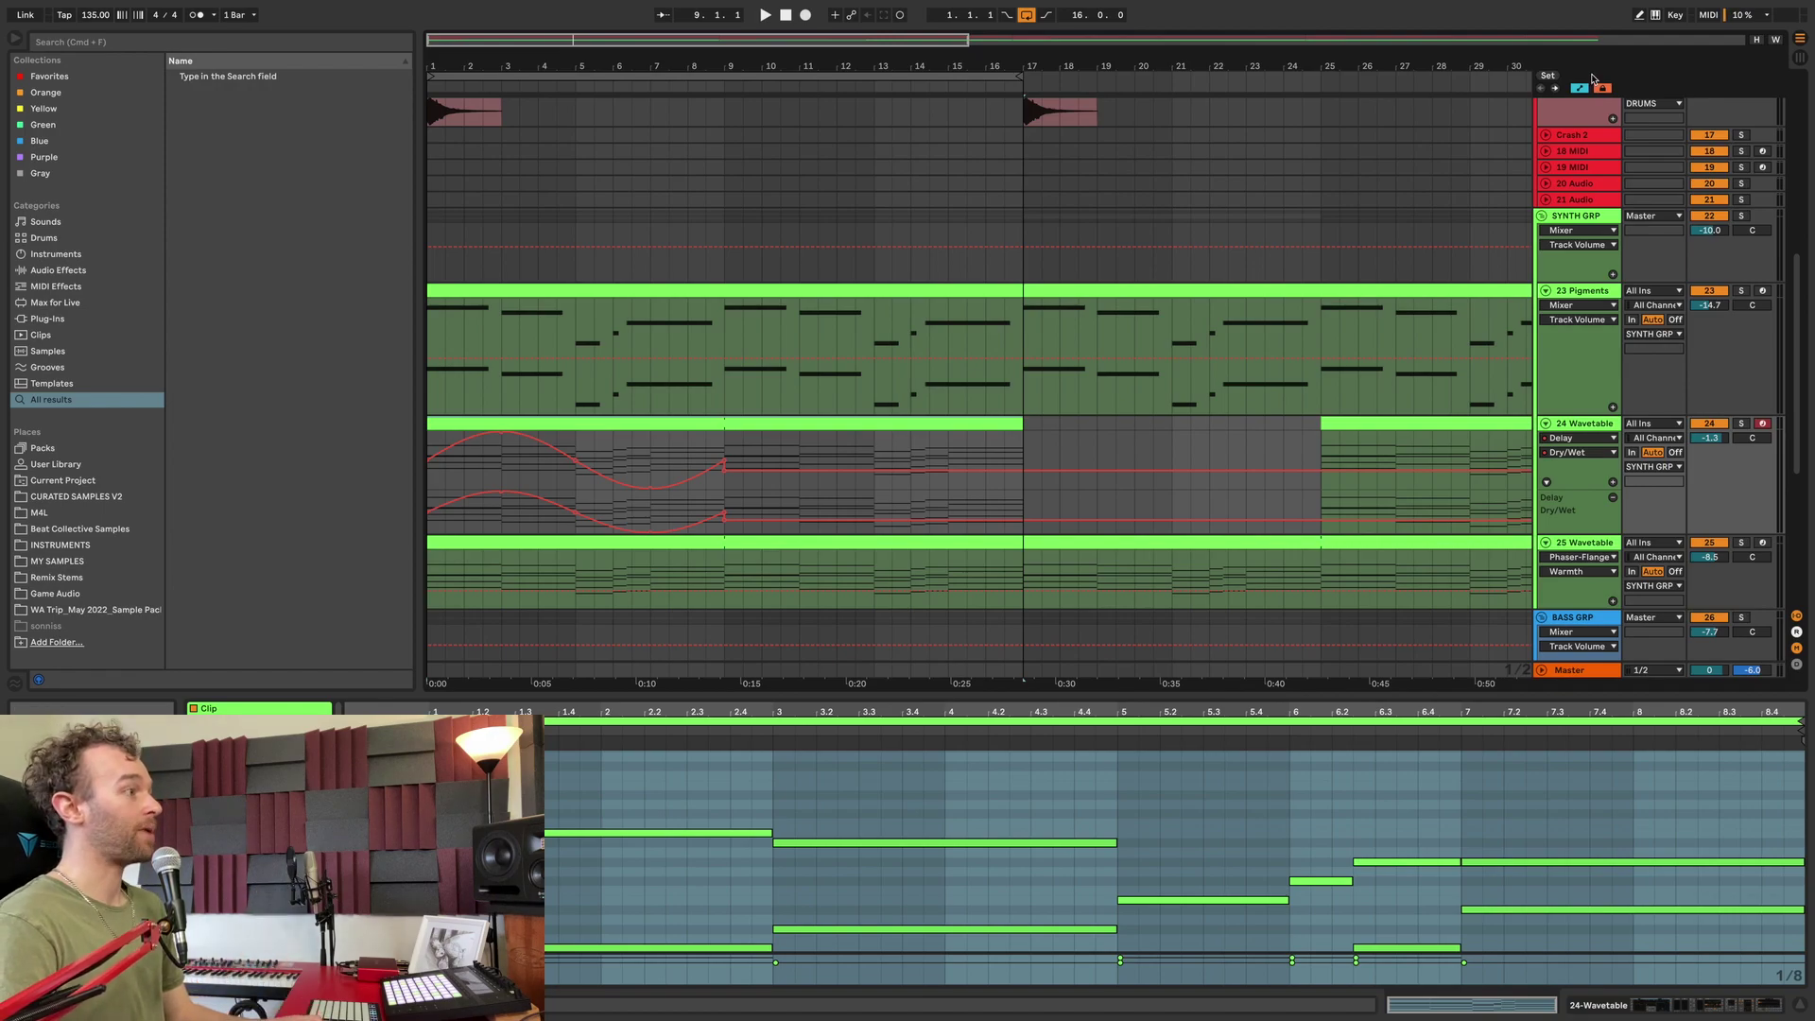
pyautogui.click(578, 424)
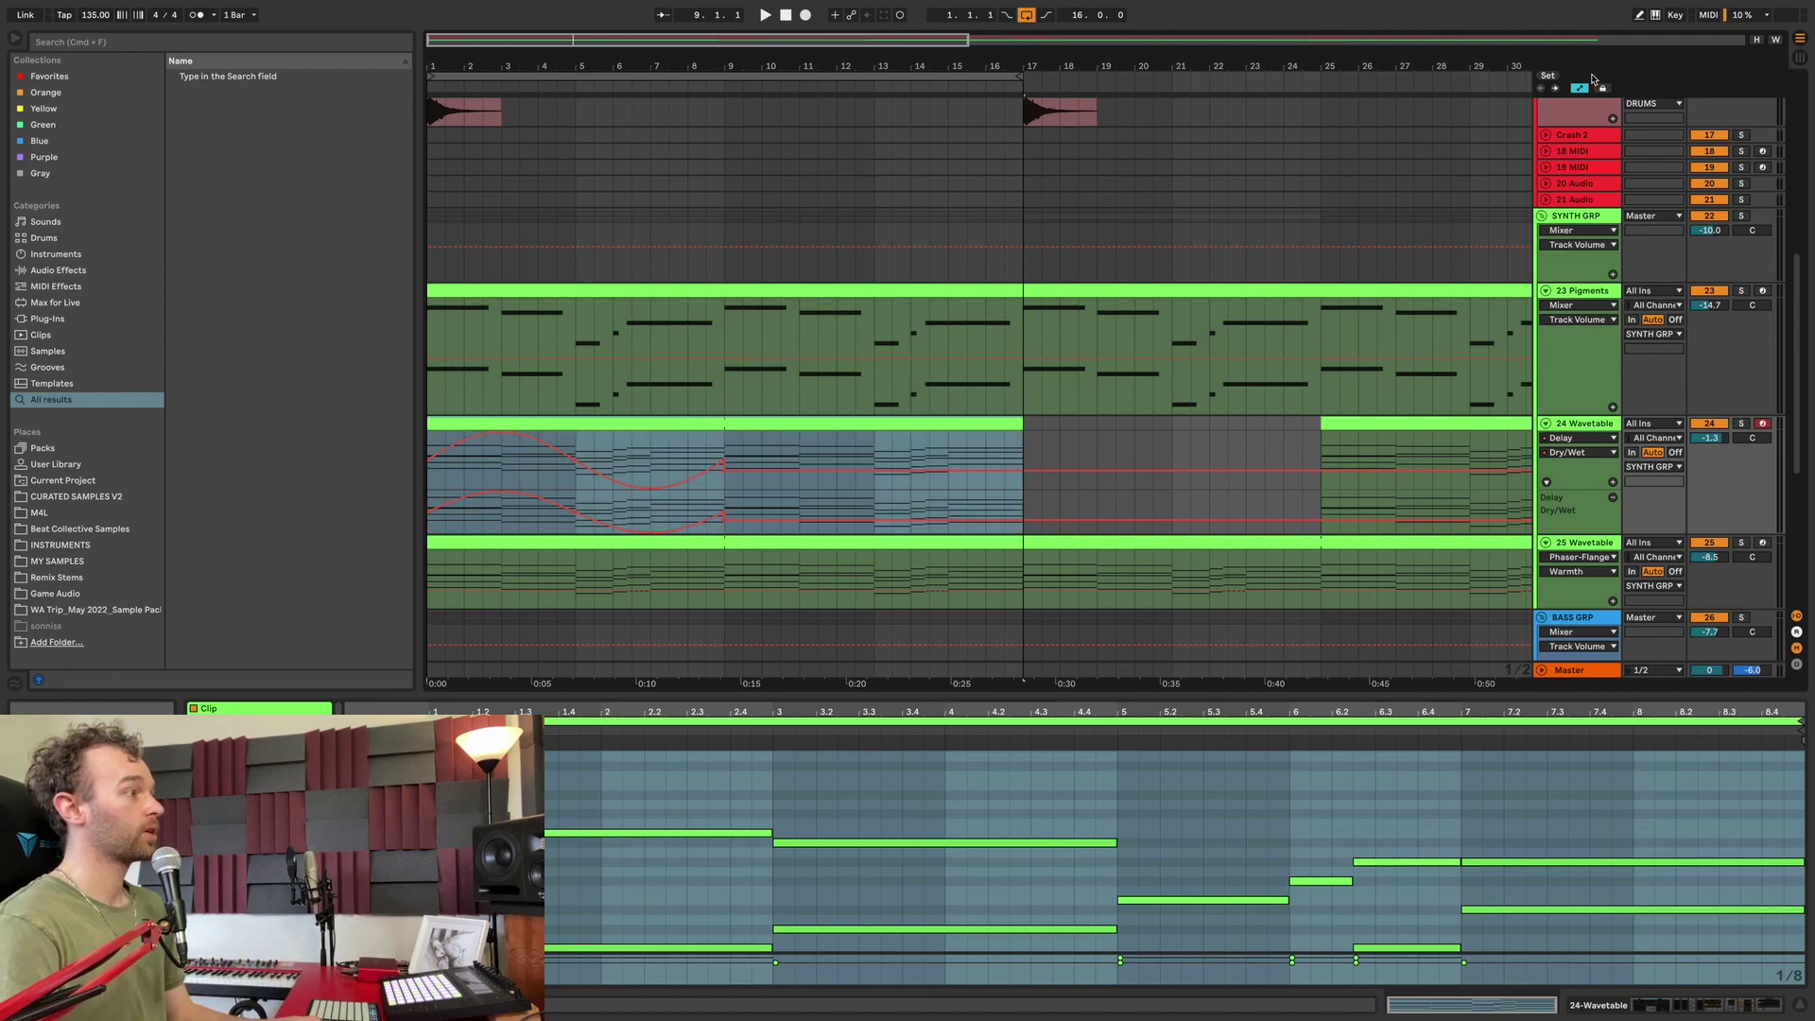
pyautogui.moveTo(580, 426)
pyautogui.mouseDown()
pyautogui.moveTo(756, 427)
pyautogui.moveTo(539, 434)
pyautogui.mouseUp()
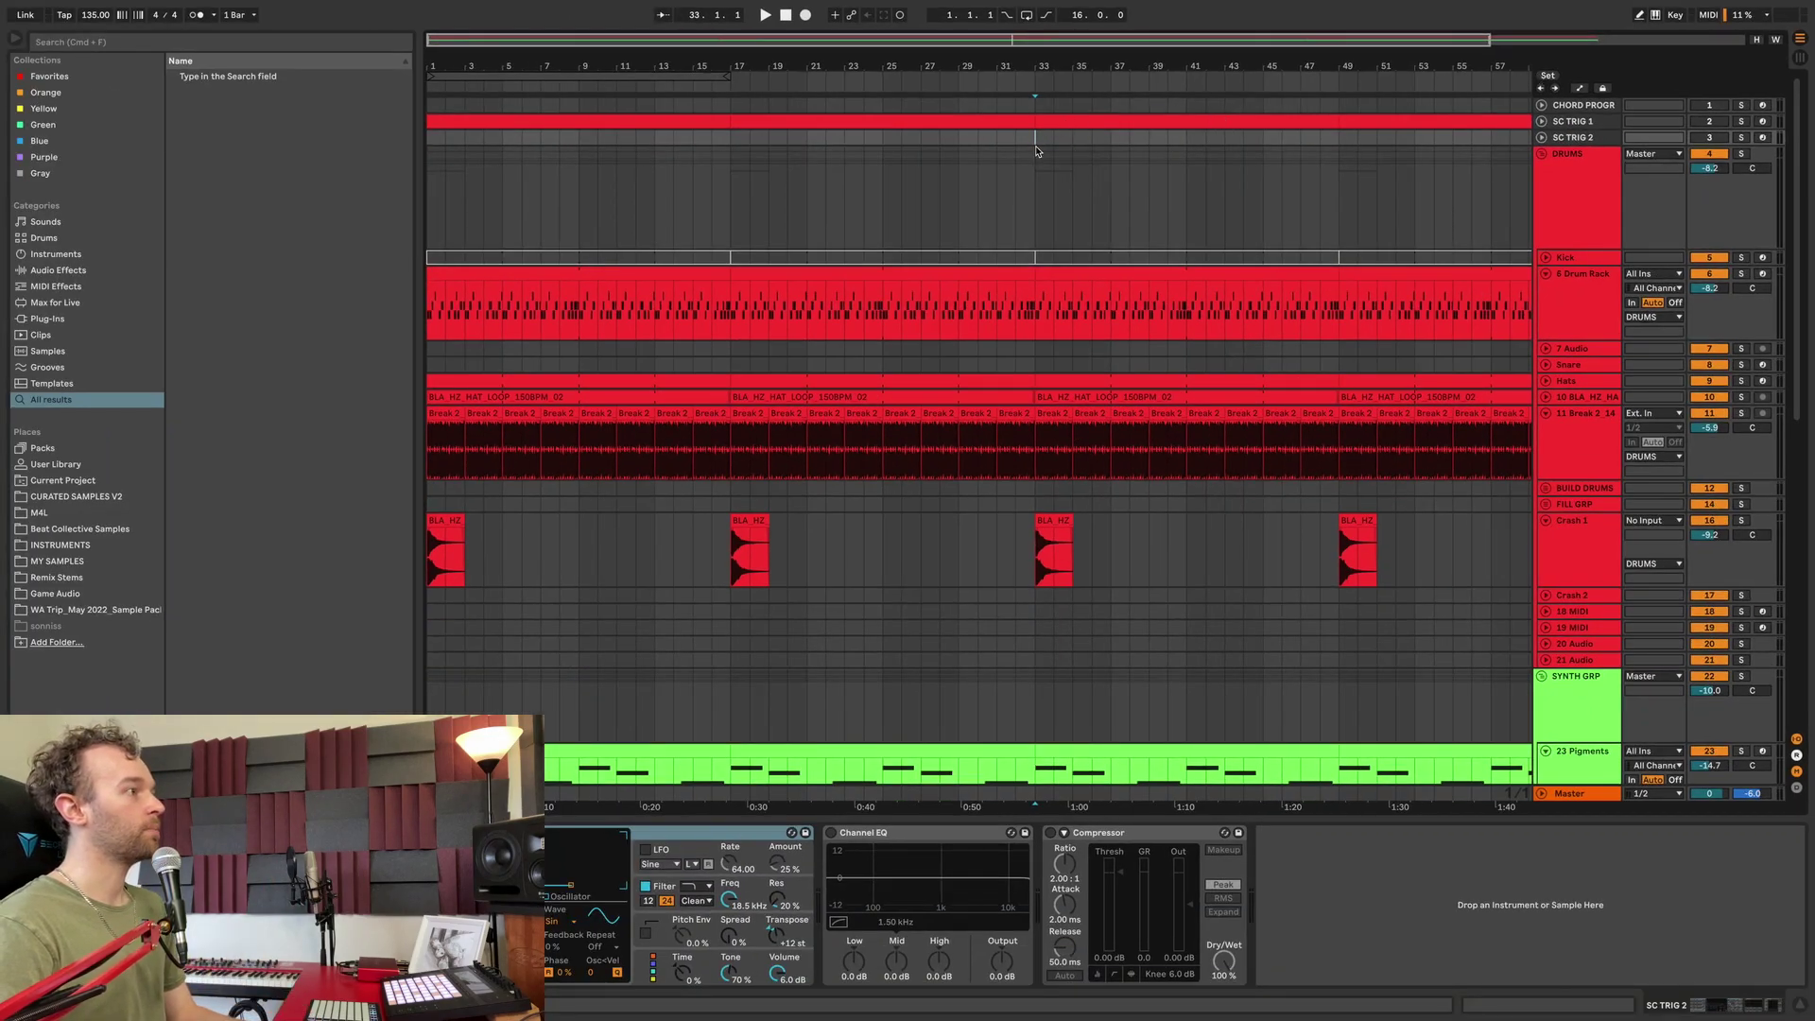
# Step: Add locators at bars 33, 49 and 17
pyautogui.hotkey('ctrl', 'l')
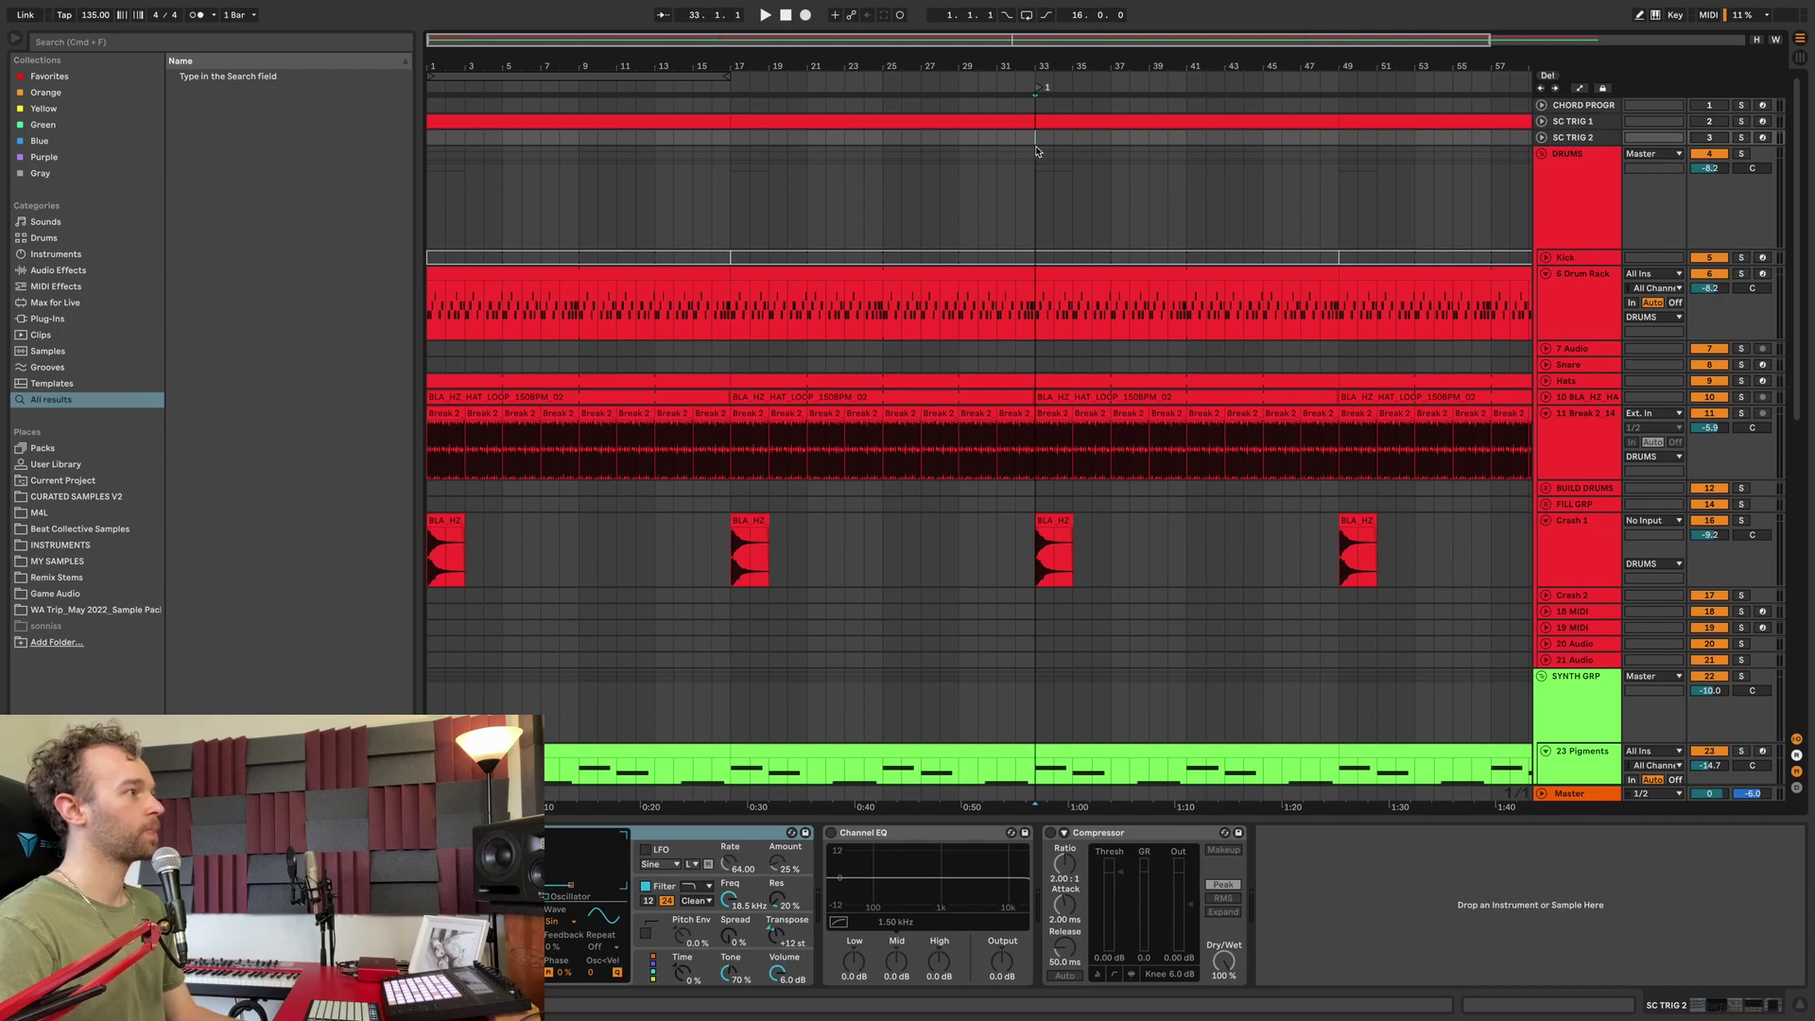
pyautogui.hotkey('ctrl', 'l')
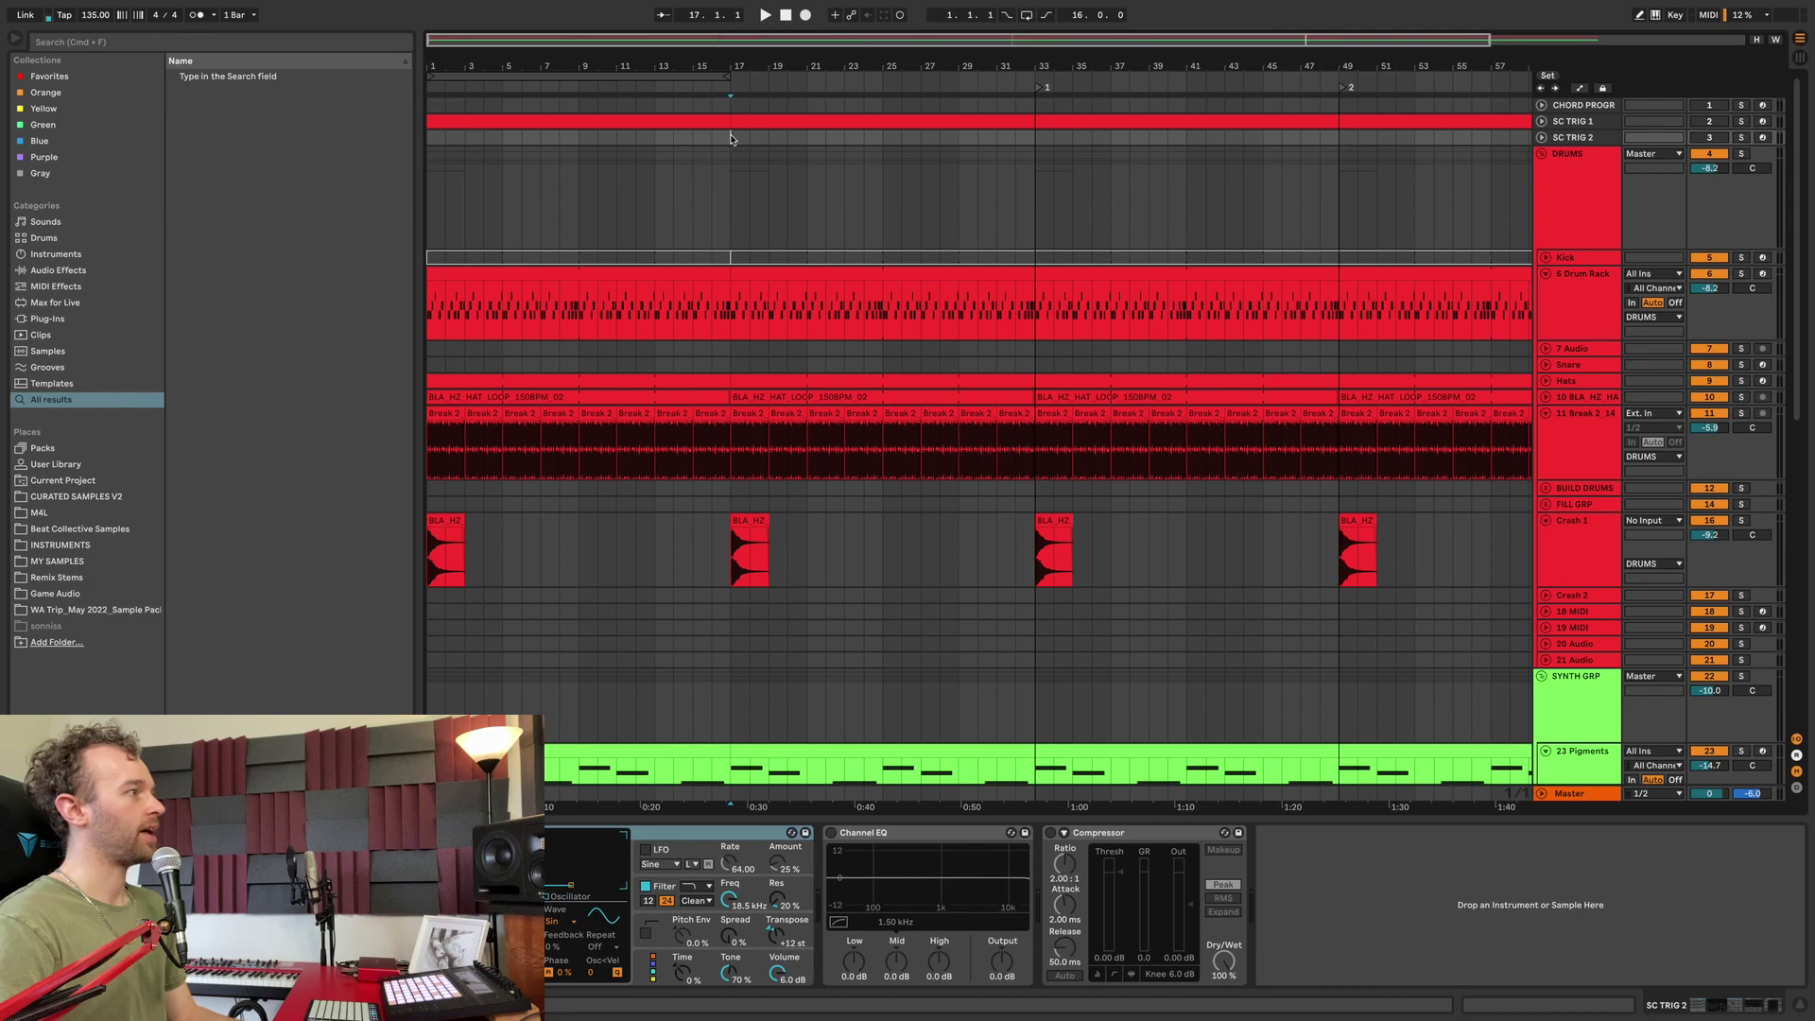
pyautogui.hotkey('ctrl', 'l')
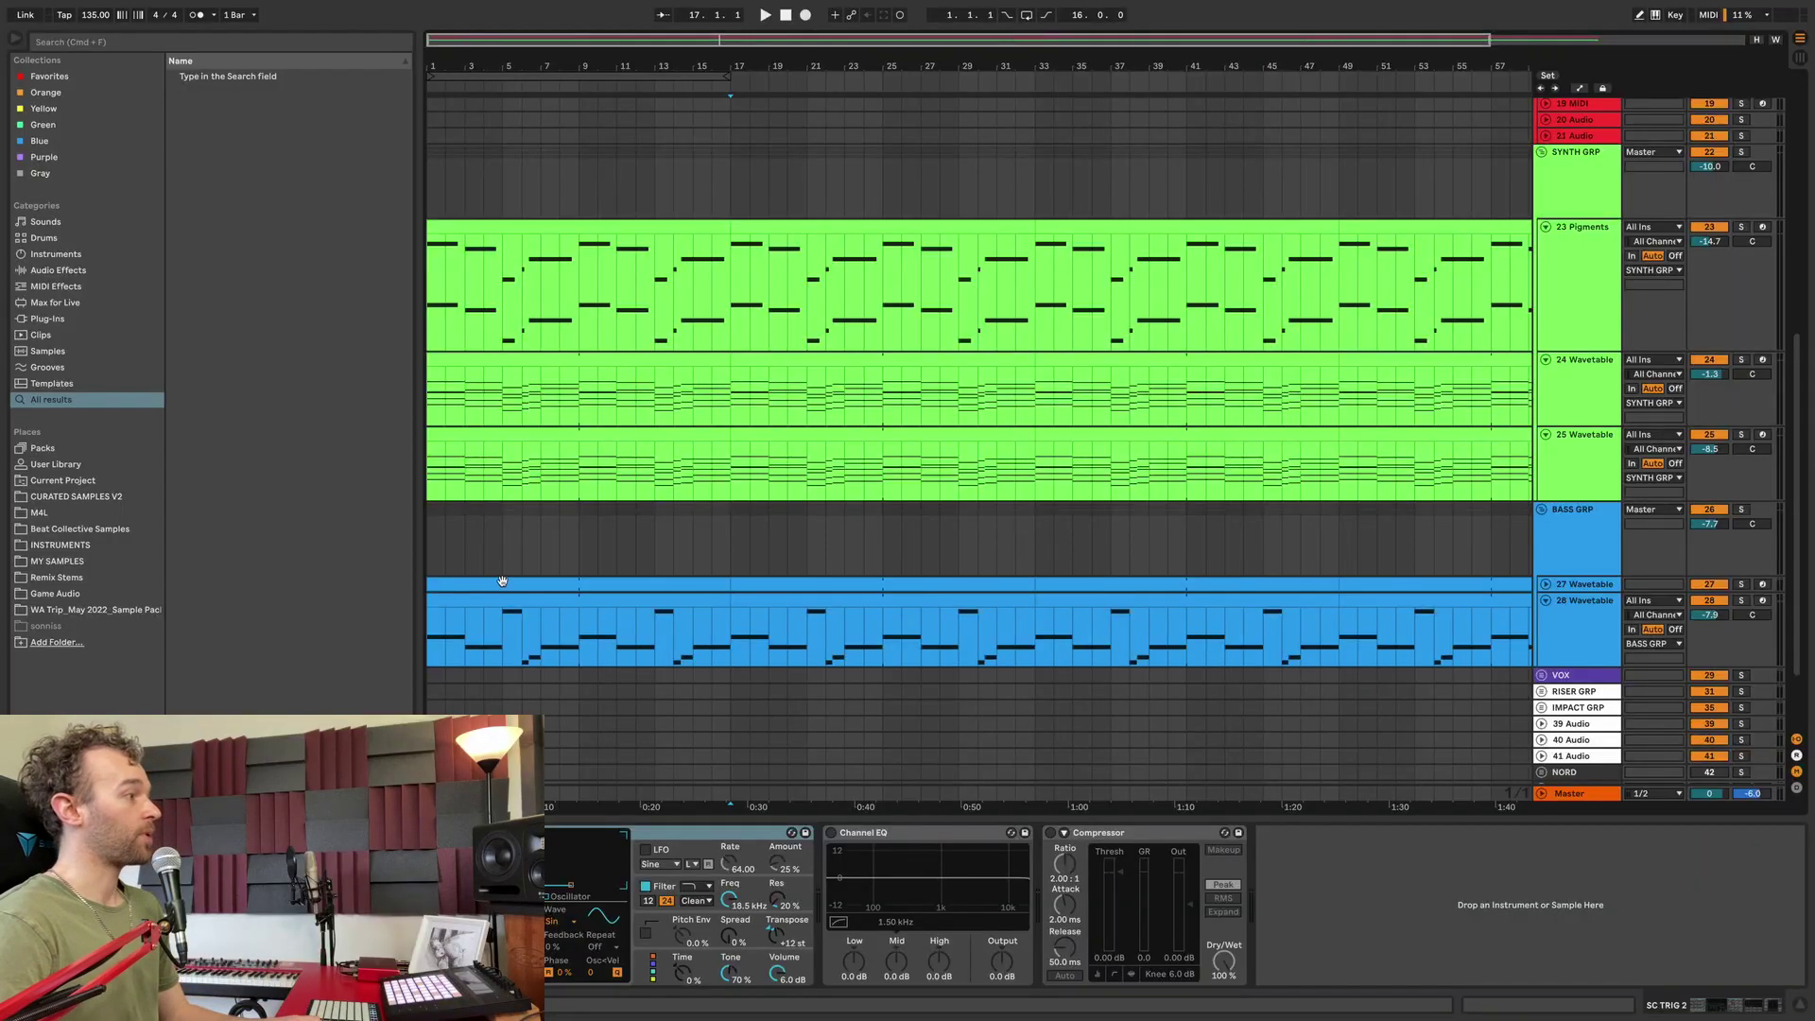
# Step: Open the bass clip in an enlarged note editor and audition pitches between A1 and D#1
pyautogui.doubleClick(502, 581)
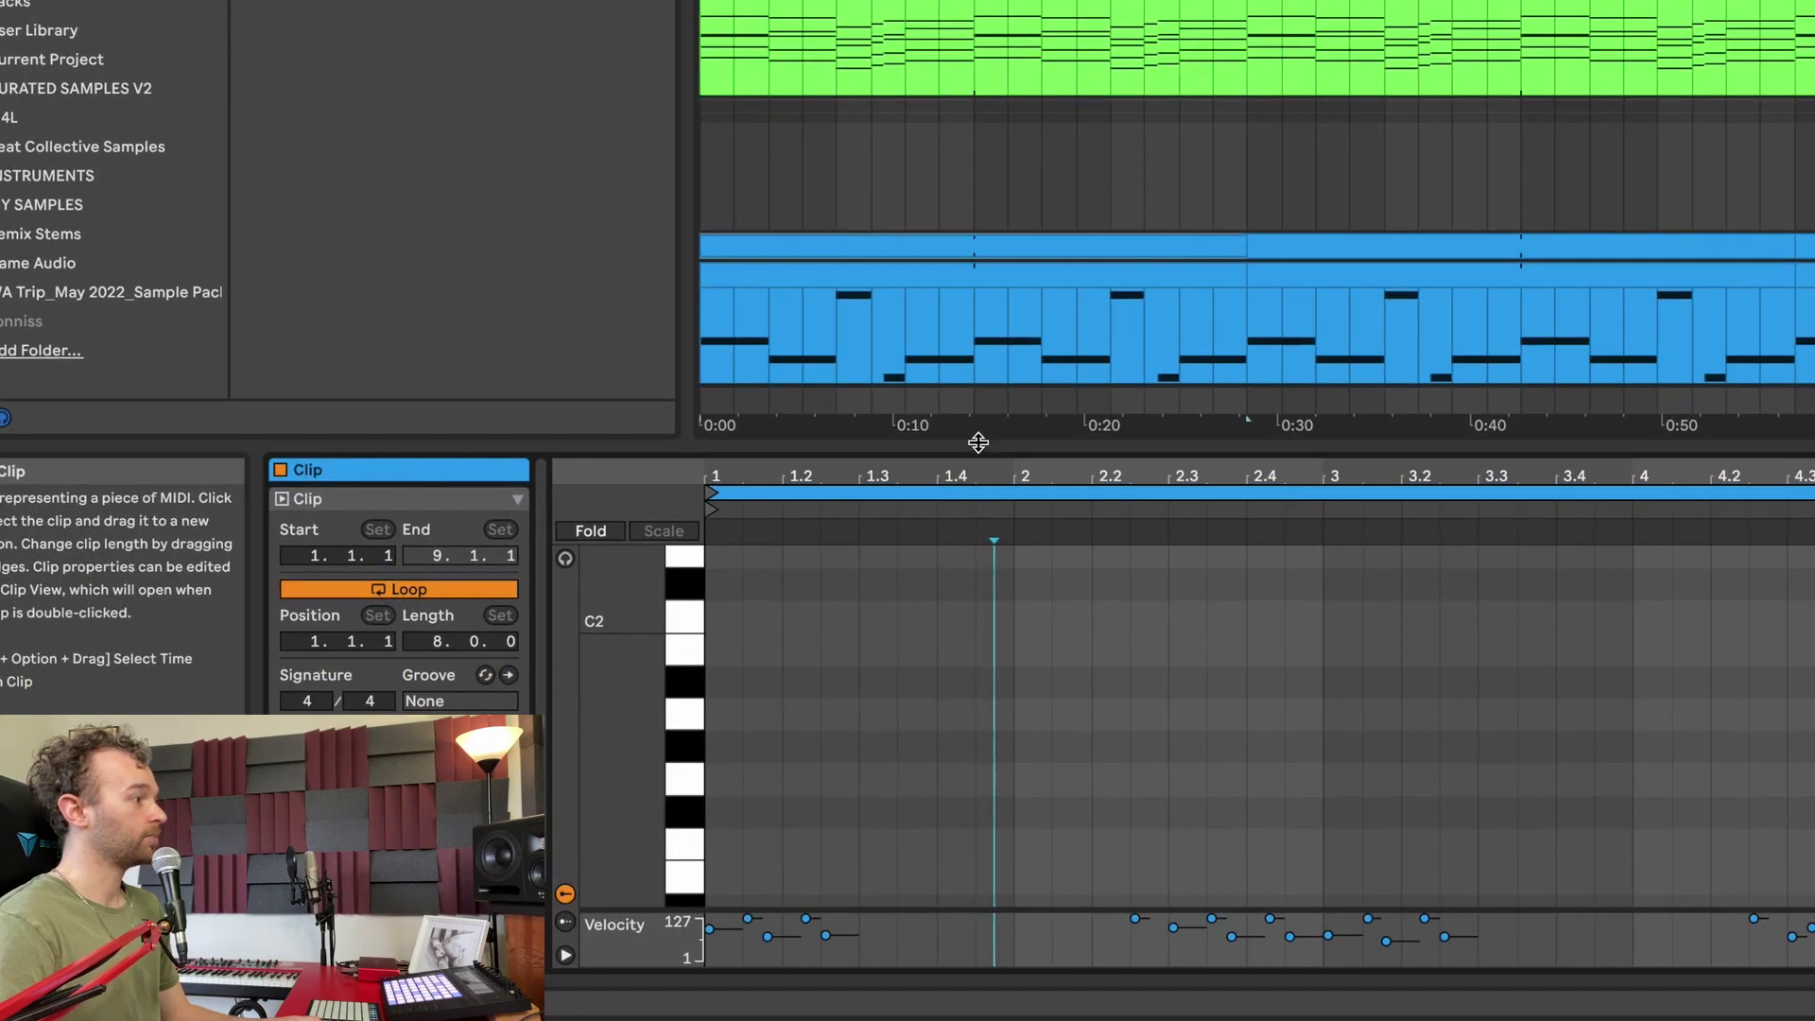
pyautogui.moveTo(979, 442); pyautogui.dragTo(978, 76)
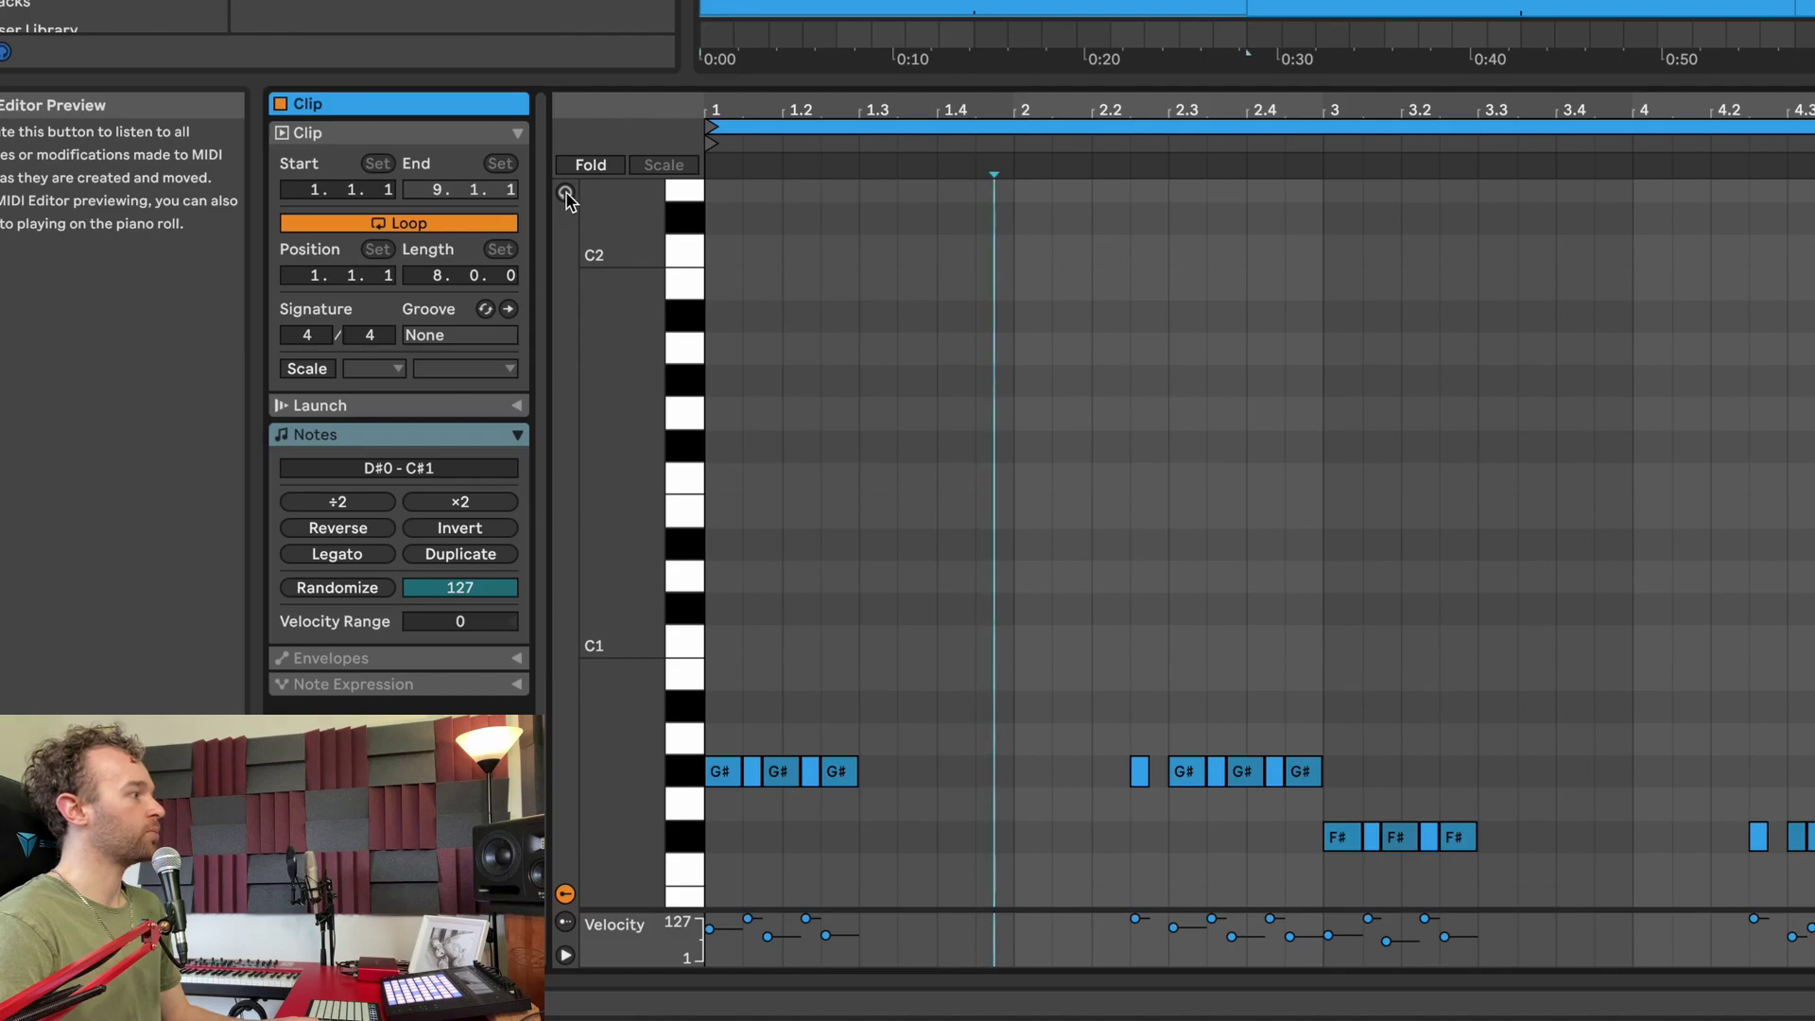
pyautogui.moveTo(682, 281); pyautogui.dragTo(677, 641)
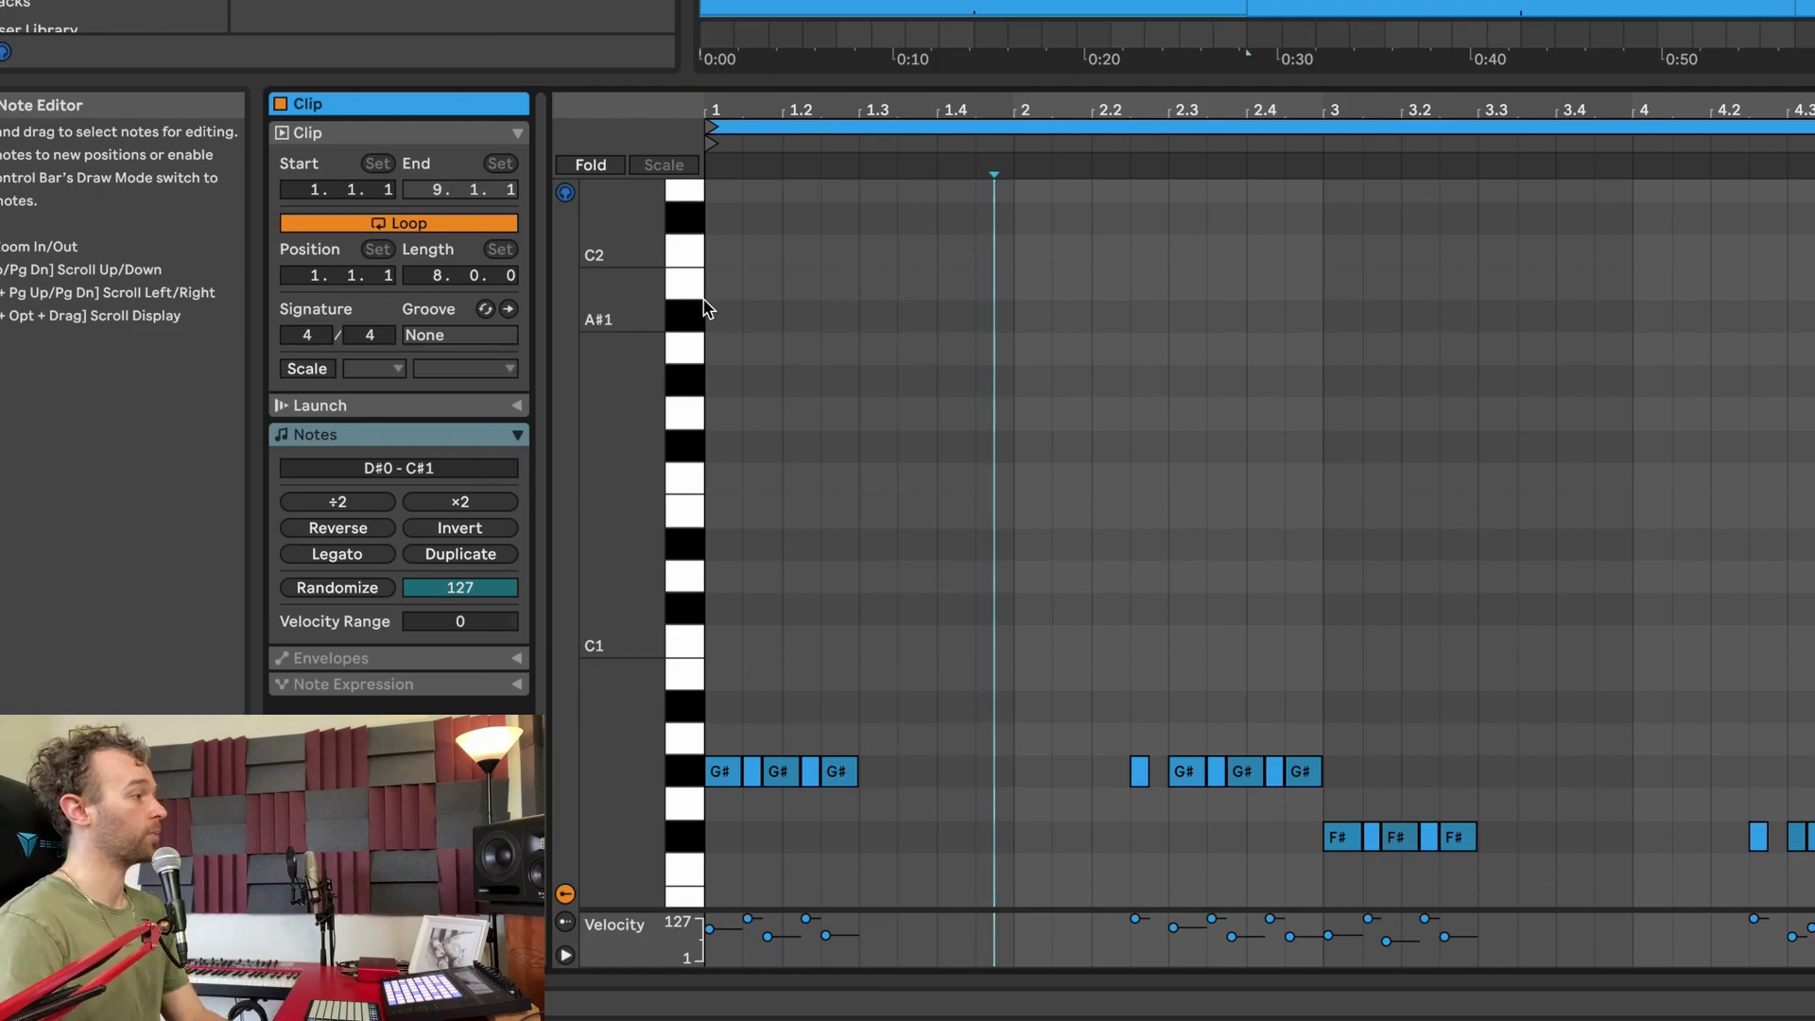
pyautogui.moveTo(685, 397); pyautogui.dragTo(685, 599)
pyautogui.click(689, 377)
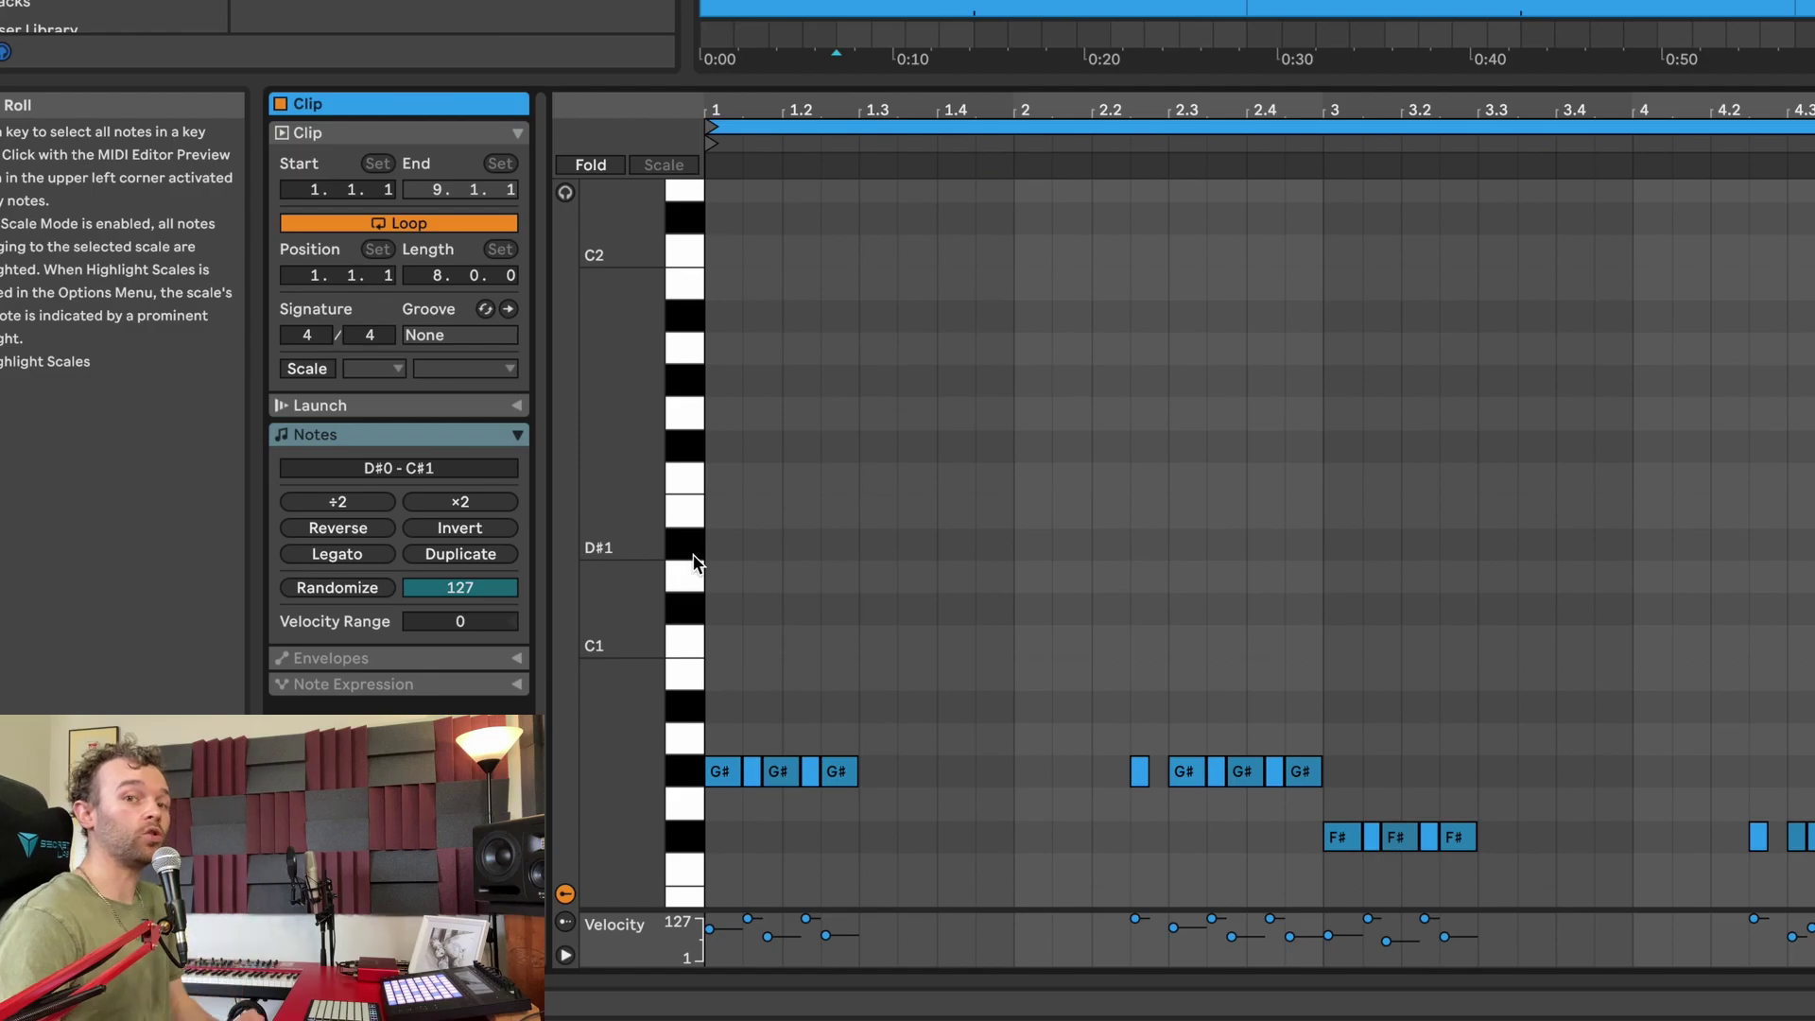